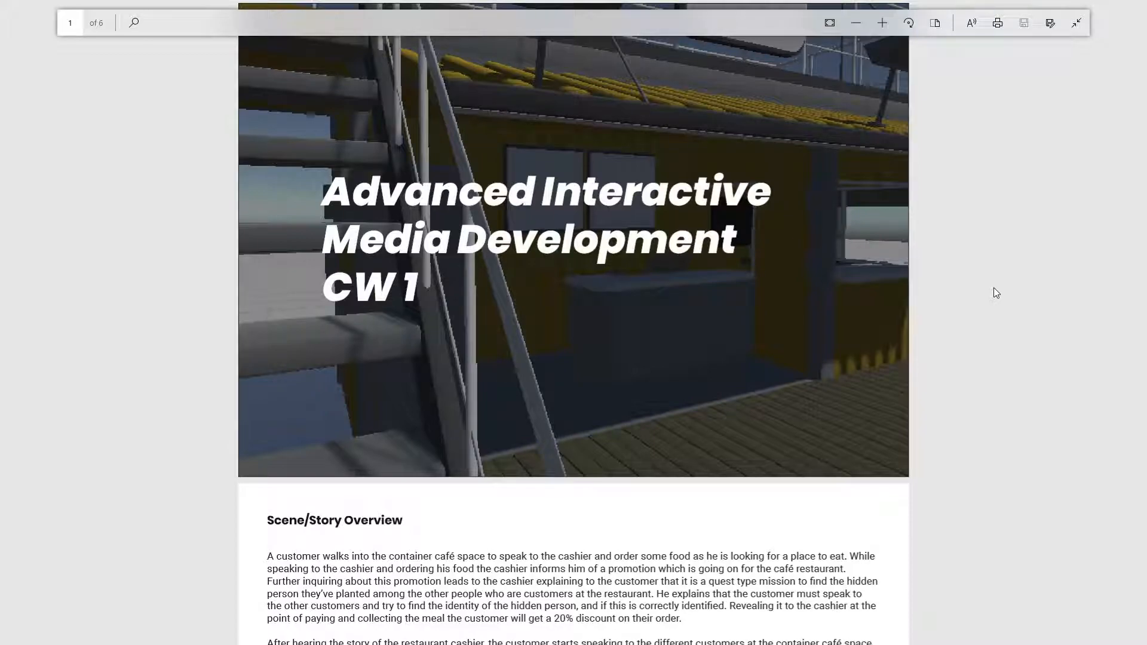
Step: Read through the coursework PDF, from the scene and story overview to the character profiles with their roles and animations
scroll(986, 282, "down", 5)
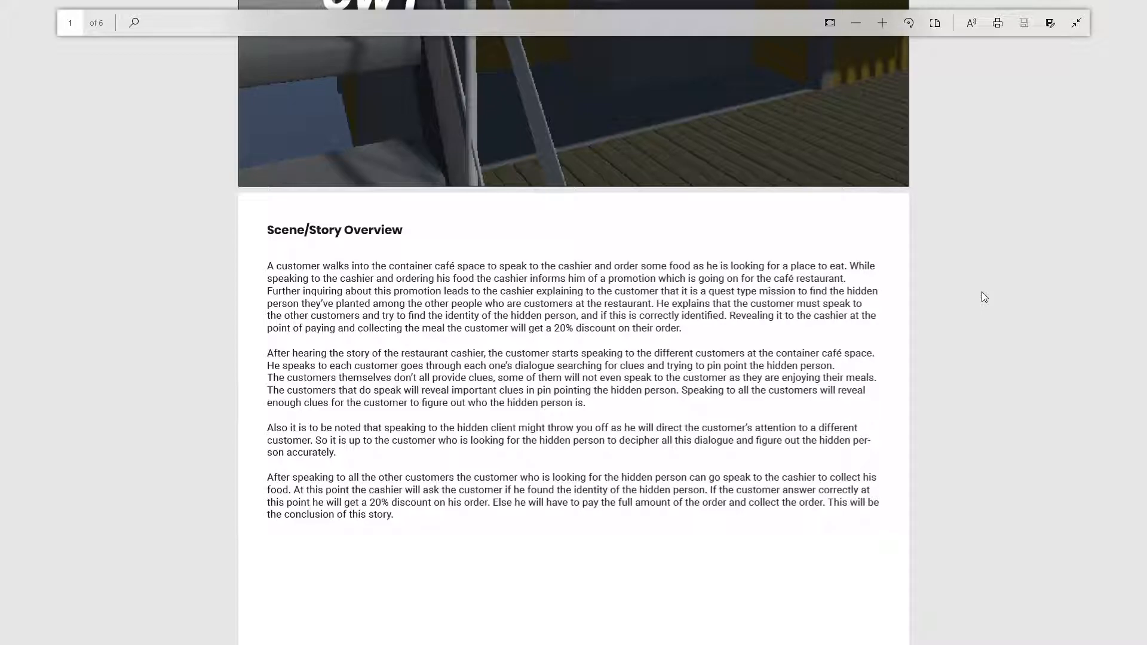
scroll(815, 312, "down", 10)
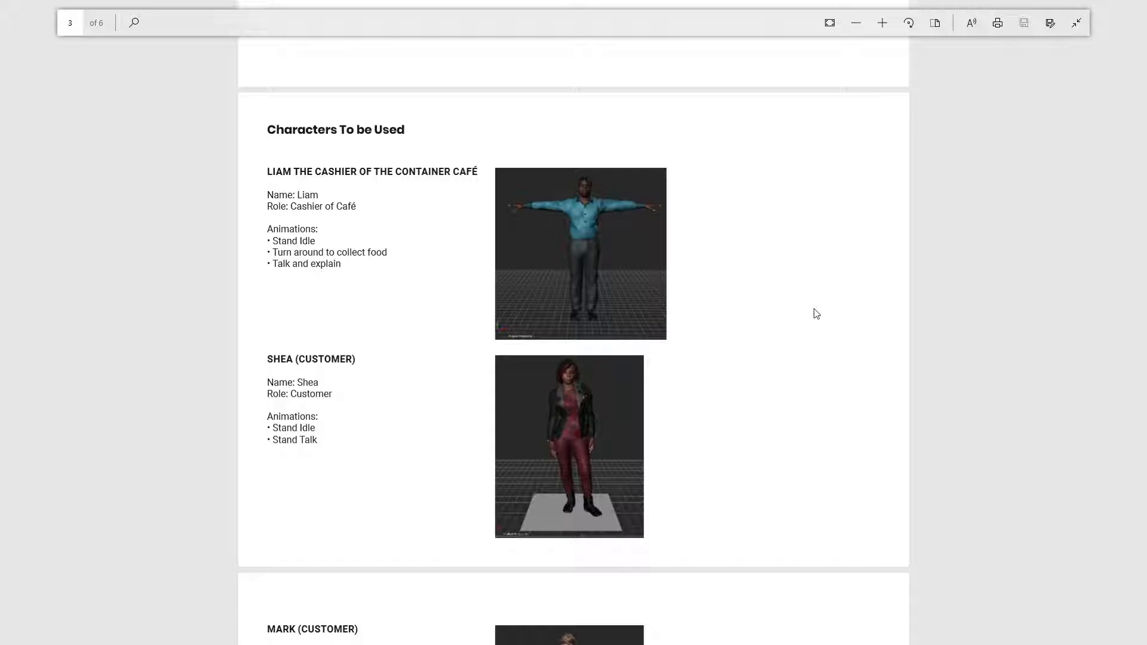
scroll(781, 312, "down", 4)
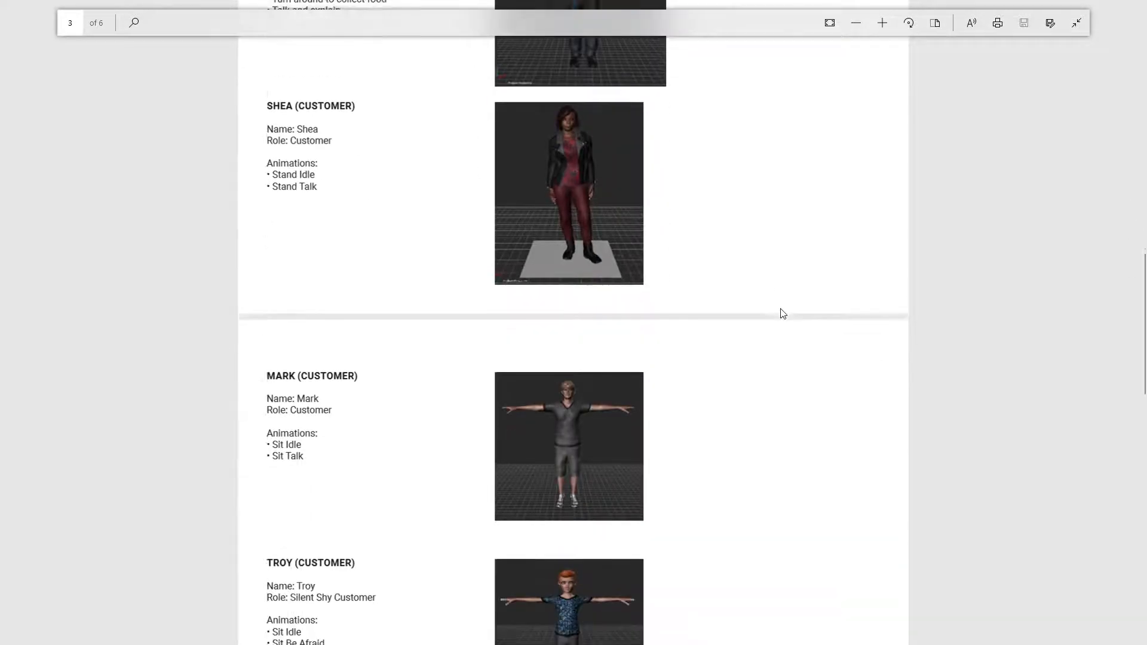
scroll(781, 312, "up", 1)
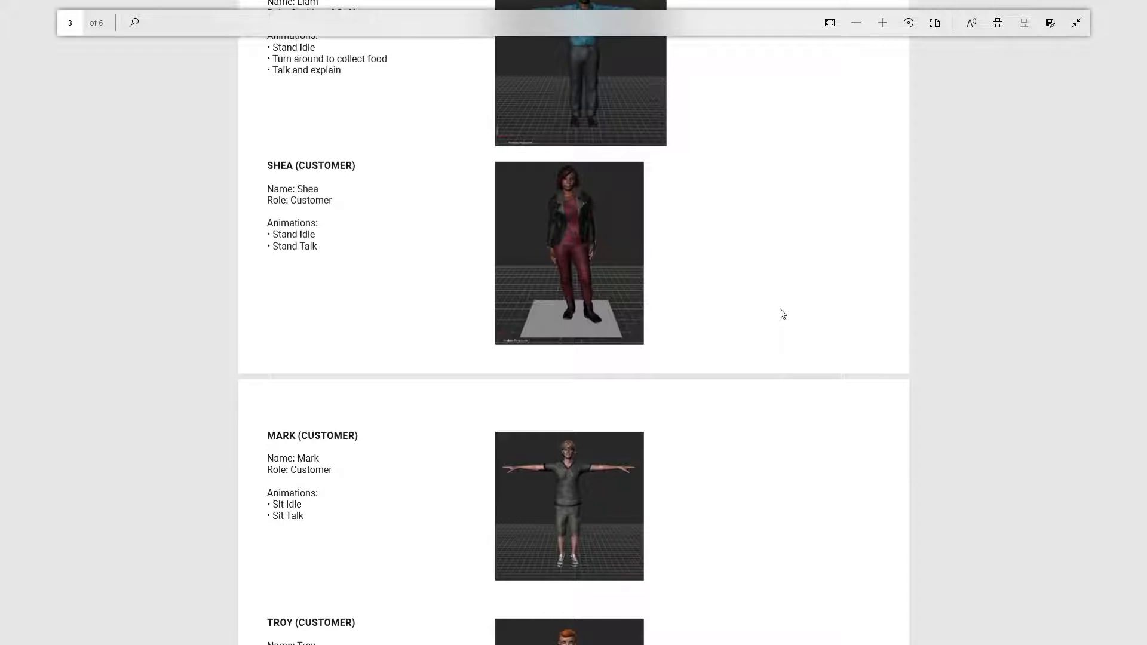
scroll(750, 312, "down", 3)
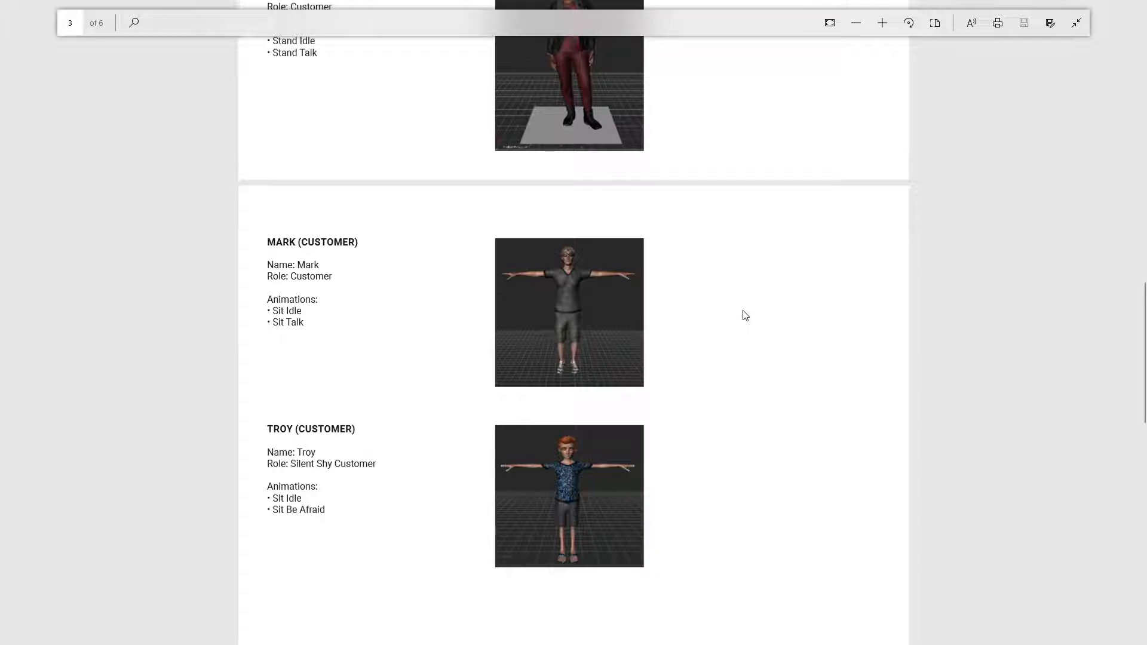
scroll(746, 316, "down", 3)
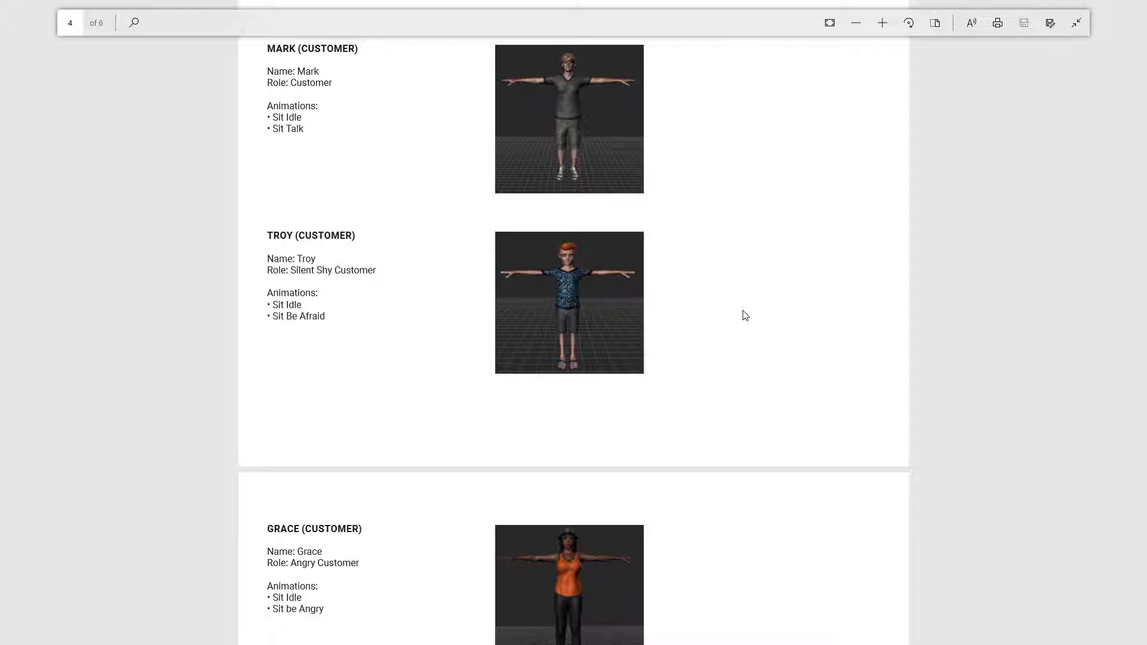
scroll(710, 313, "down", 2)
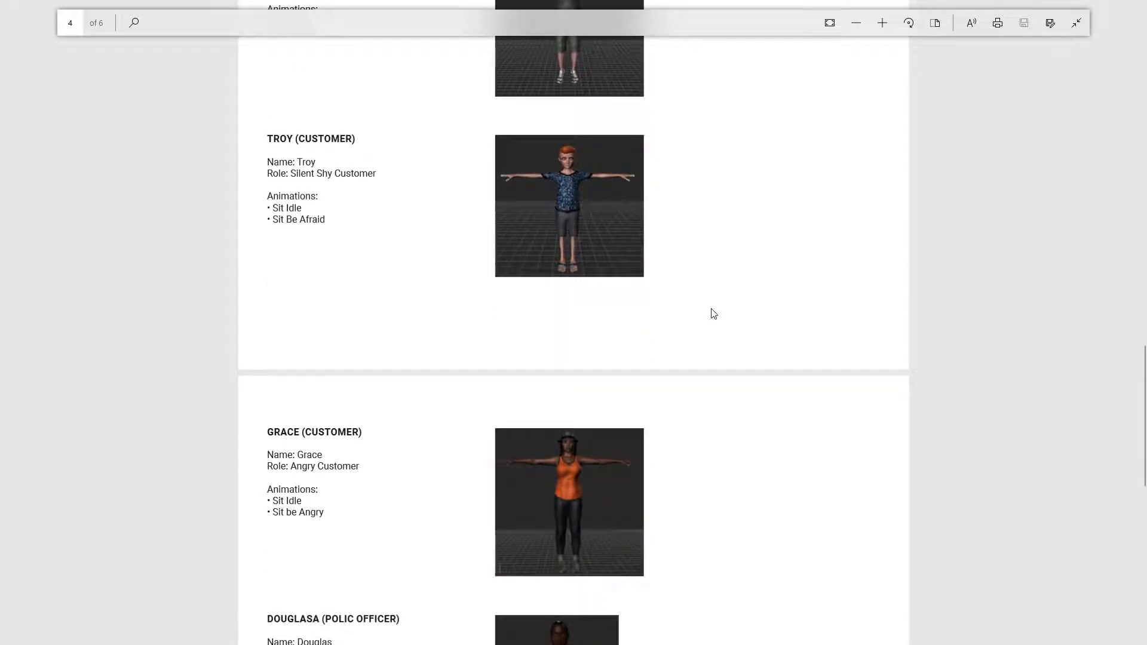
scroll(714, 313, "down", 4)
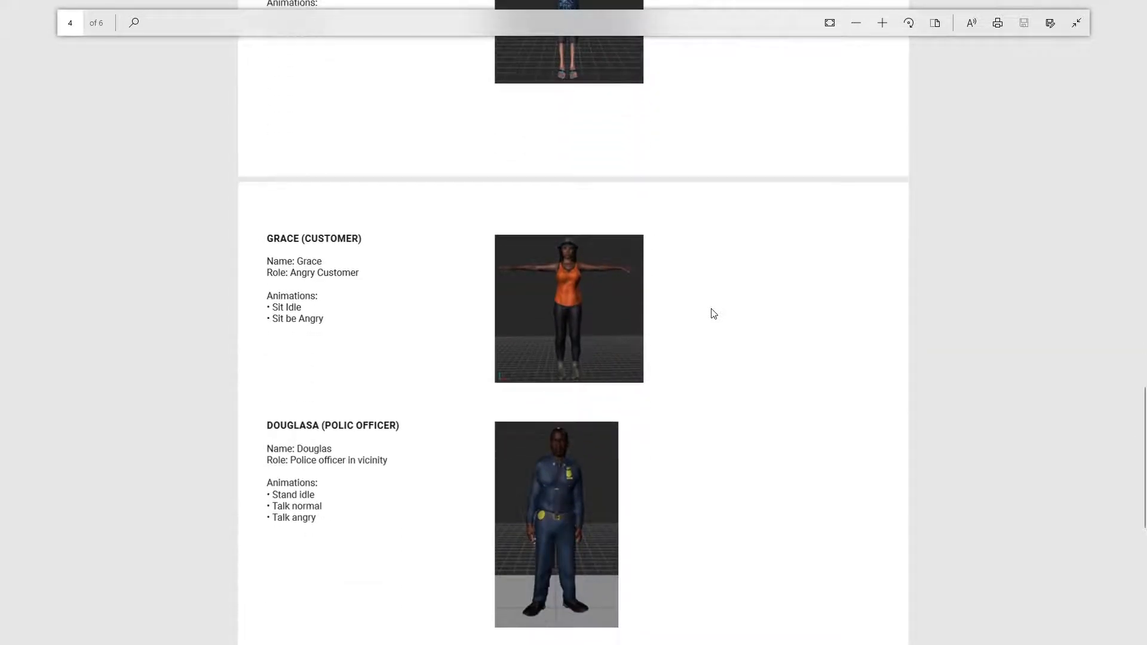
scroll(713, 313, "down", 2)
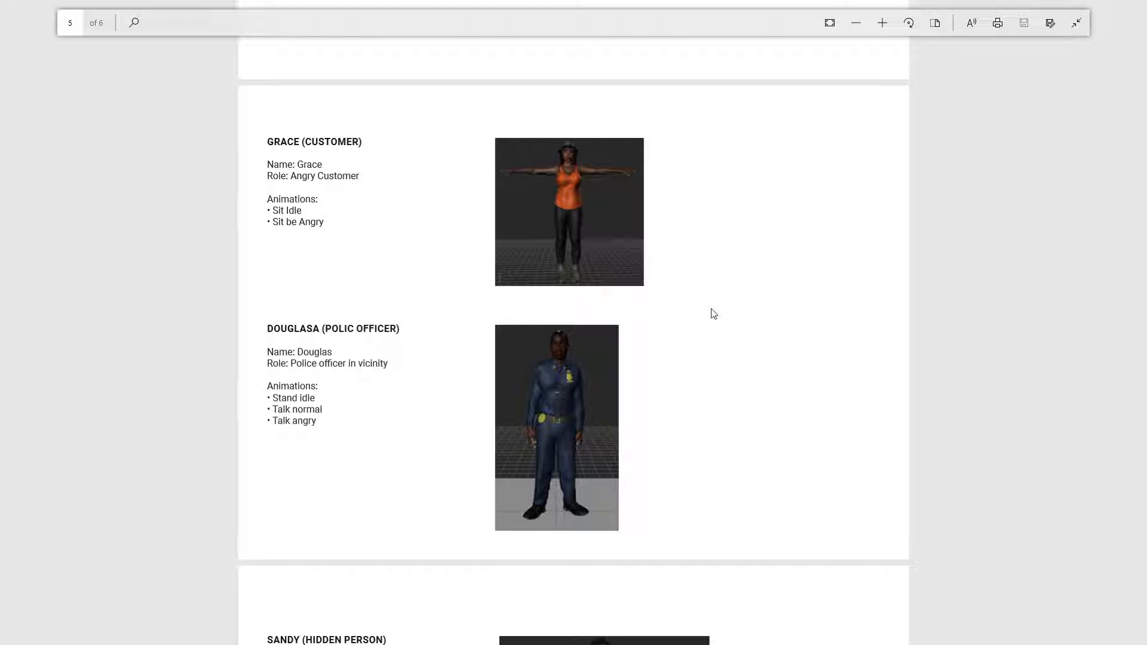
scroll(738, 308, "down", 3)
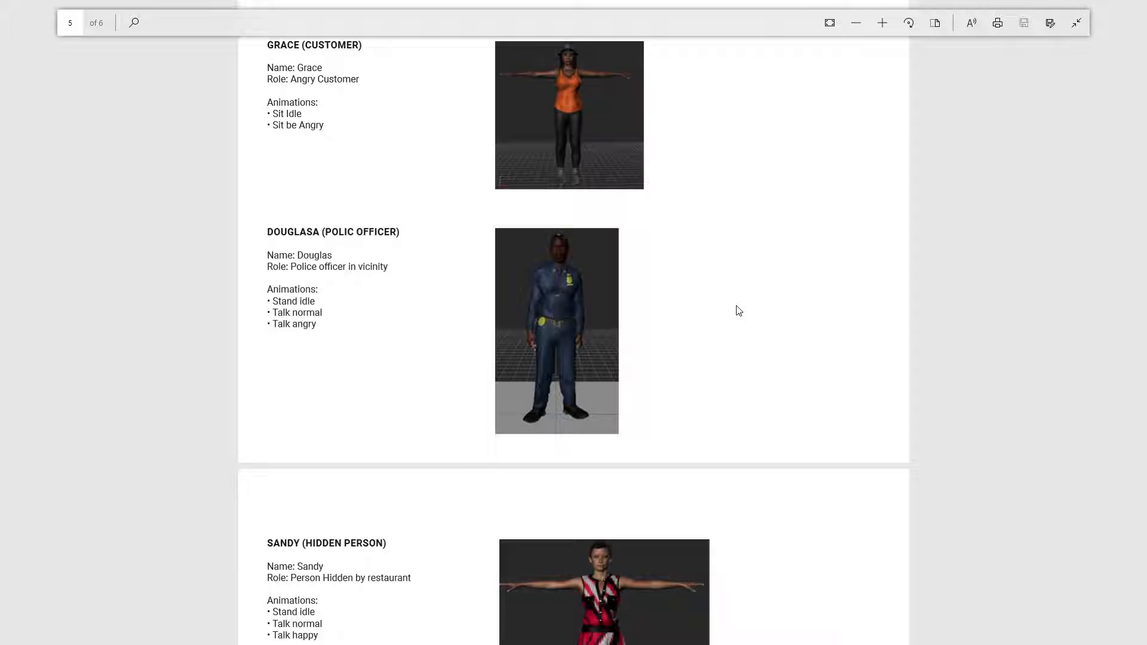
scroll(738, 311, "down", 5)
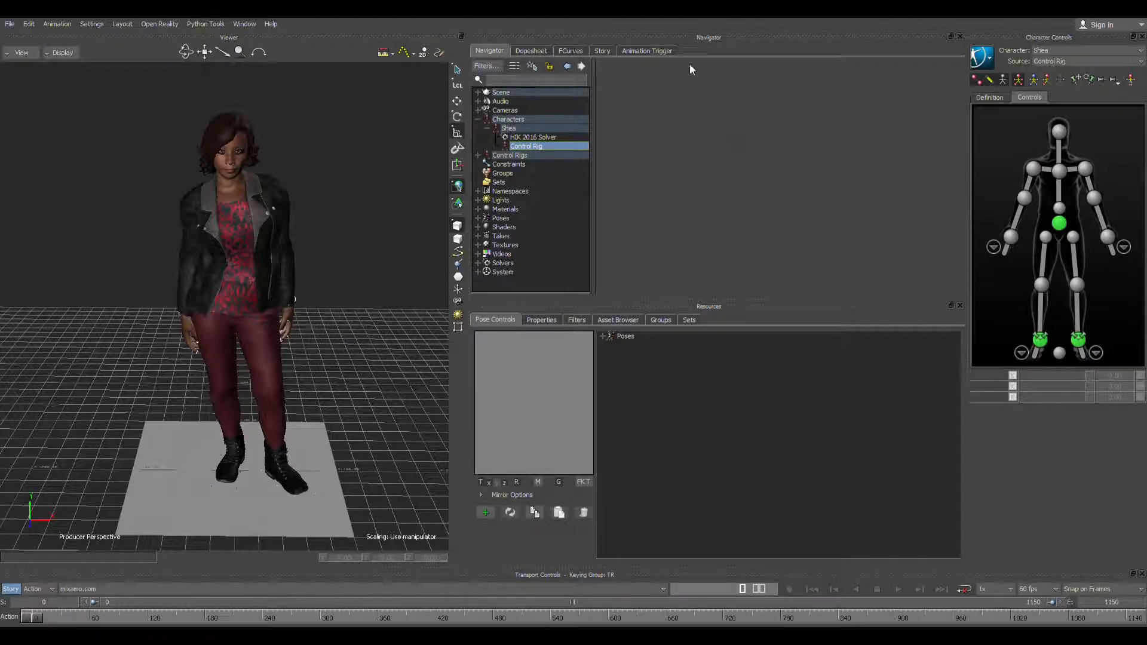
Step: In the Story timeline, mute the Angry, Happy, Idle Sad and Idle Main tracks, leaving only the T Pose track active
left_click(602, 50)
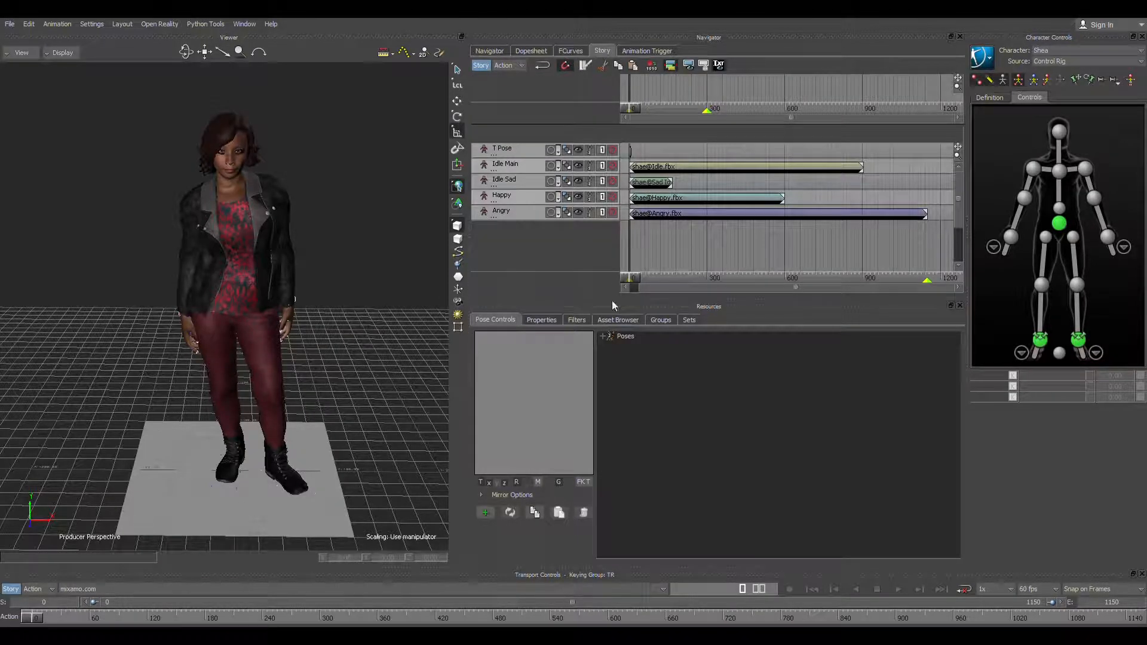
left_click(613, 212)
left_click(613, 197)
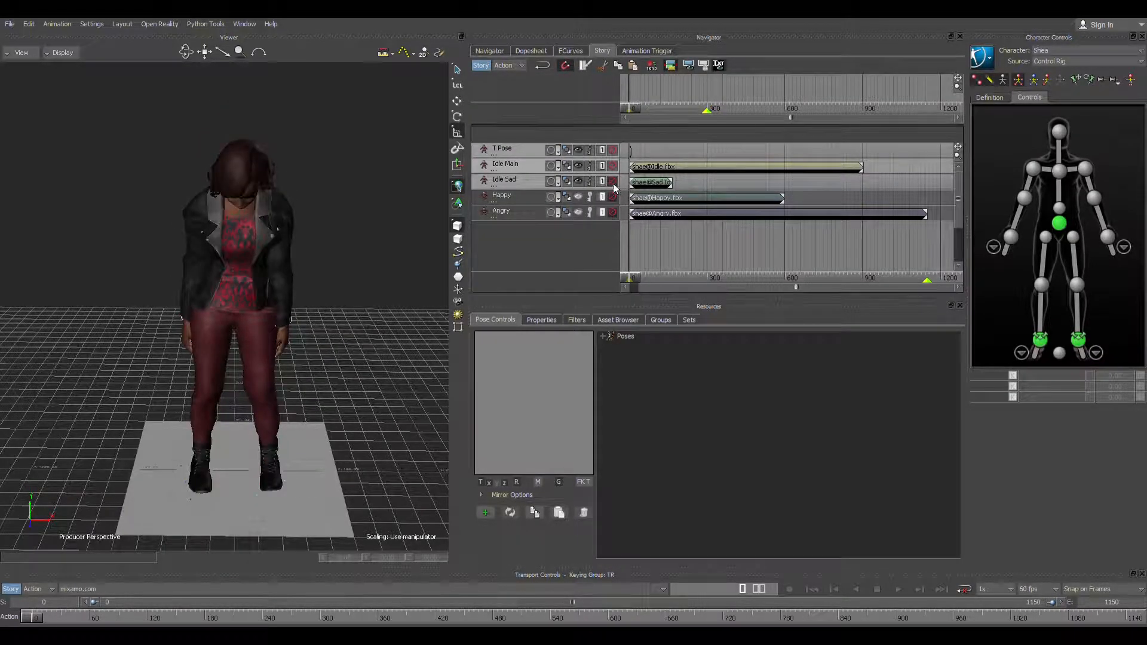
left_click(613, 181)
left_click(613, 166)
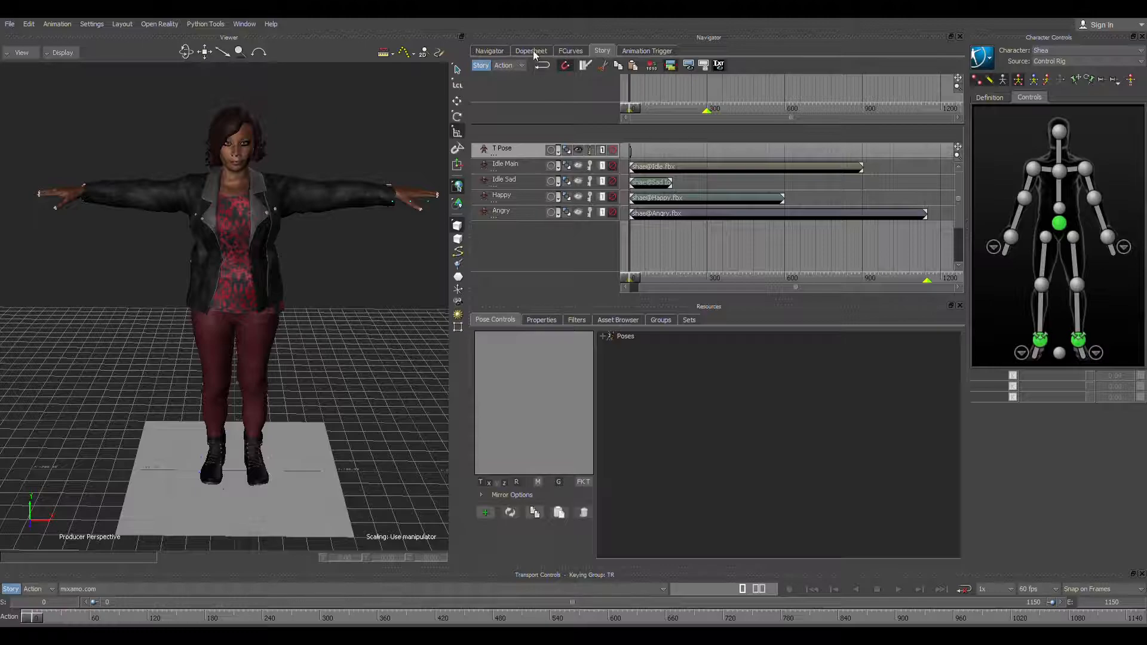
Step: Return to the Navigator and show the Characters templates in the Asset Browser
left_click(488, 51)
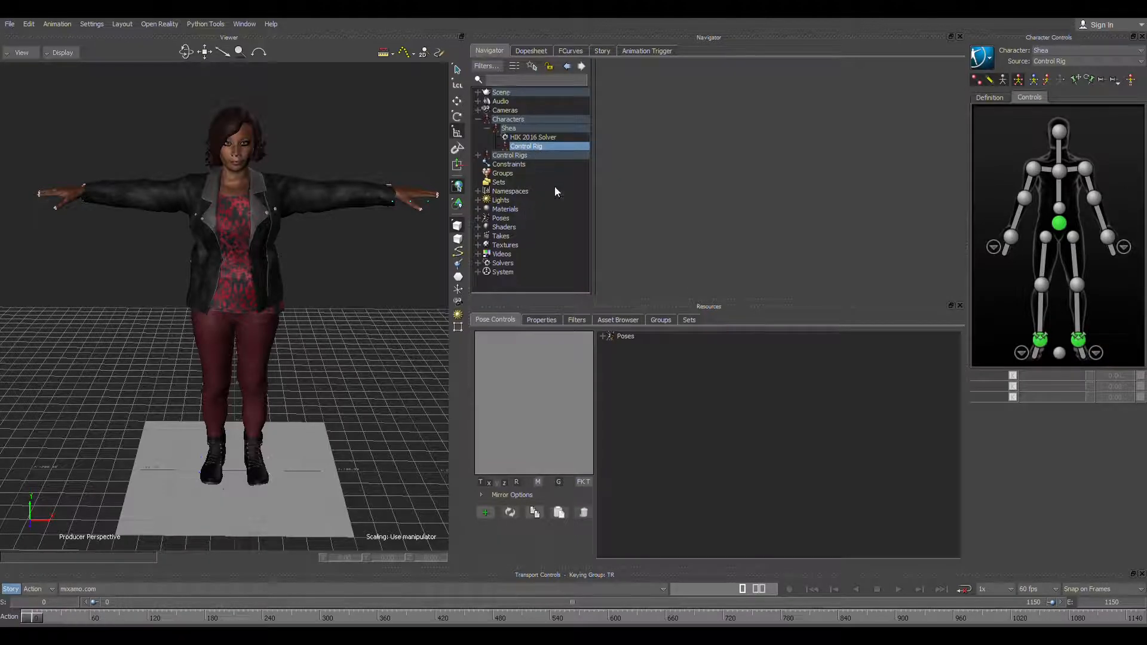
left_click(619, 320)
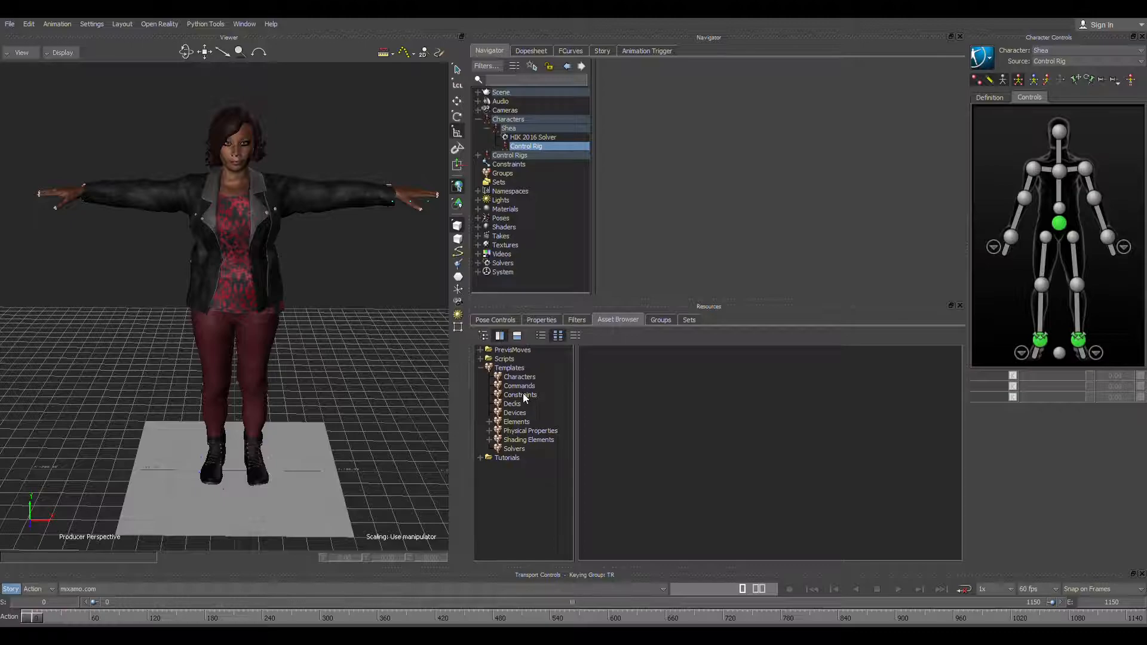
left_click(524, 396)
left_click(541, 378)
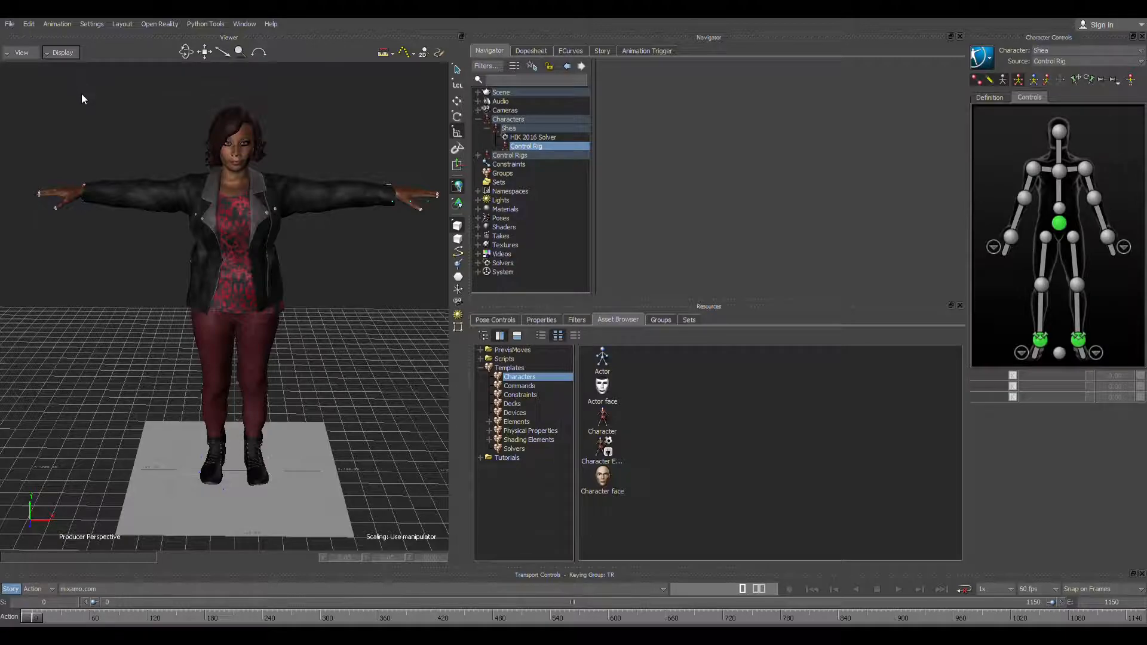
Step: Switch the viewer to X-Ray display and show the female character's Character Definition with its bone mapping
key("ctrl+a")
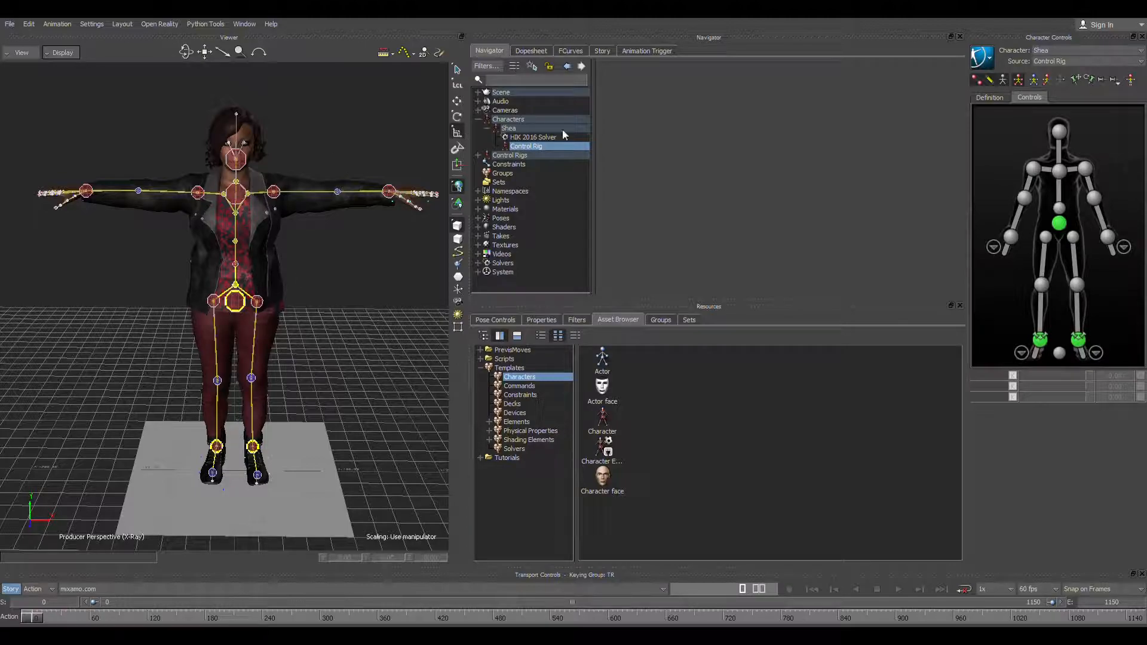
left_click(512, 129)
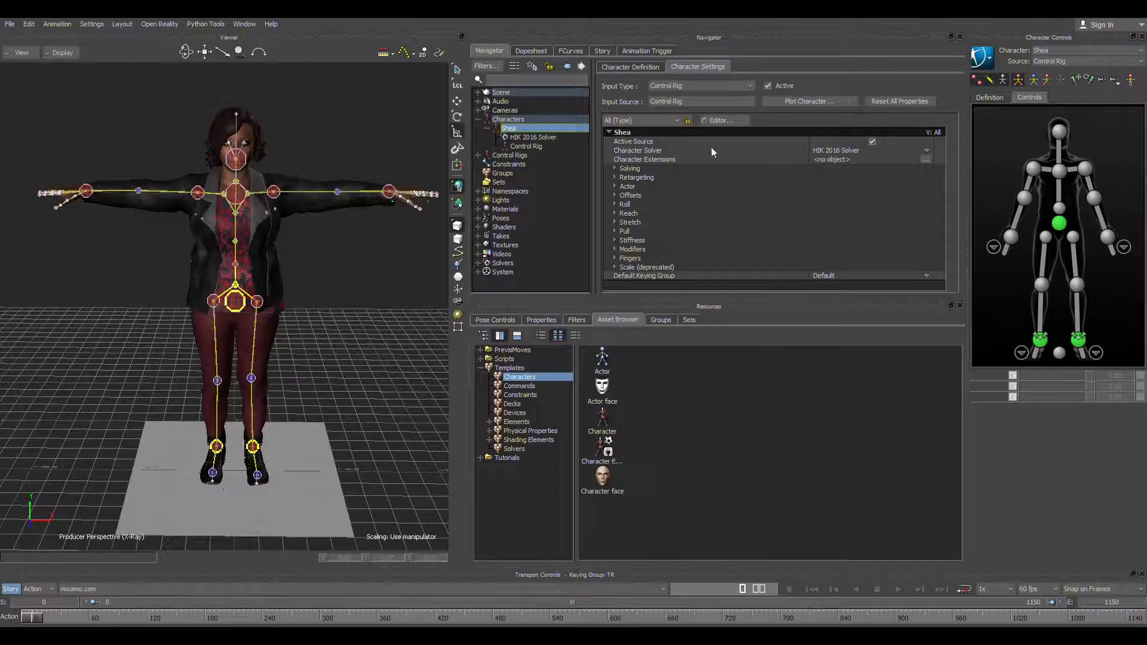
left_click(631, 67)
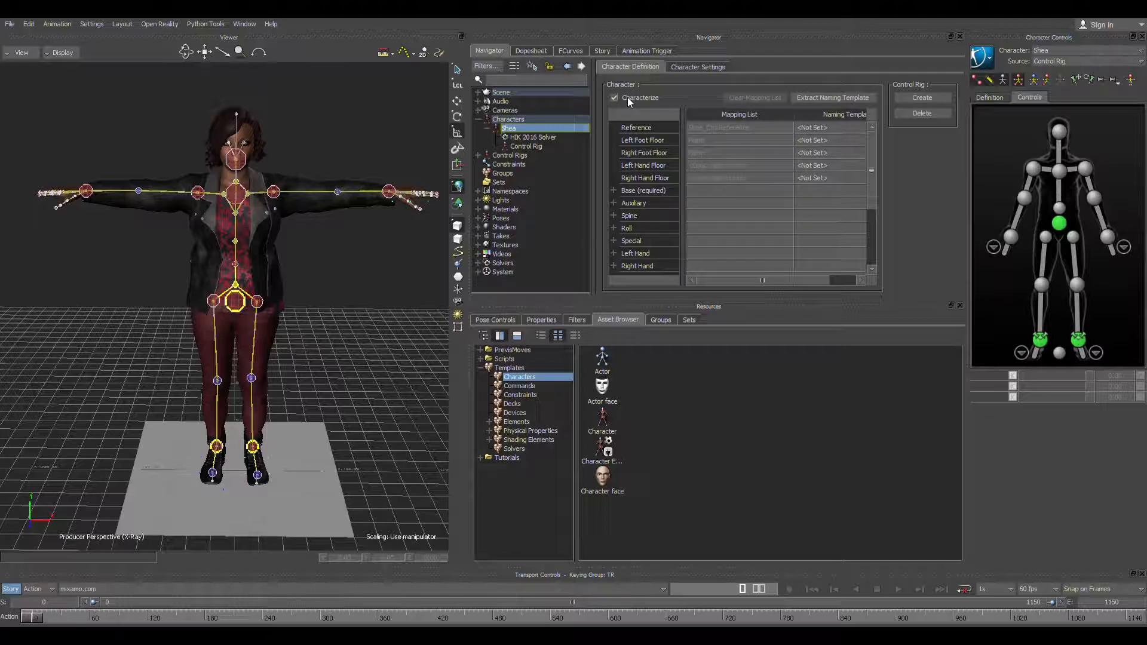
Step: Select the floor plane with the Translate manipulator and expand the Floor Contacts modifiers in the Character Settings
left_click(303, 504)
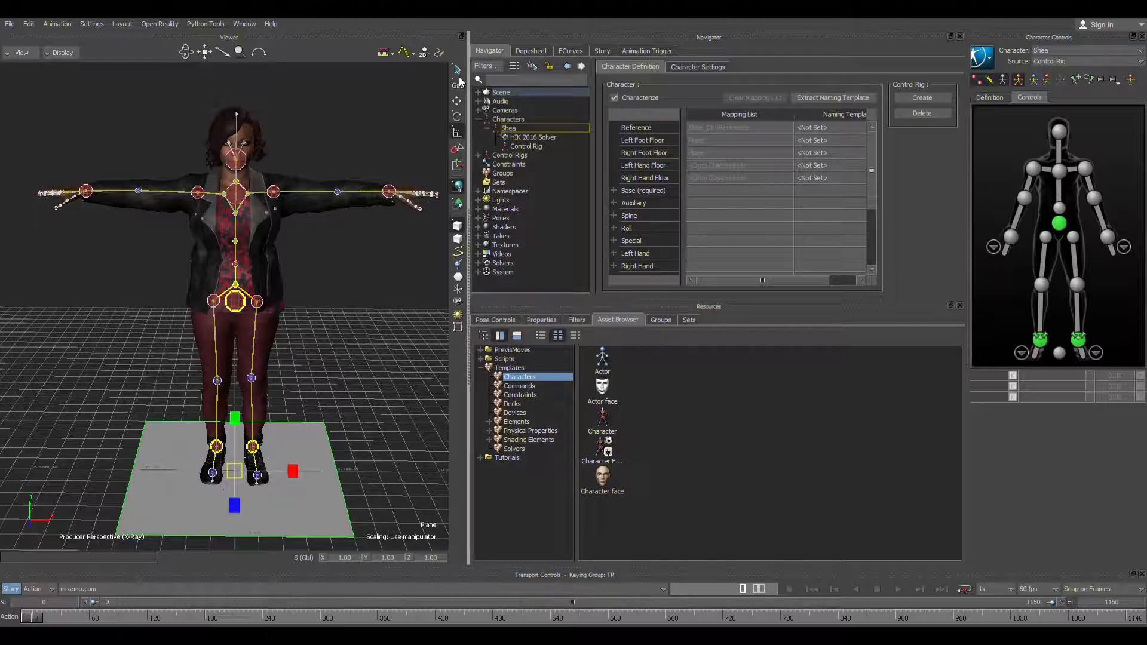
left_click(457, 101)
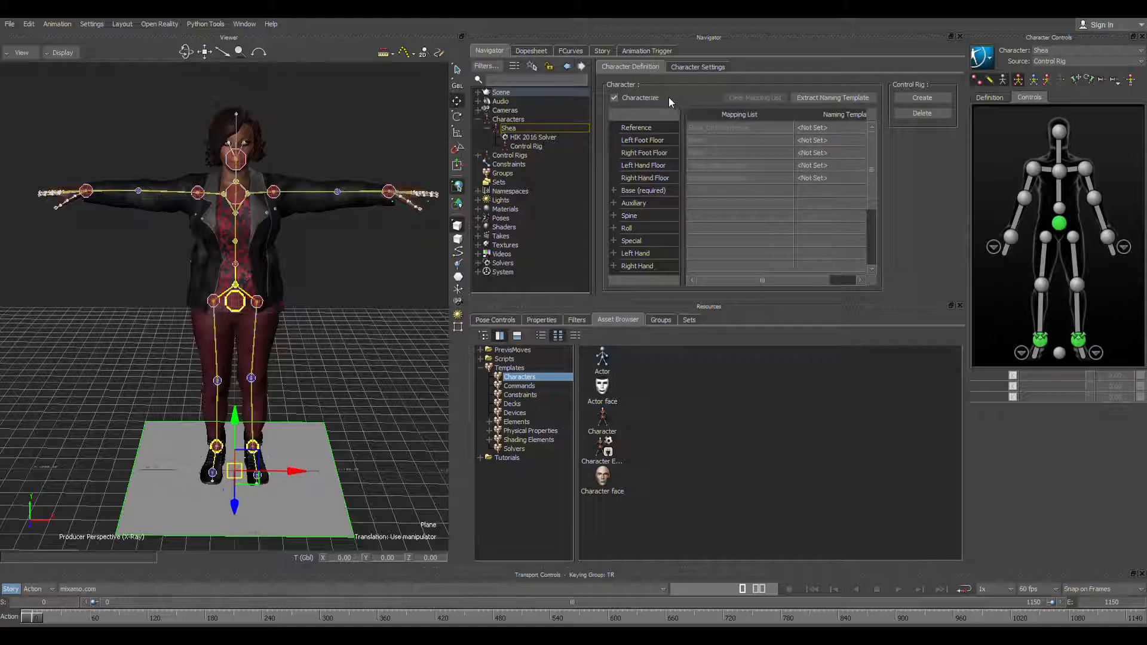
left_click(704, 67)
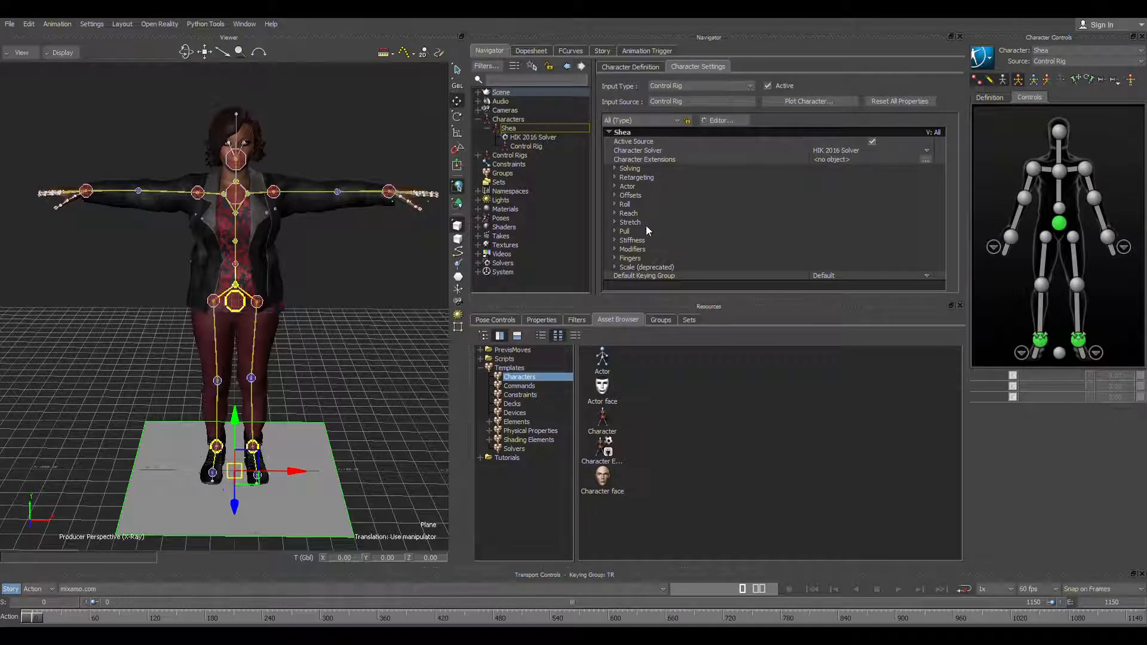
left_click(615, 249)
scroll(709, 239, "down", 2)
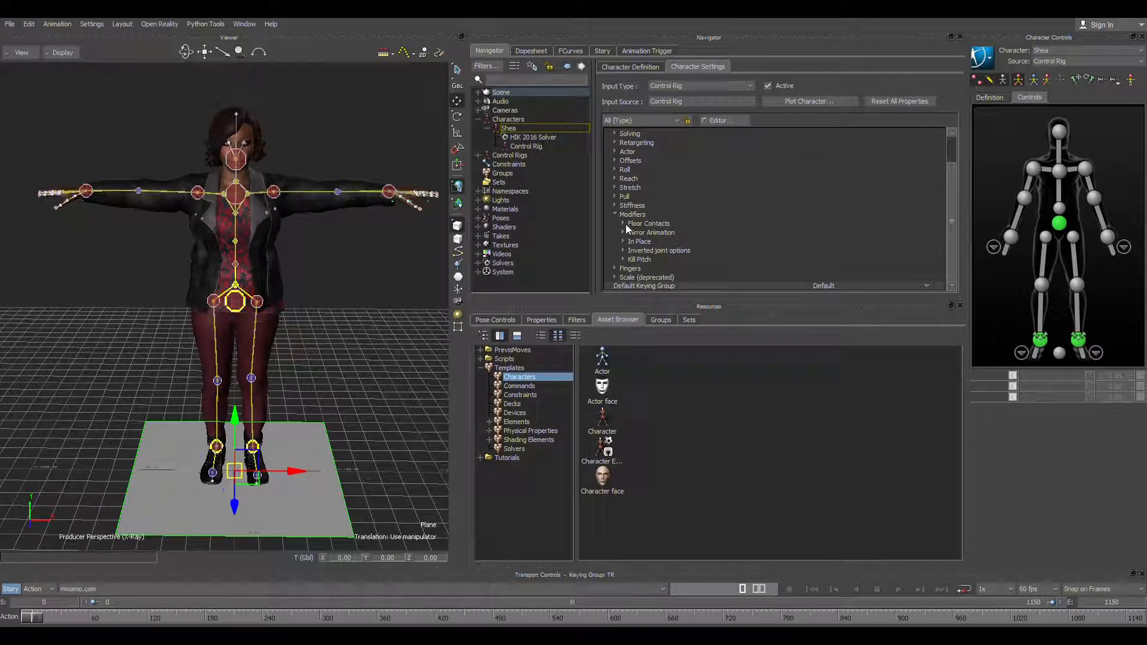
scroll(717, 233, "down", 1)
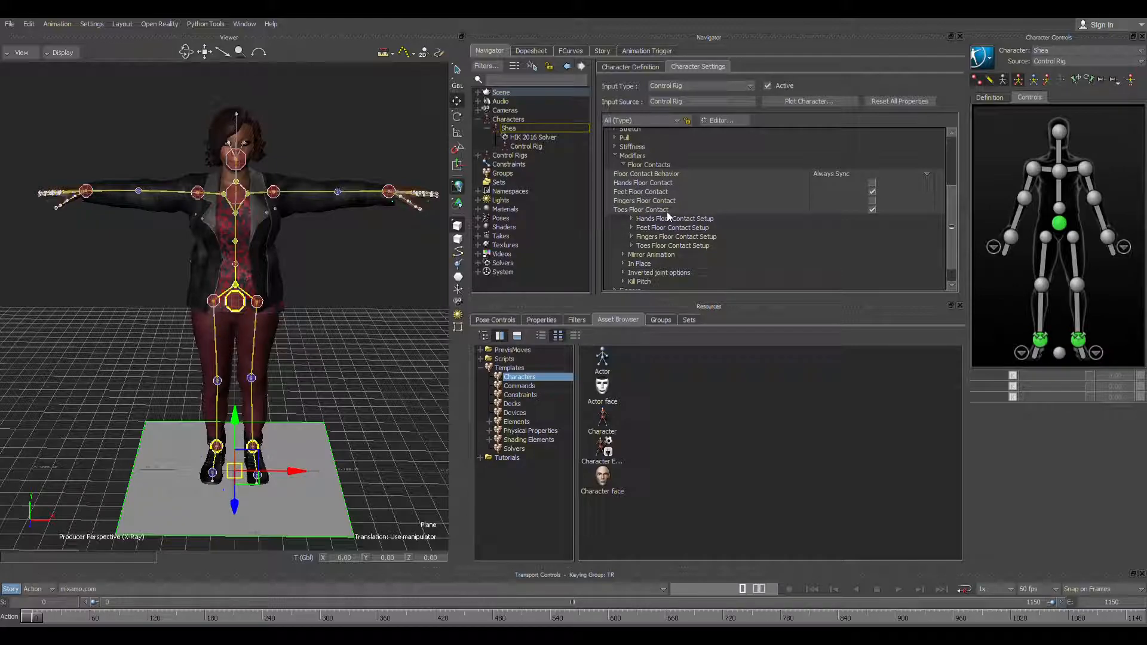
Step: Examine the character's feet and their floor contact markers up close against the selected floor plane
key("a")
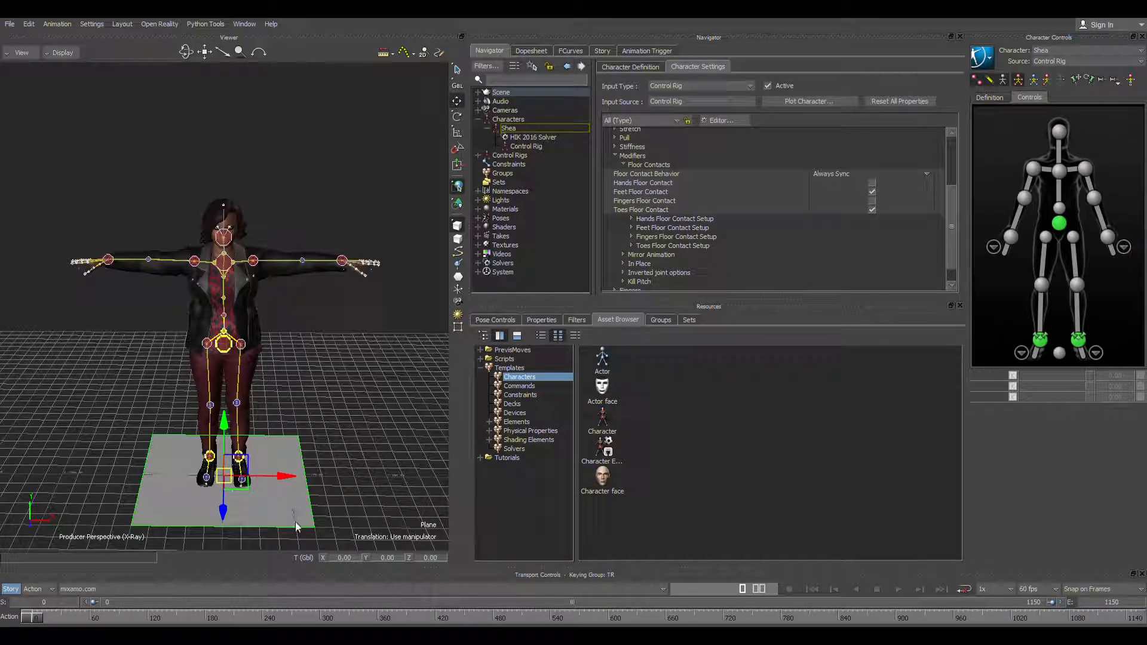
left_click_drag(293, 508, 278, 519)
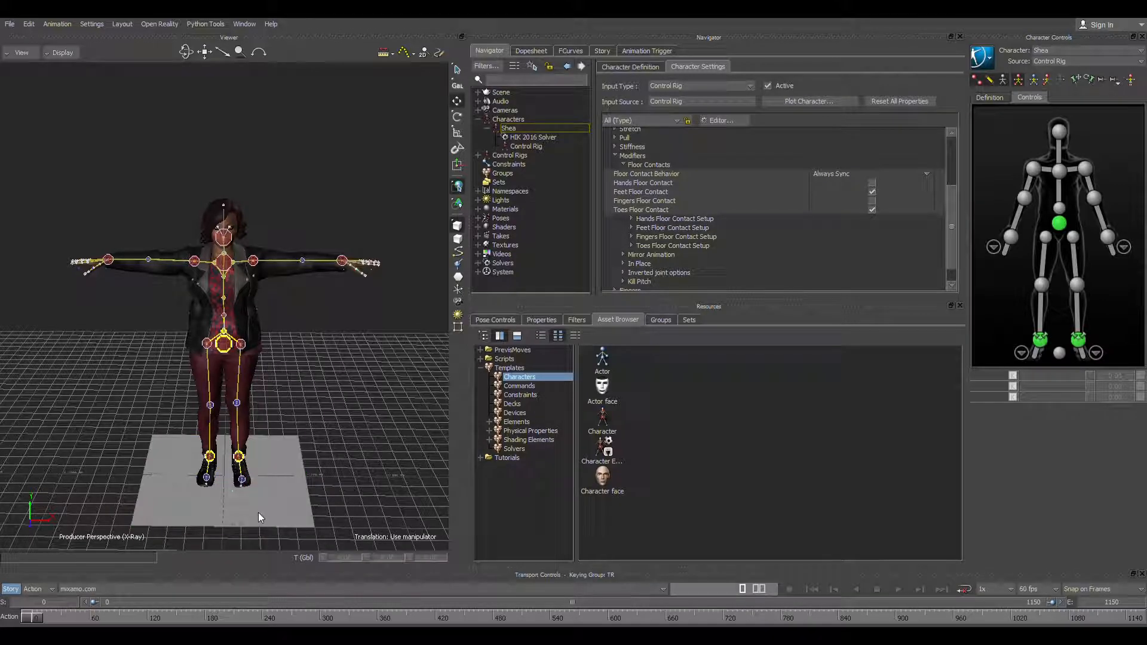
left_click(266, 511)
left_click_drag(257, 511, 463, 443, "shift")
scroll(332, 431, "up", 4)
scroll(350, 428, "up", 3)
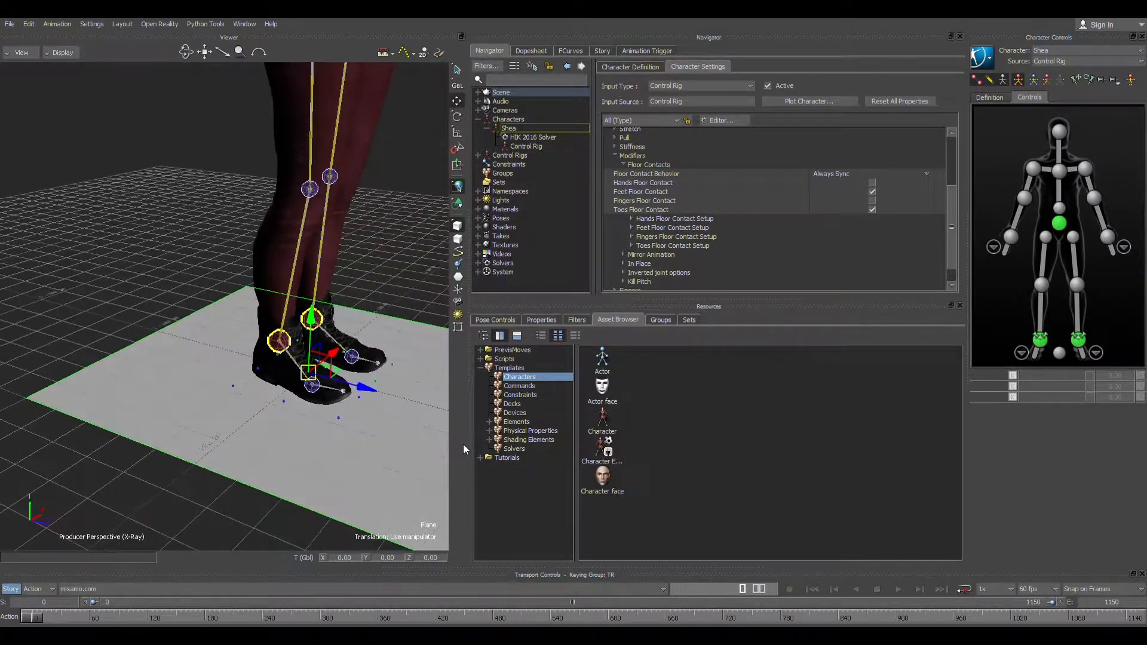
scroll(349, 440, "up", 1)
mouse_move(349, 440)
left_mouse_down("ctrl+shift")
mouse_move(387, 447)
mouse_move(333, 453)
left_mouse_up("ctrl+shift")
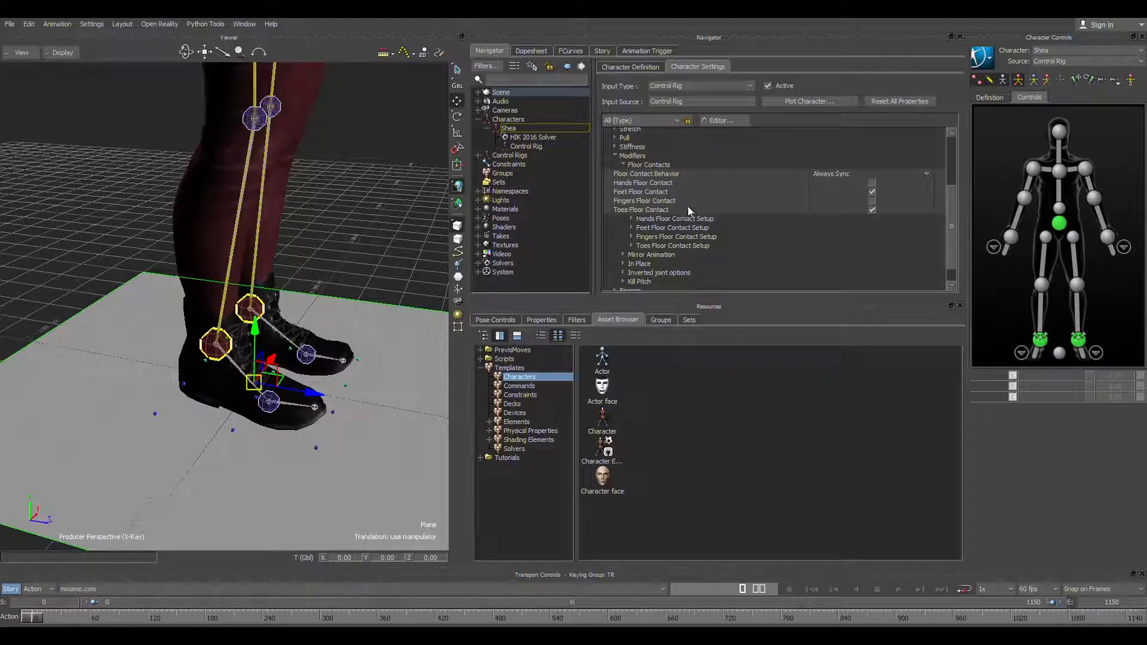
Step: Expand Feet Floor Contact Setup and review the Feet Contacts Position values through Foot Out Side
left_click(632, 228)
scroll(636, 236, "down", 2)
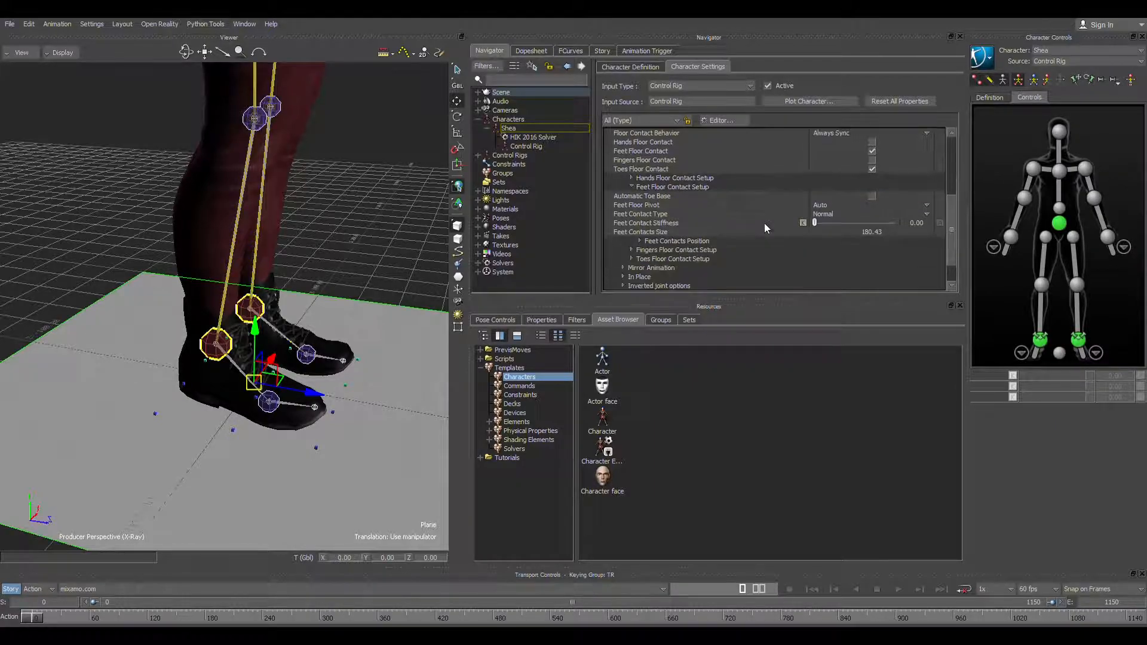
left_click(639, 241)
scroll(764, 245, "down", 2)
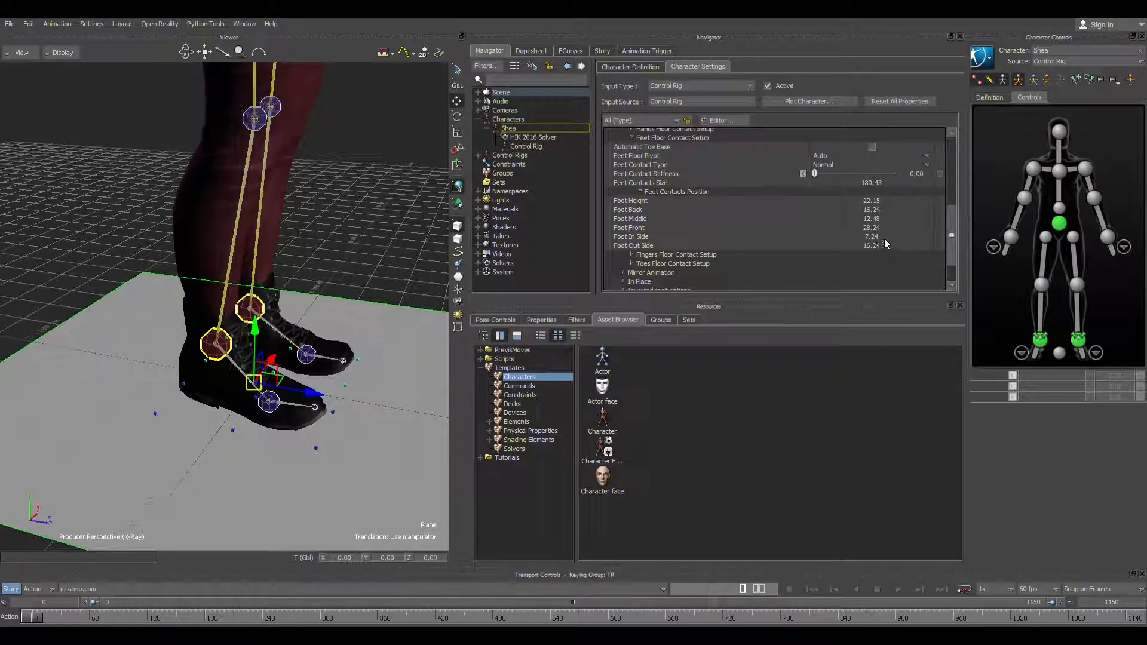
left_click_drag(869, 245, 865, 247)
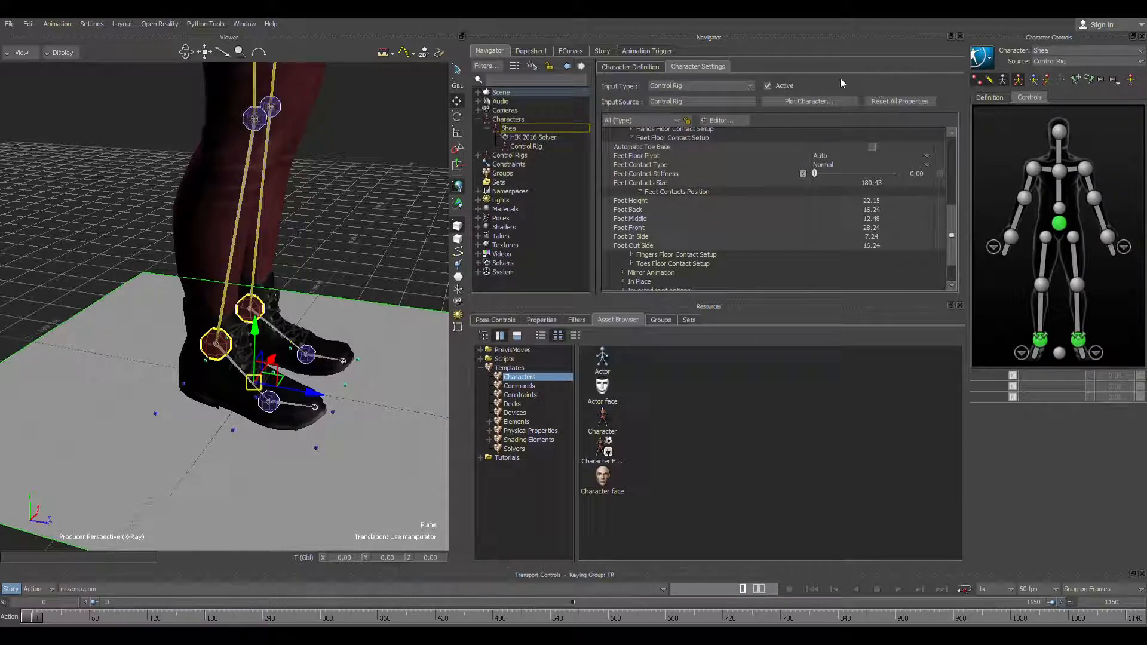
Step: Go back to the Character Definition and clear the floor plane selection
left_click(630, 67)
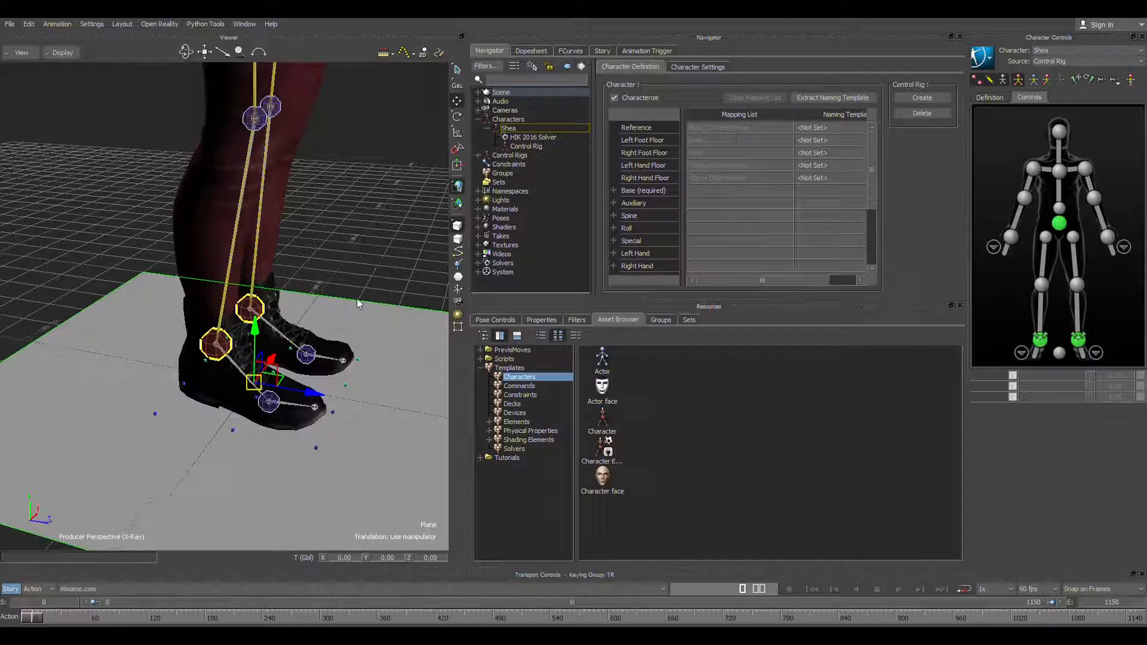
scroll(334, 249, "down", 6)
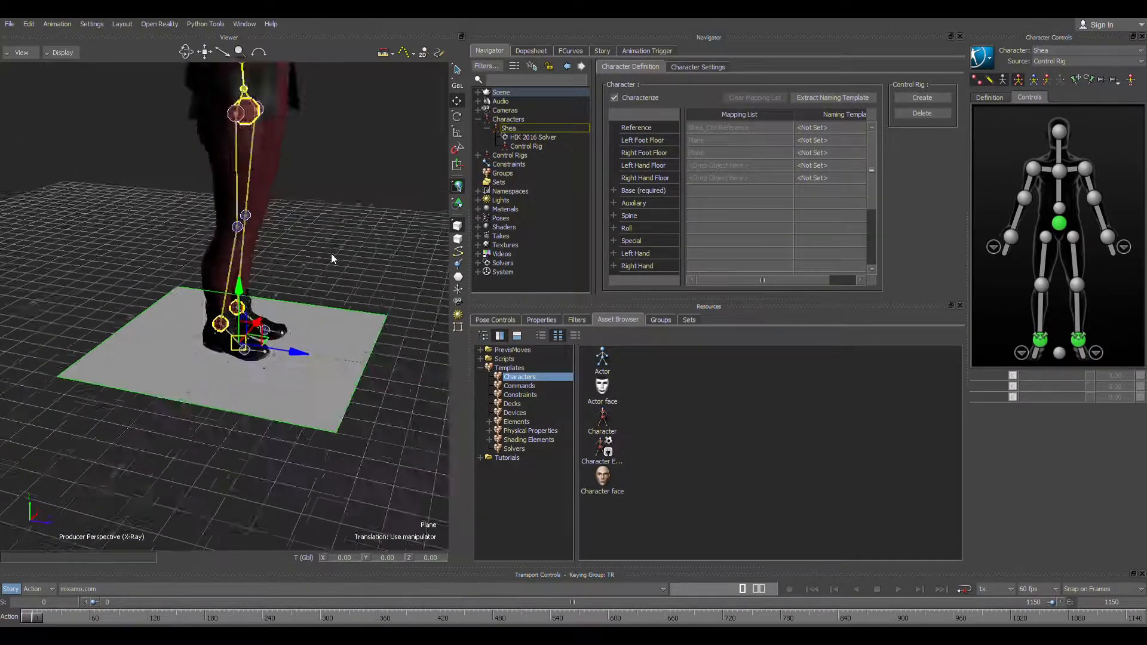
left_click(340, 282)
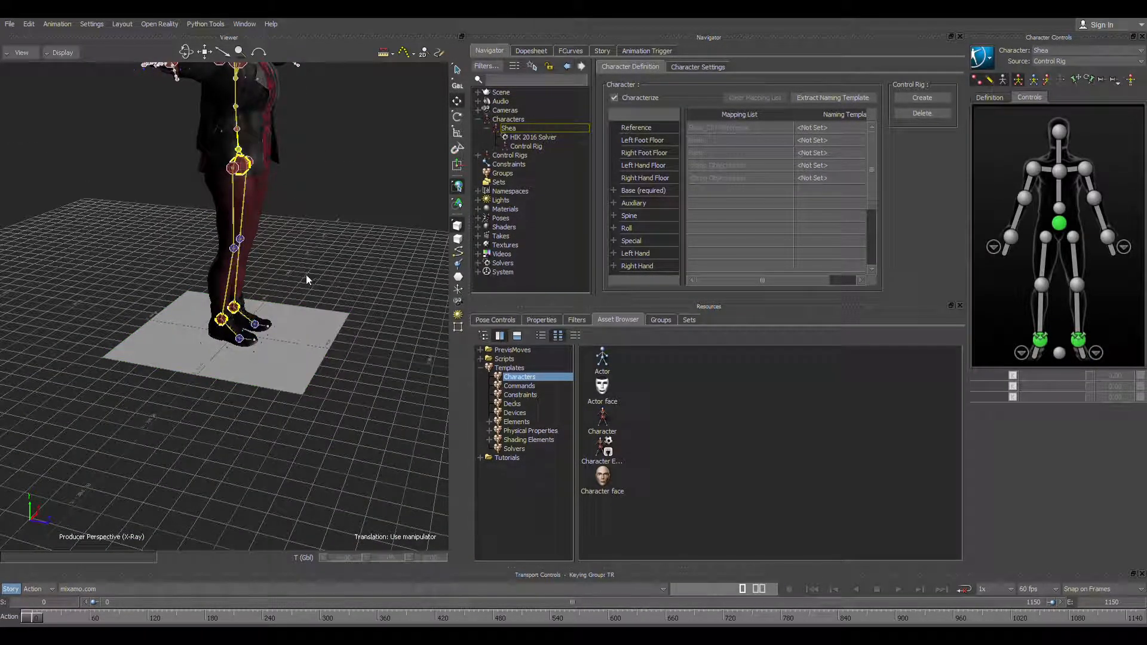
scroll(292, 259, "down", 1)
left_click_drag(292, 260, 181, 237, "ctrl")
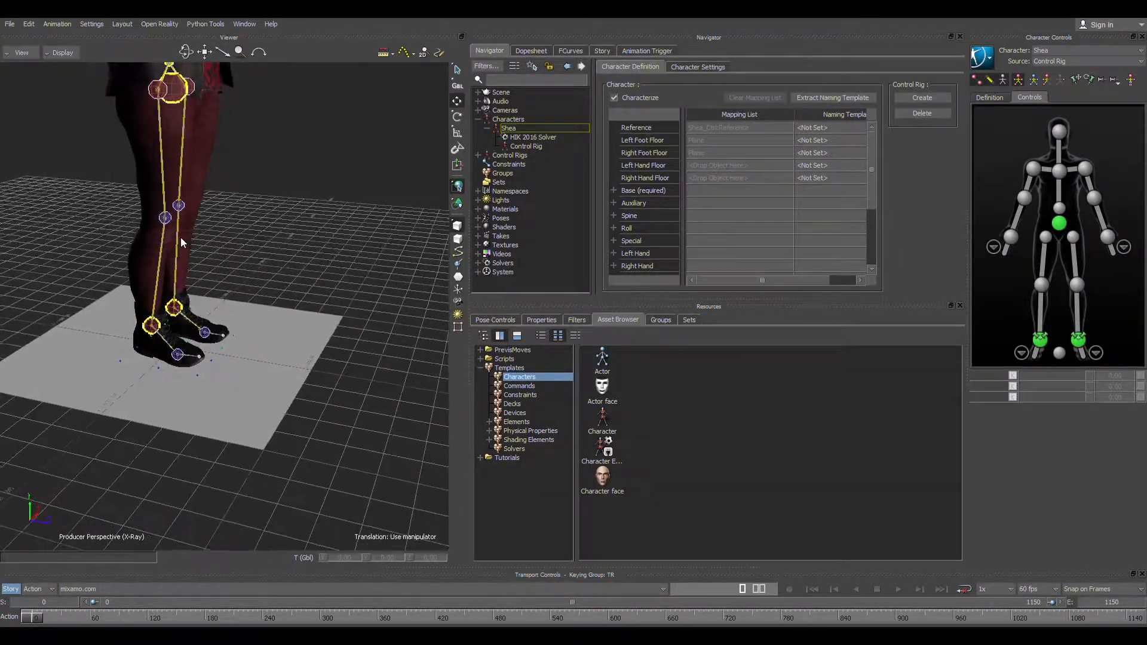
key("ctrl+w")
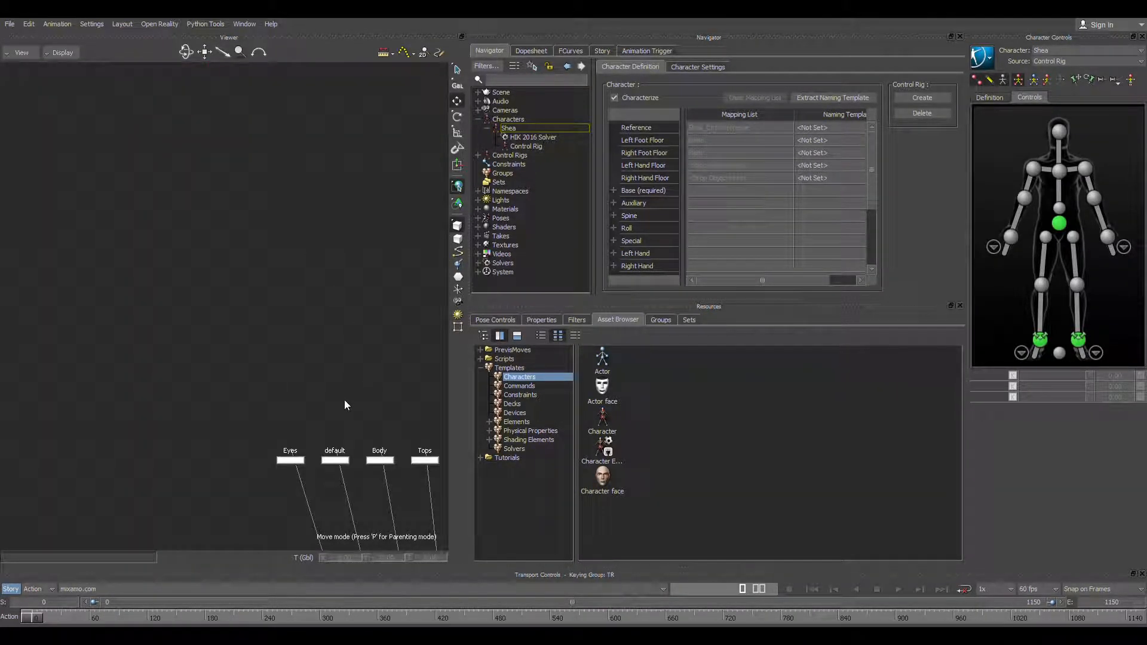
key("ctrl+w")
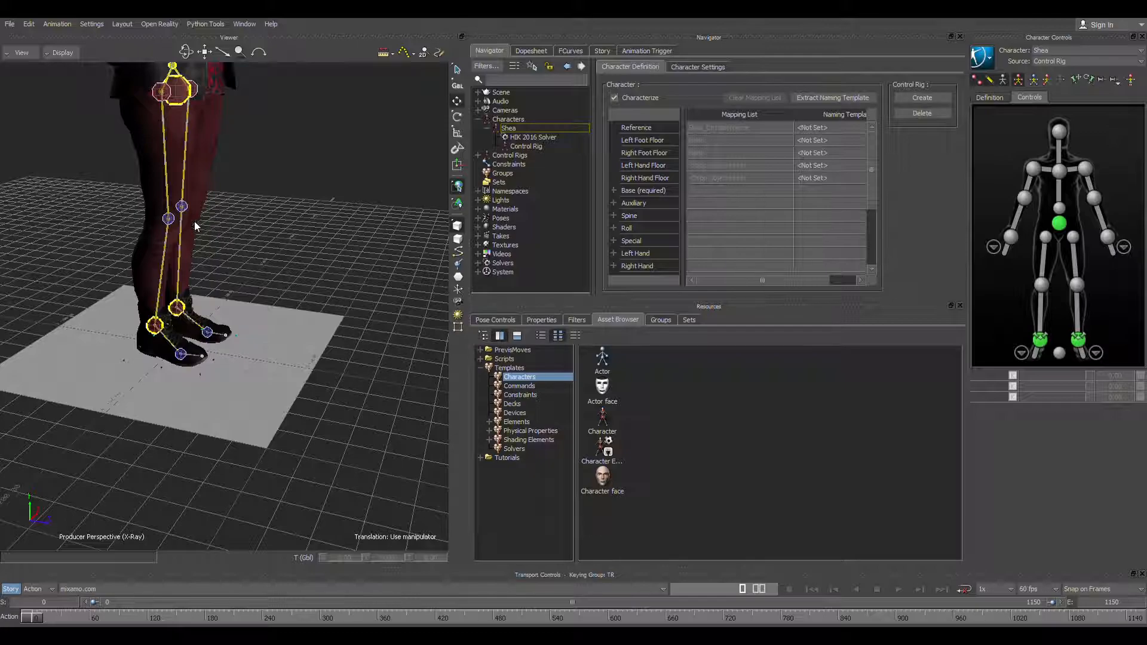
Step: Select the floor plane and show the whole character in the Producer Front view
left_click(247, 358)
left_click_drag(170, 338, 177, 267)
key("ctrl+z")
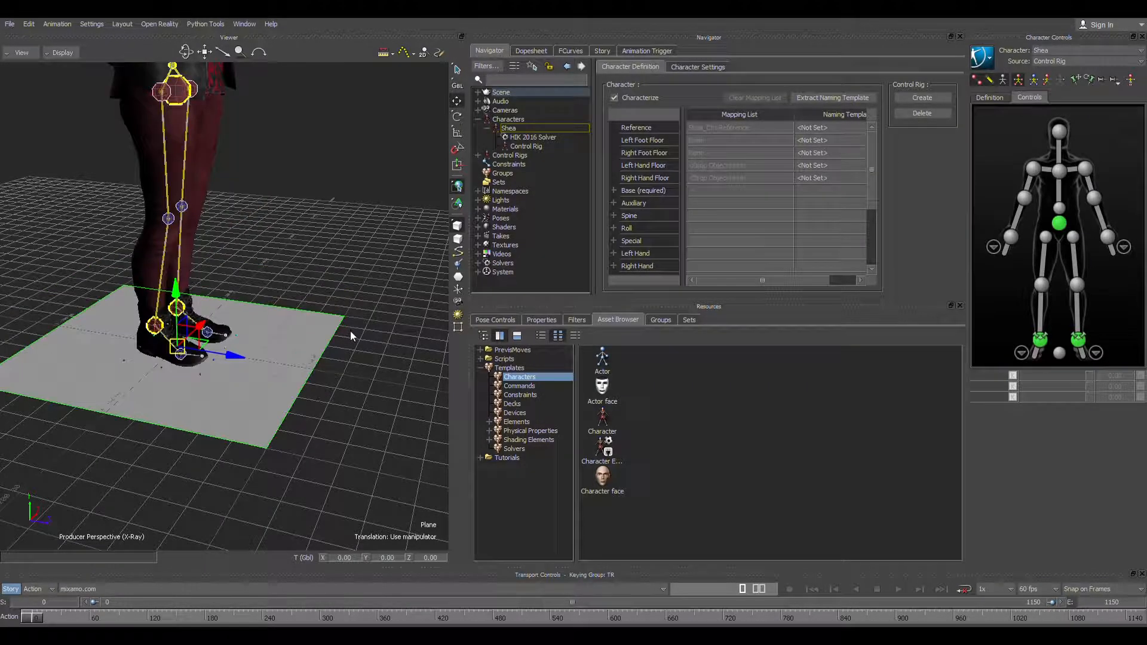
key("ctrl+f")
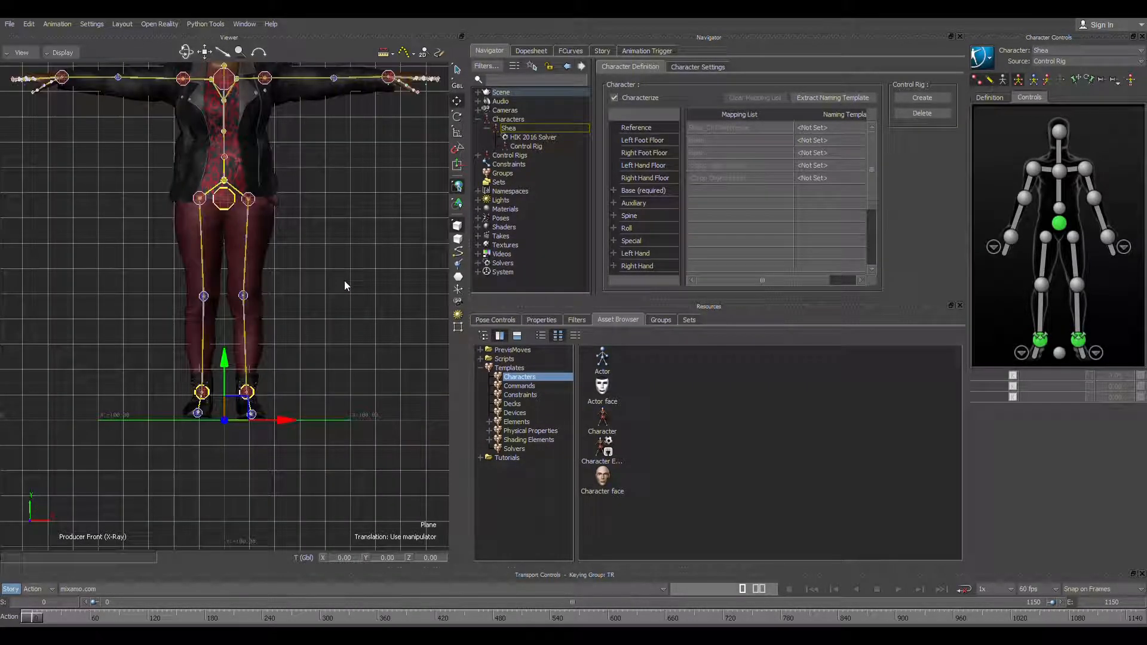
left_click_drag(354, 302, 359, 363, "shift")
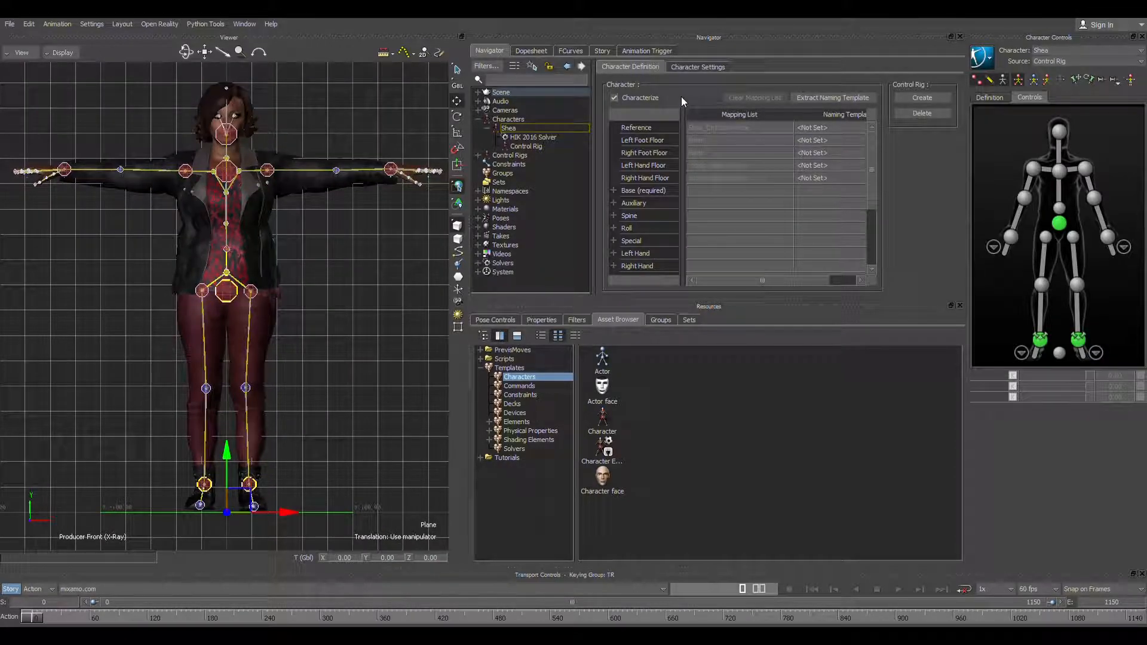
Step: Review the control rig effectors under Shea_Ctrl:Reference in the Scene hierarchy and look over the Character Settings
left_click(476, 120)
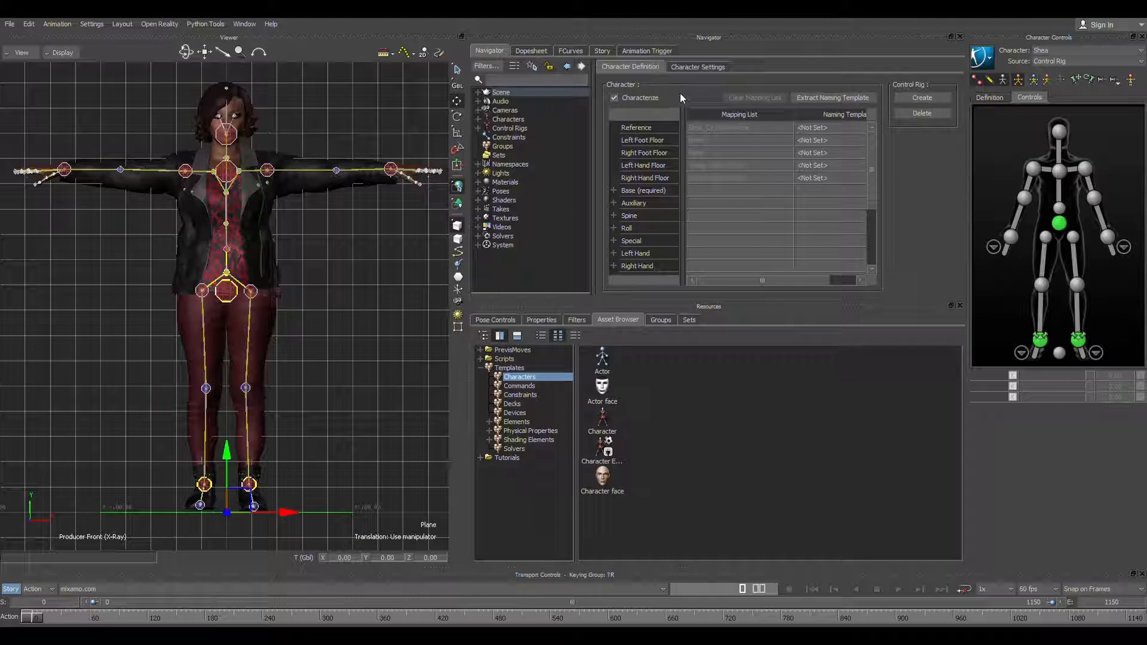
left_click(484, 94)
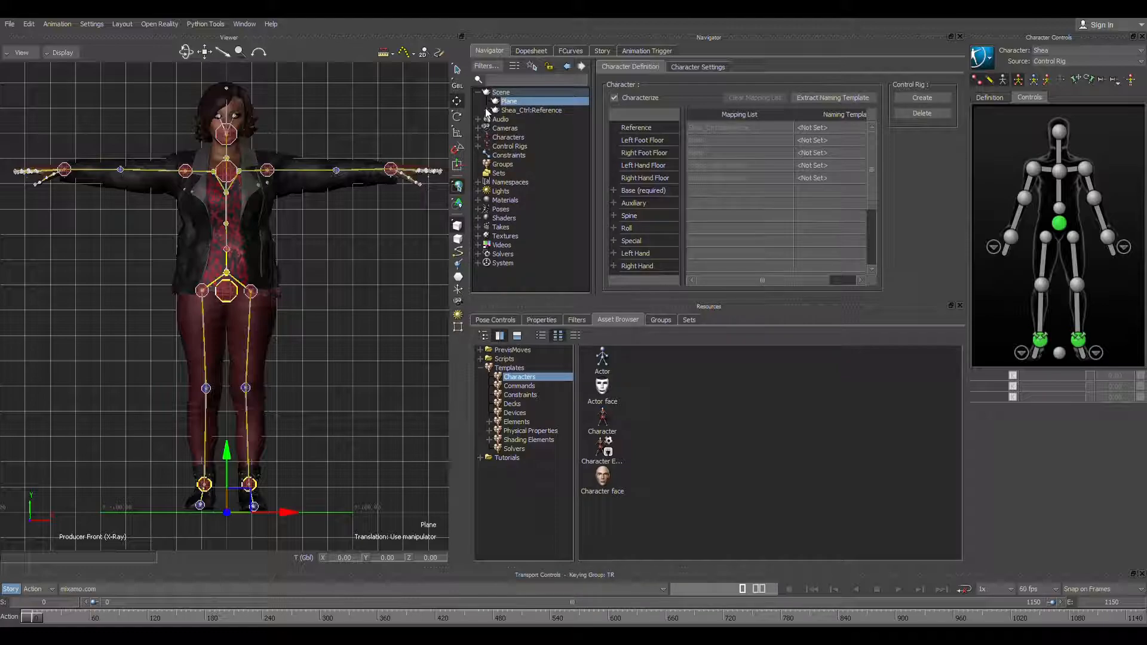
left_click(486, 110)
scroll(552, 197, "up", 3)
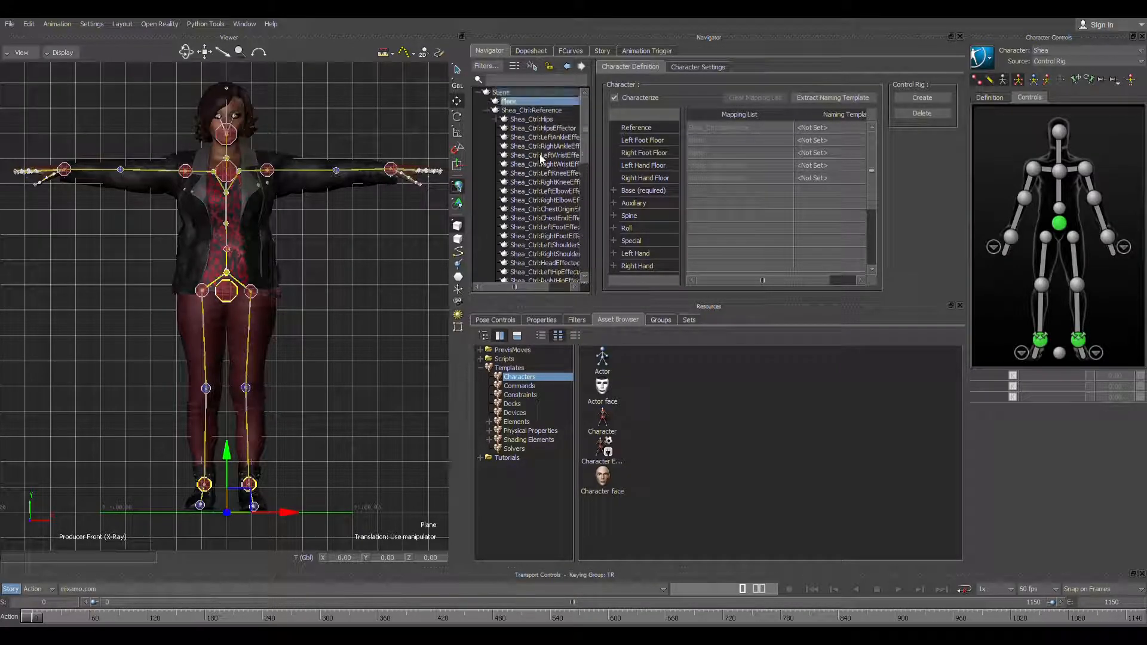
left_click(490, 111)
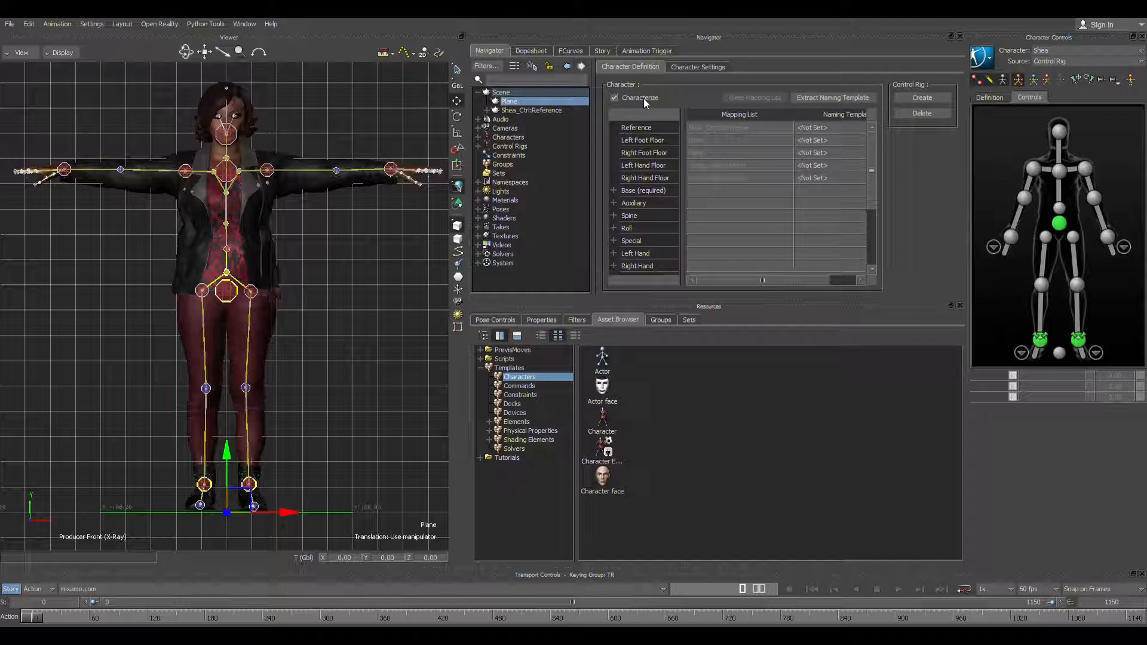
left_click(687, 68)
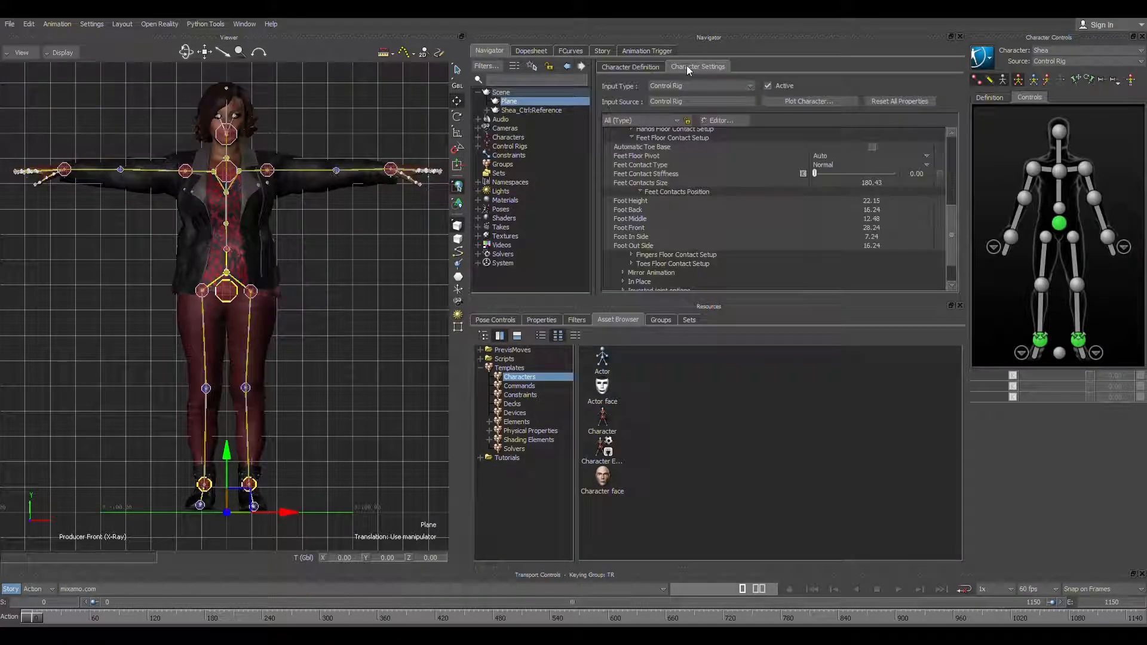
left_click(625, 68)
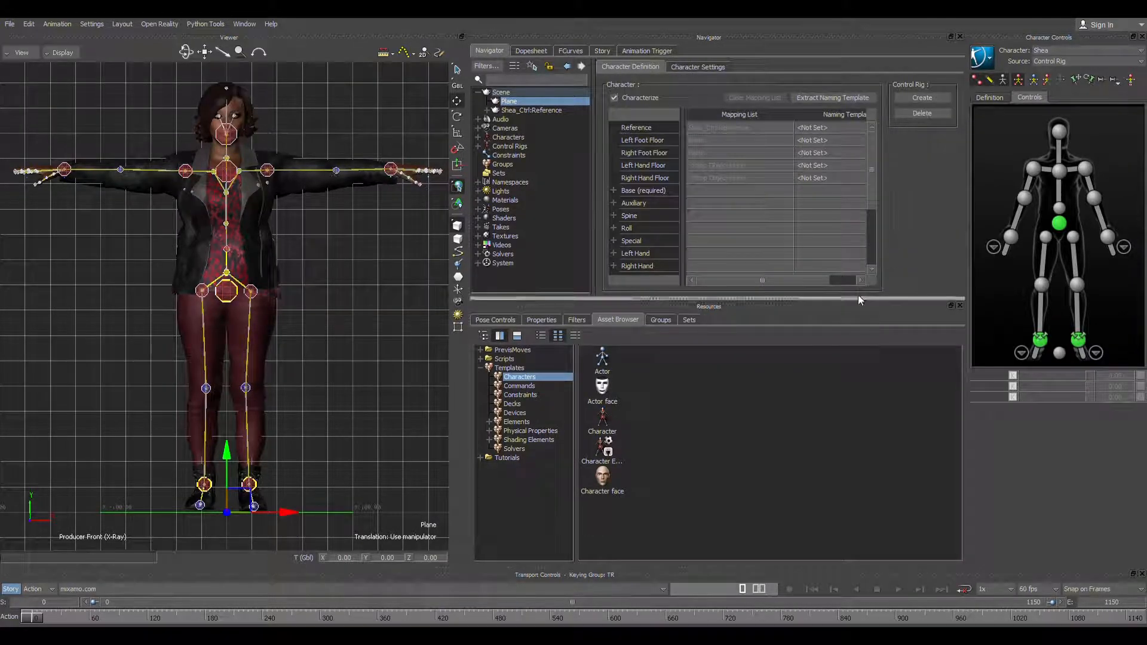
Step: Select the control rig's reference effector and examine its origin between the character's feet
left_click(1060, 353)
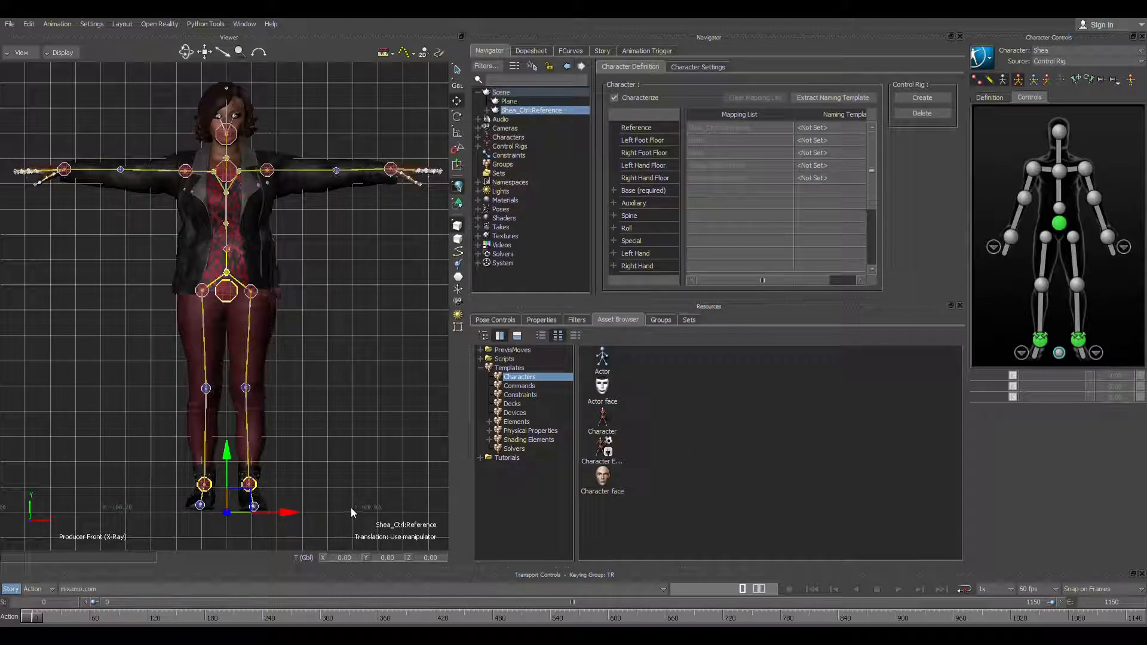
scroll(357, 487, "up", 5)
mouse_move(390, 468)
middle_mouse_down()
mouse_move(431, 236)
mouse_move(355, 317)
middle_mouse_up()
middle_click_drag(303, 432, 300, 284)
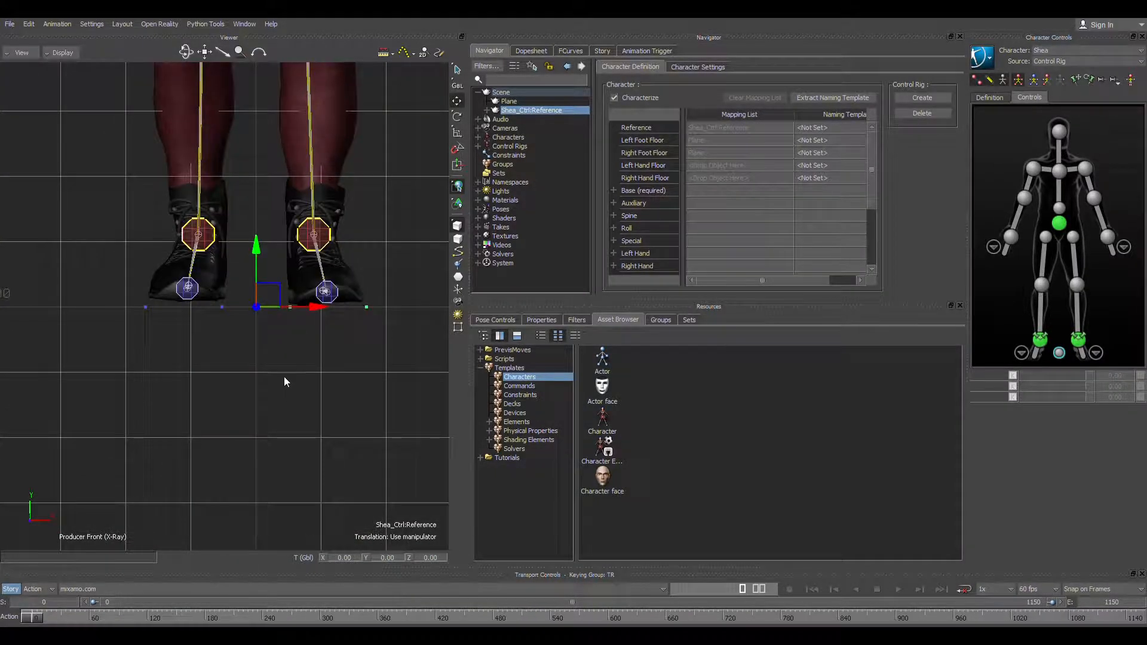
scroll(284, 380, "up", 6)
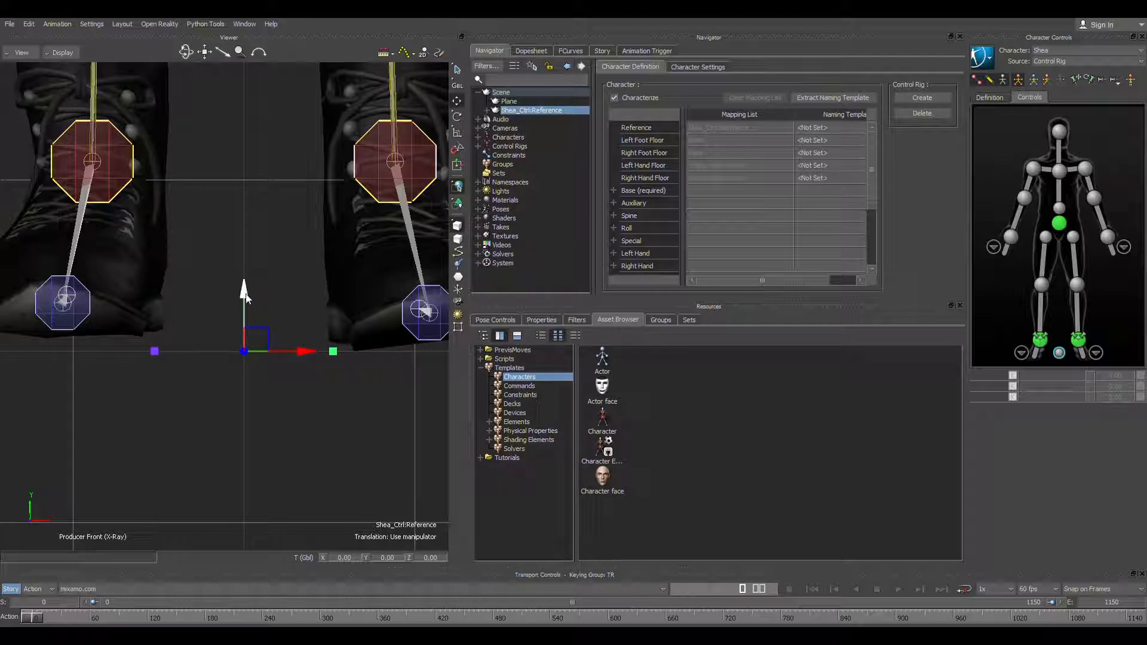
Step: Look through the Dopesheet and FCurves for the reference, and show the T Pose track's ghost skeleton in the Story timeline
left_click(530, 51)
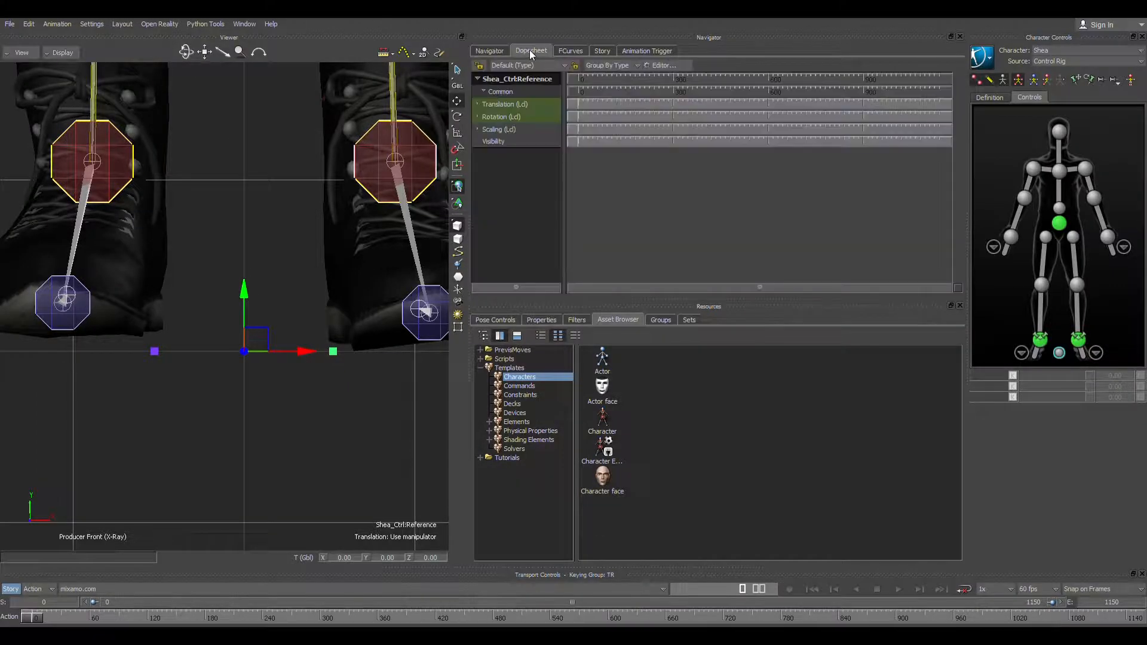
left_click(572, 50)
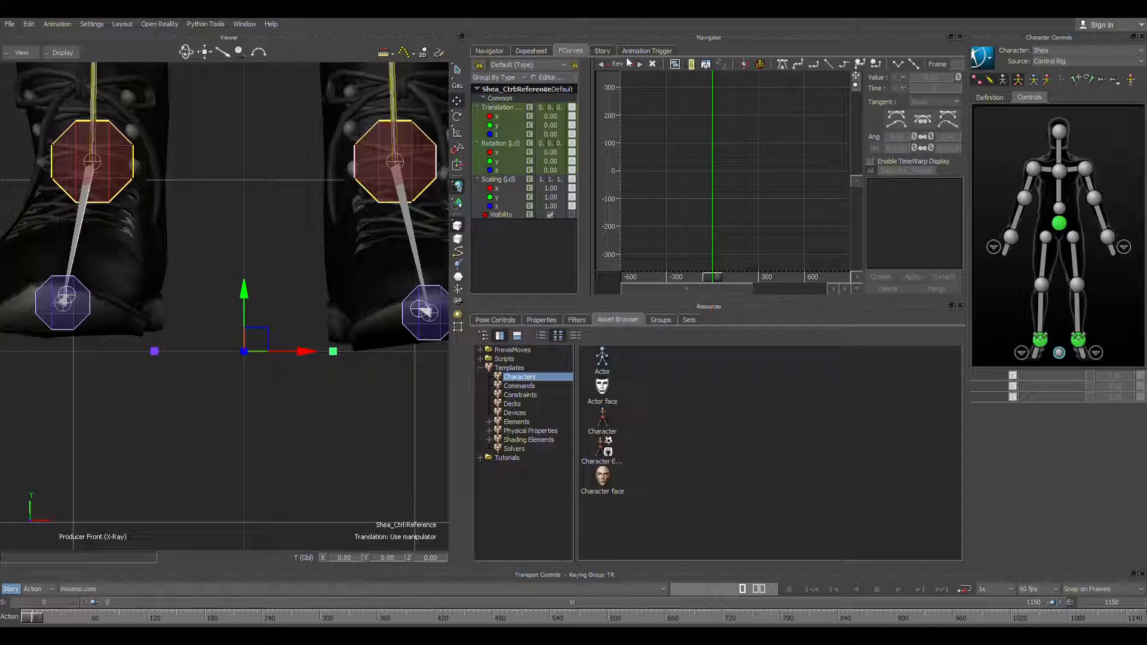
left_click(601, 50)
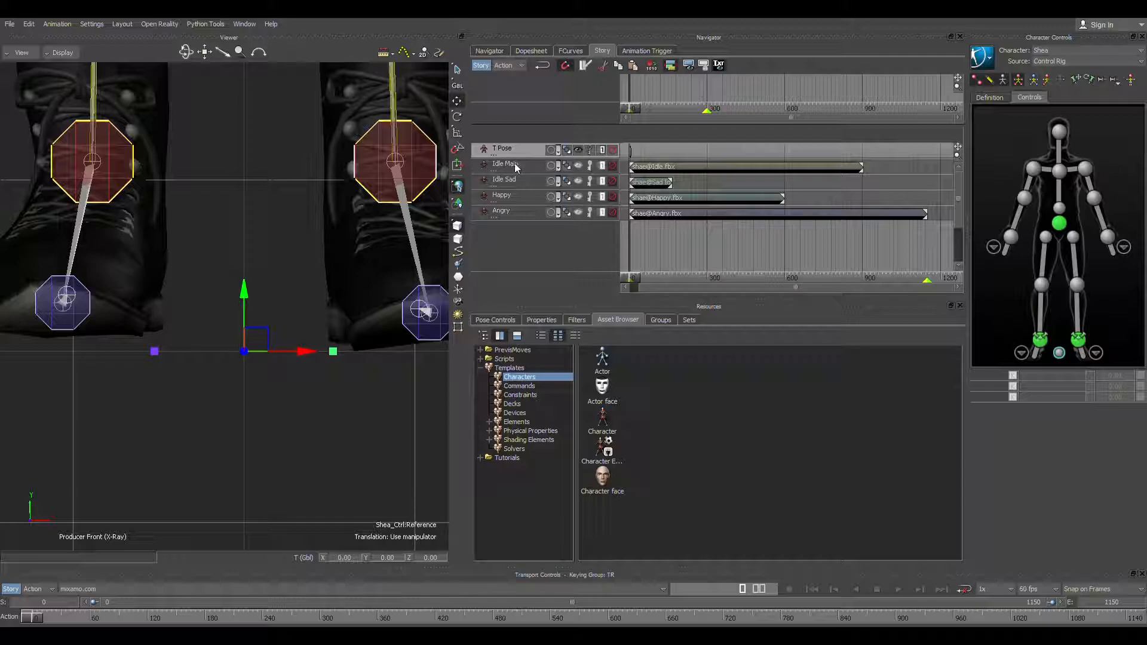
left_click(577, 151)
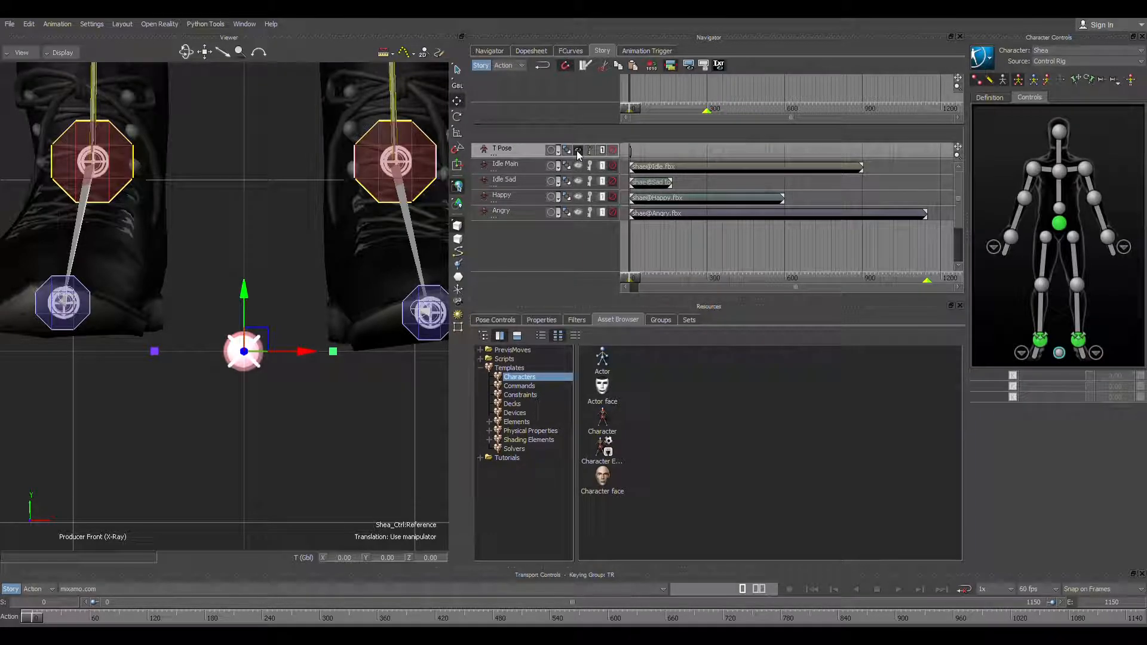
Step: Unmute the Idle Main, Idle Sad, Happy and Angry tracks in turn, and go back to only T Pose active
left_click(612, 167)
left_click(612, 182)
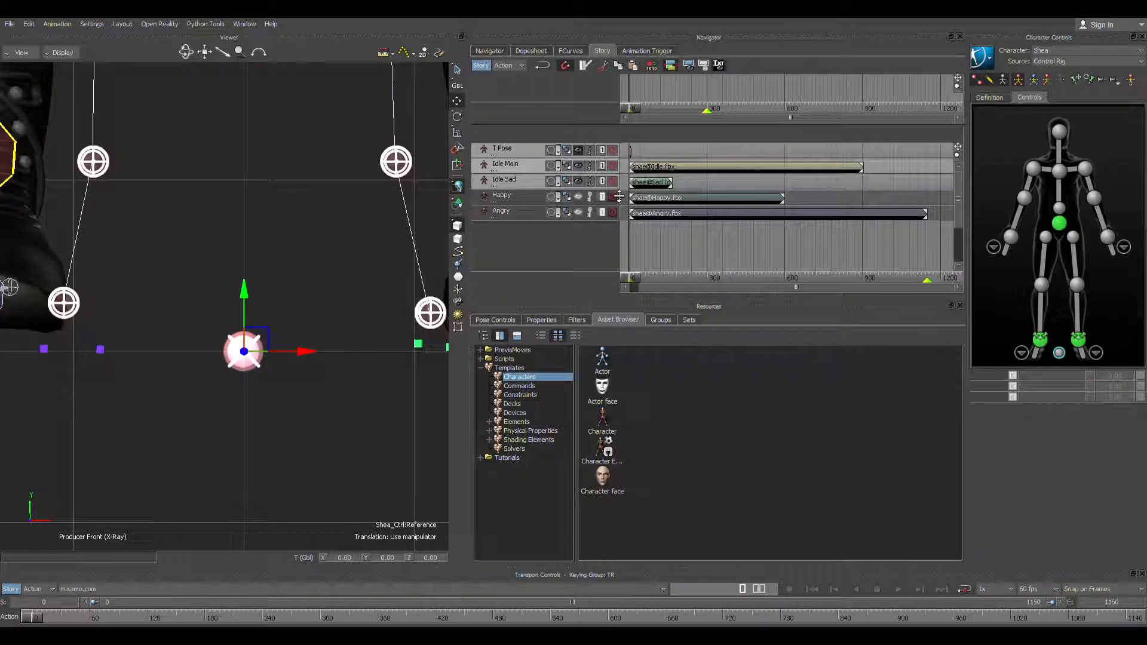
left_click(612, 197)
left_click(613, 213)
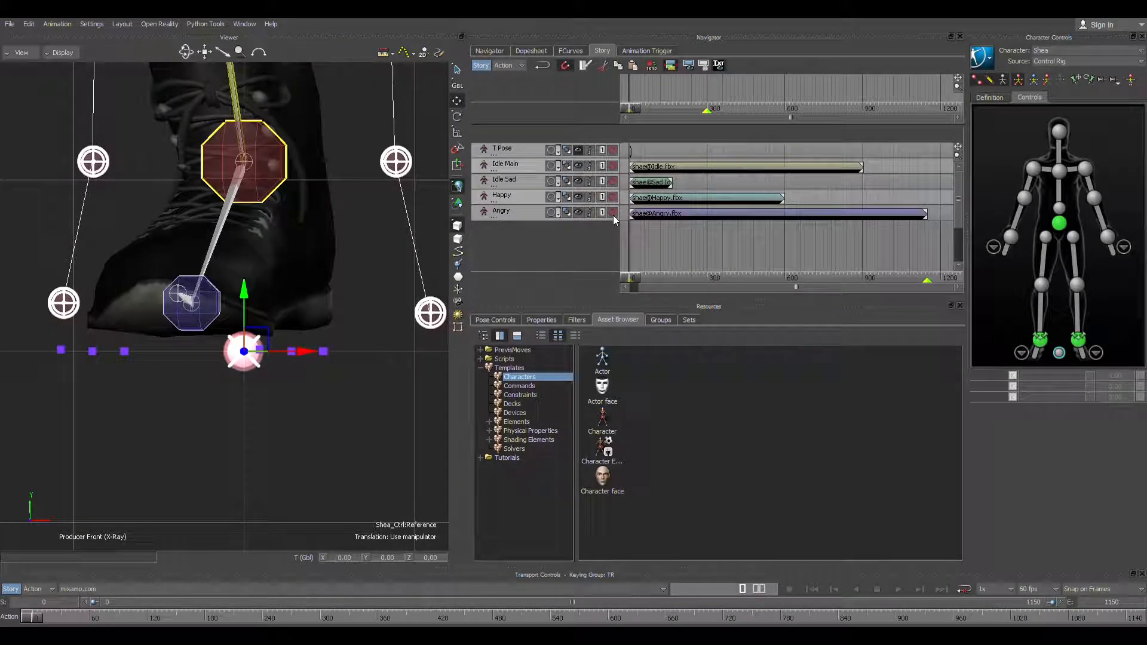
left_click(612, 213)
left_click(612, 197)
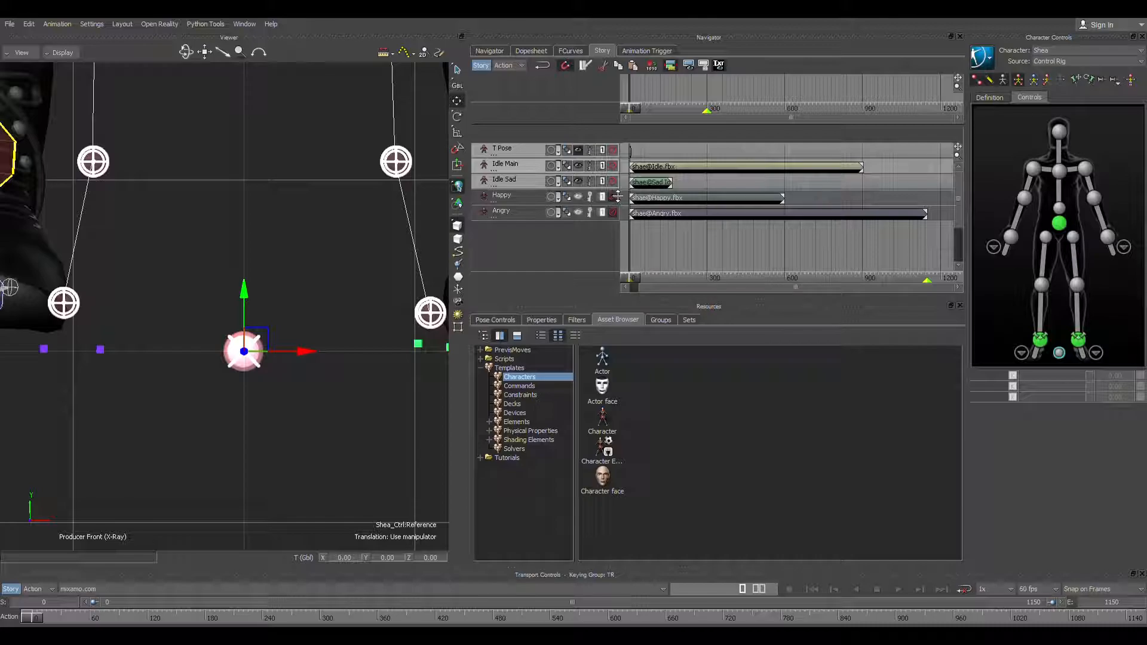
left_click(613, 182)
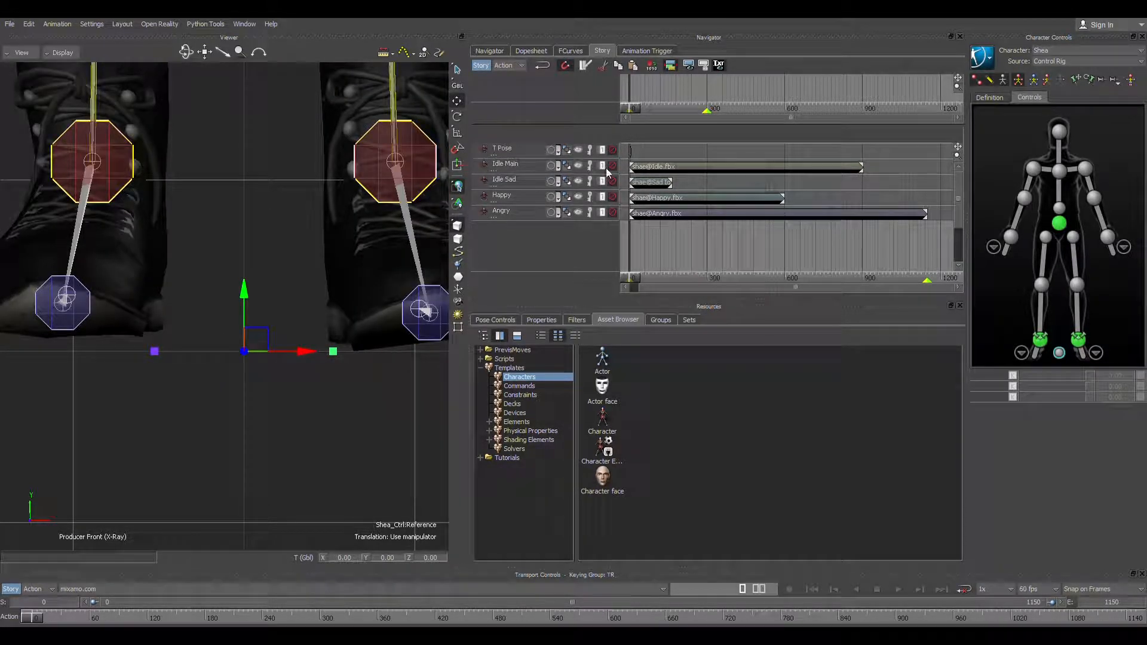
left_click(612, 150)
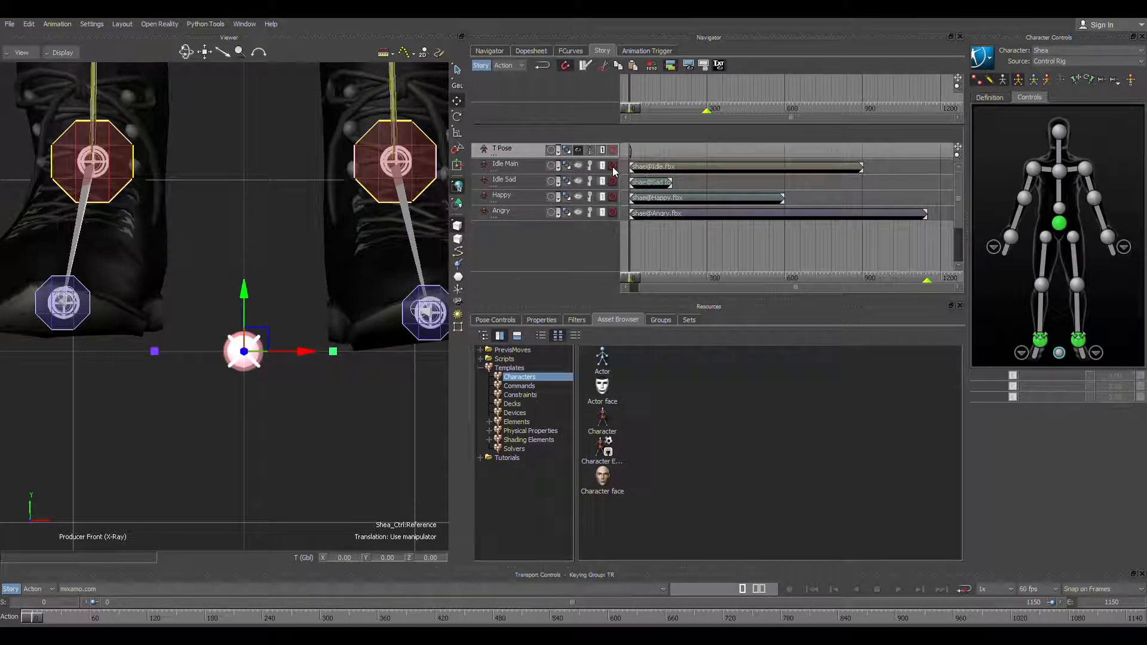
Step: Select the idle clip on the Idle Main track and unmute that track with the whole character in view
left_click_drag(262, 201, 263, 272, "shift")
left_click_drag(258, 182, 251, 300, "shift")
left_click_drag(252, 146, 250, 299, "shift")
left_click_drag(245, 156, 250, 257, "shift")
left_click_drag(247, 179, 251, 428, "shift")
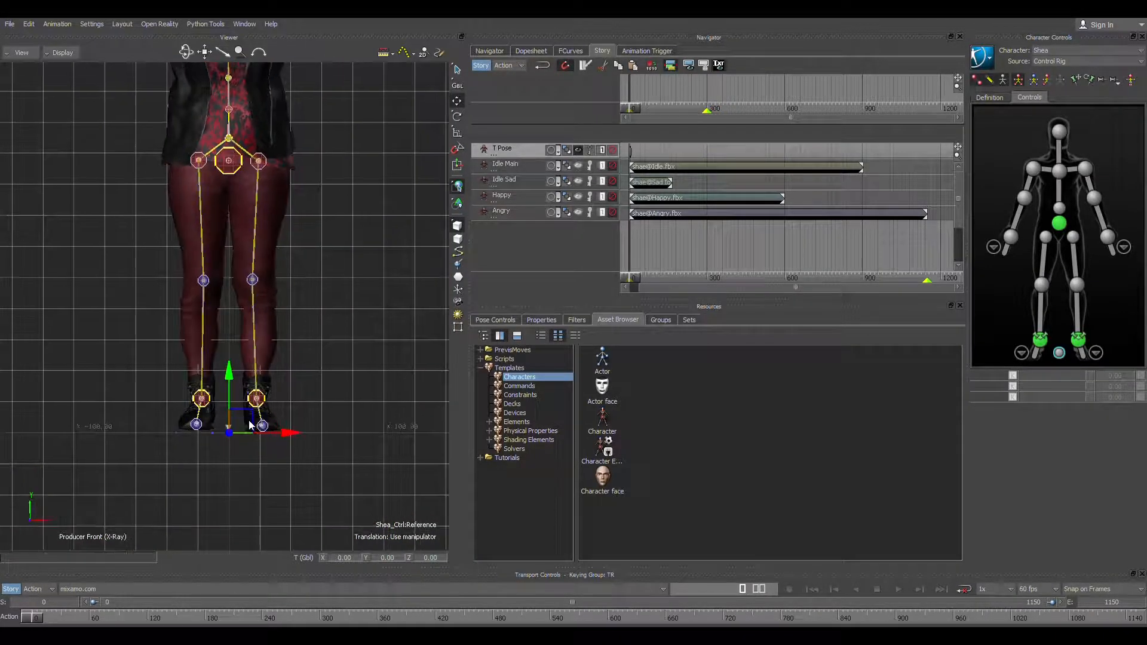
left_click_drag(327, 233, 337, 325, "shift")
left_click_drag(350, 284, 350, 294, "shift")
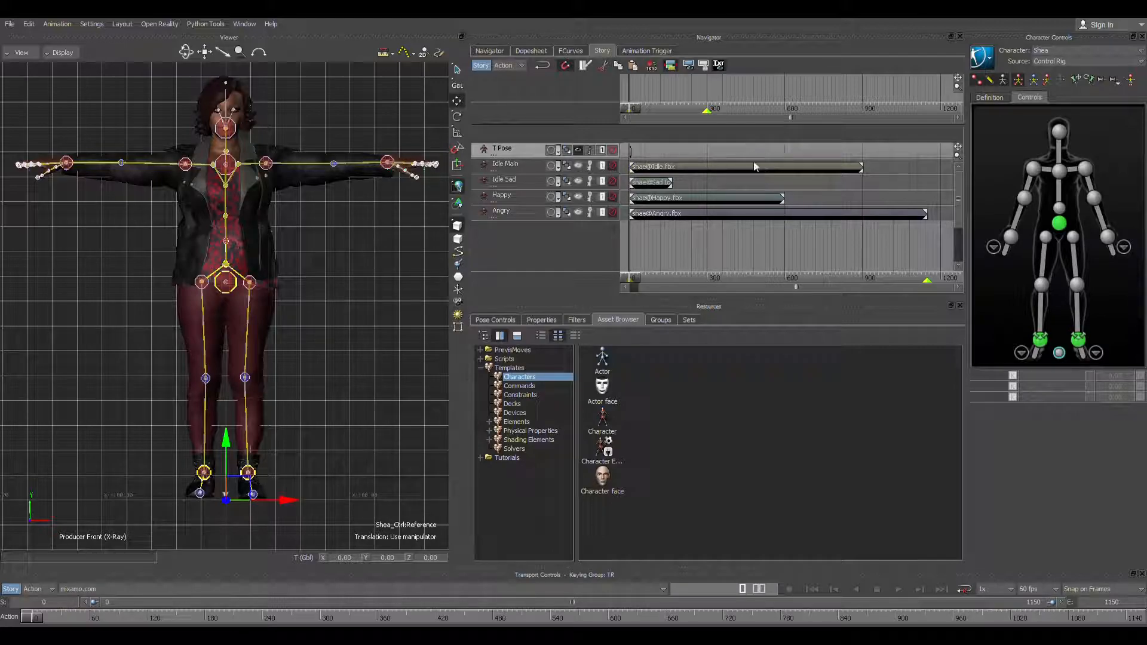
left_click(694, 166)
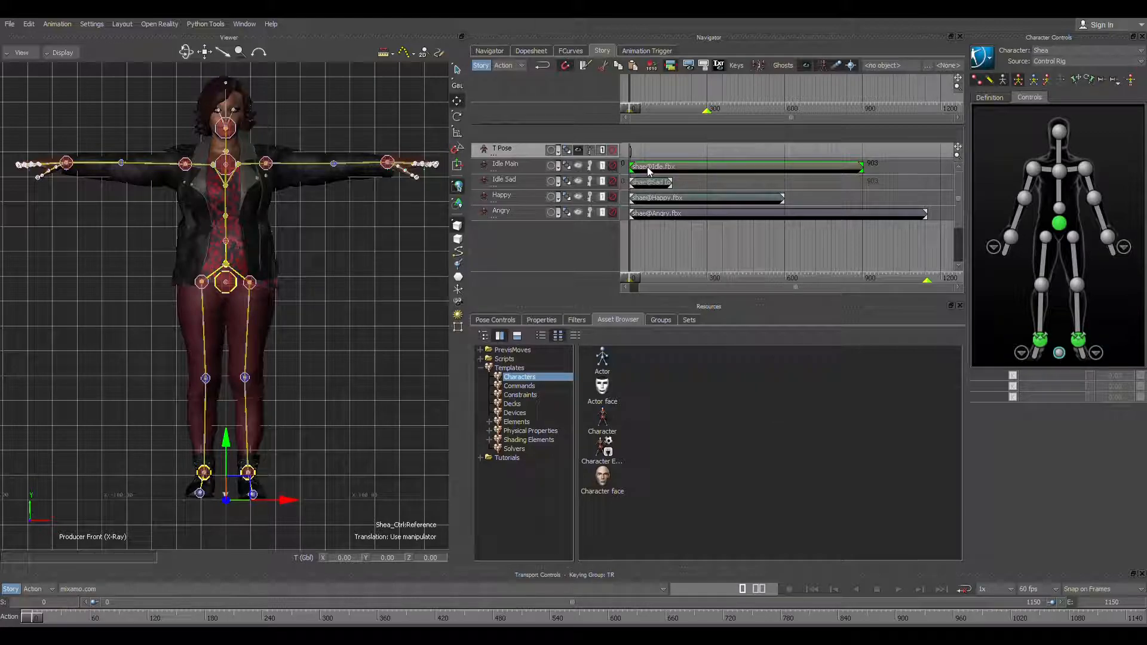
left_click(612, 166)
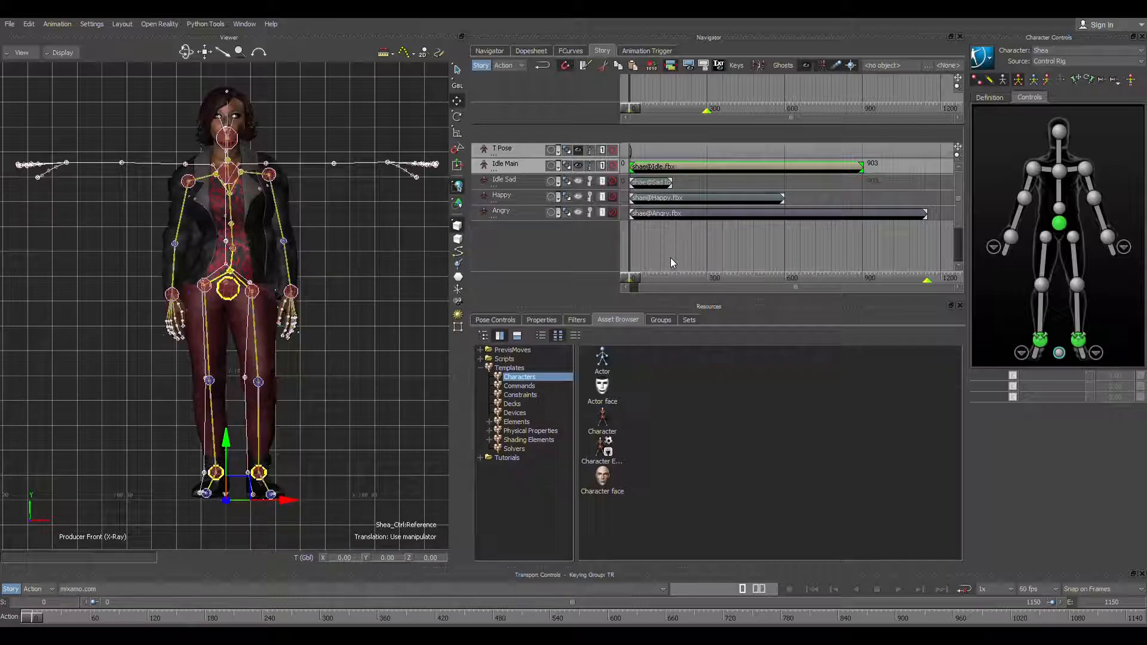
Step: Turn on loop playback, play the idle animation past the end of its clip and stop it
mouse_move(639, 292)
left_mouse_down()
mouse_move(678, 278)
mouse_move(865, 285)
mouse_move(630, 284)
left_mouse_up()
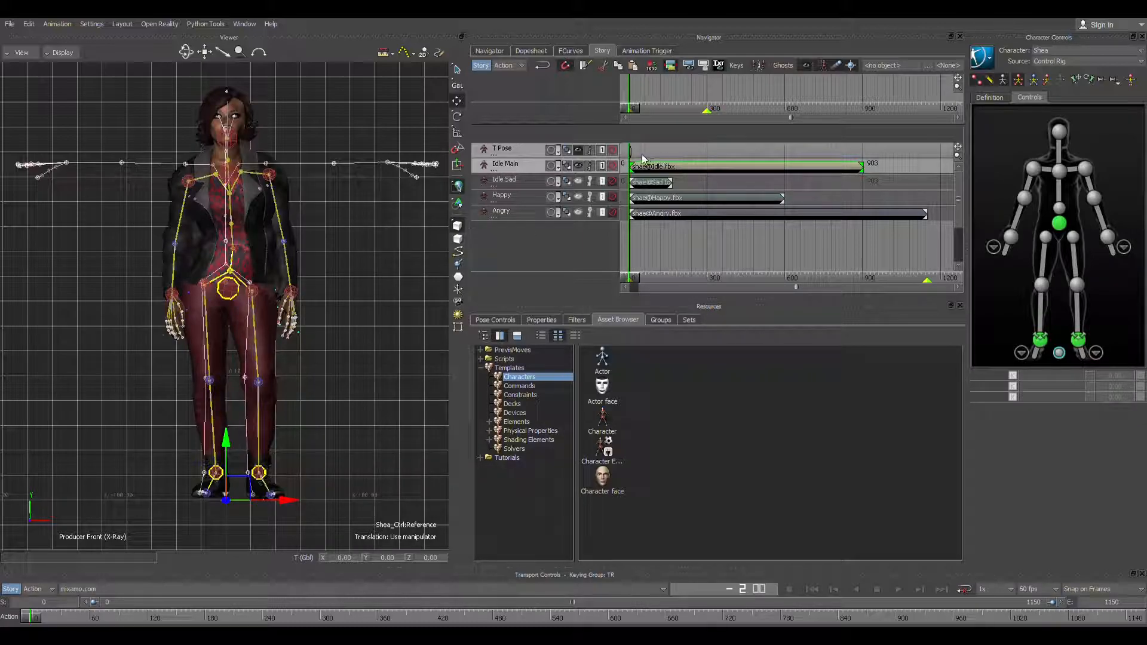
left_click(964, 589)
left_click(898, 590)
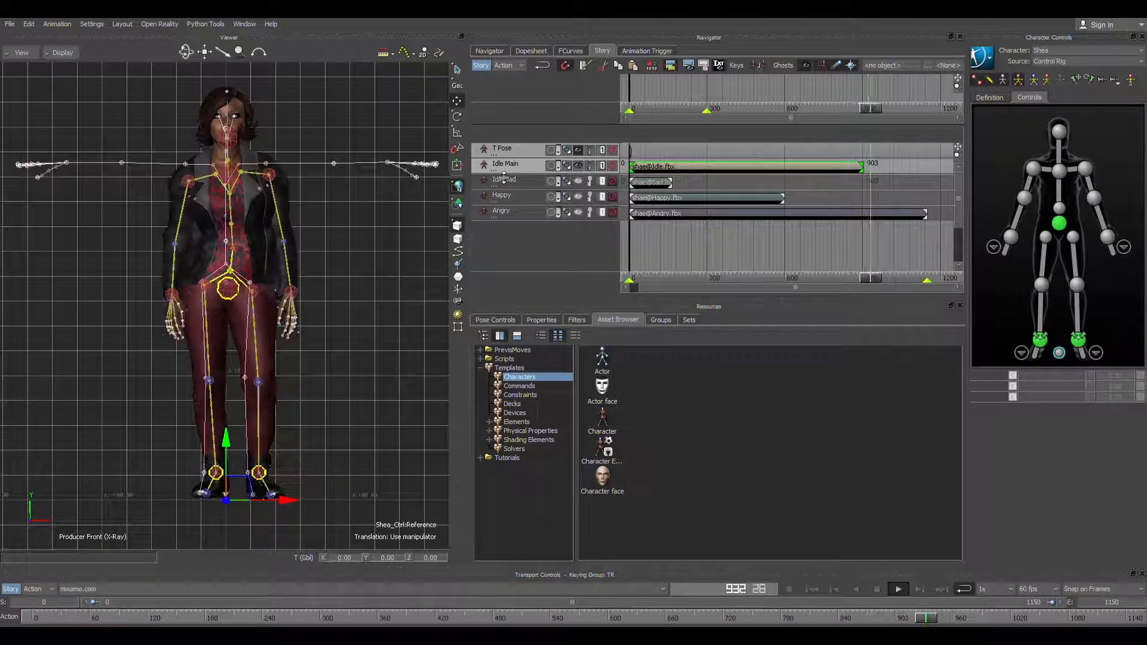
left_click(878, 591)
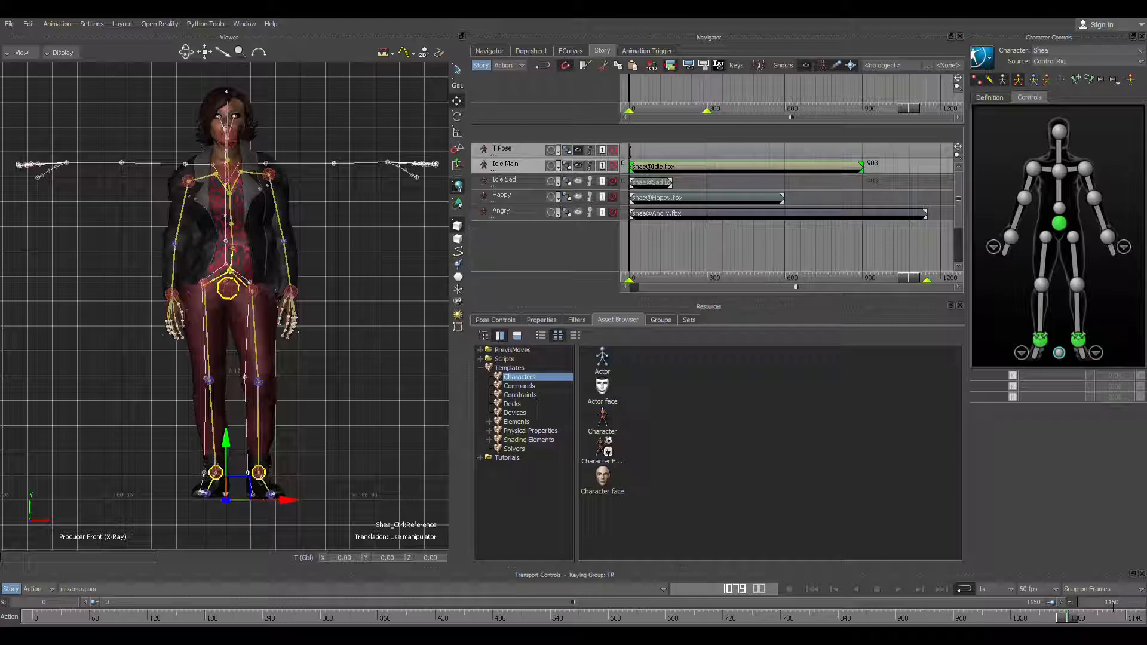
Step: Set the timeline end to frame 903 and play the idle loop across the clip's end
type("903")
key("Return")
left_click_drag(861, 279, 819, 279)
left_click(895, 591)
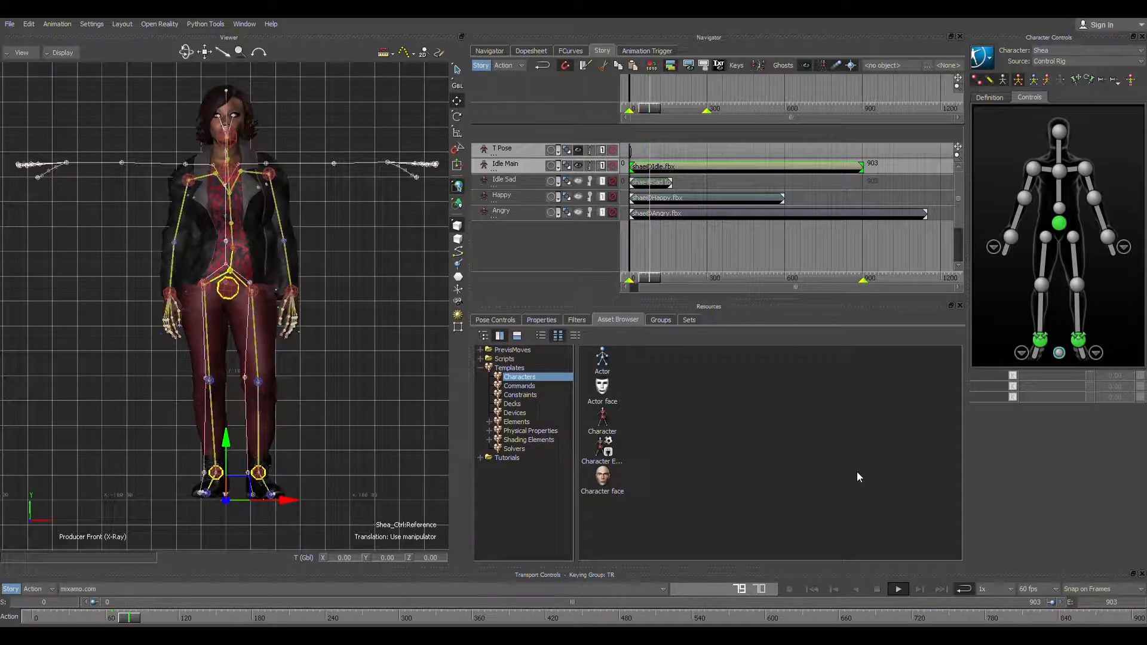
left_click(877, 590)
Step: Return to the first frame, step one frame forward and back, and jump to end frame 903
left_click(627, 280)
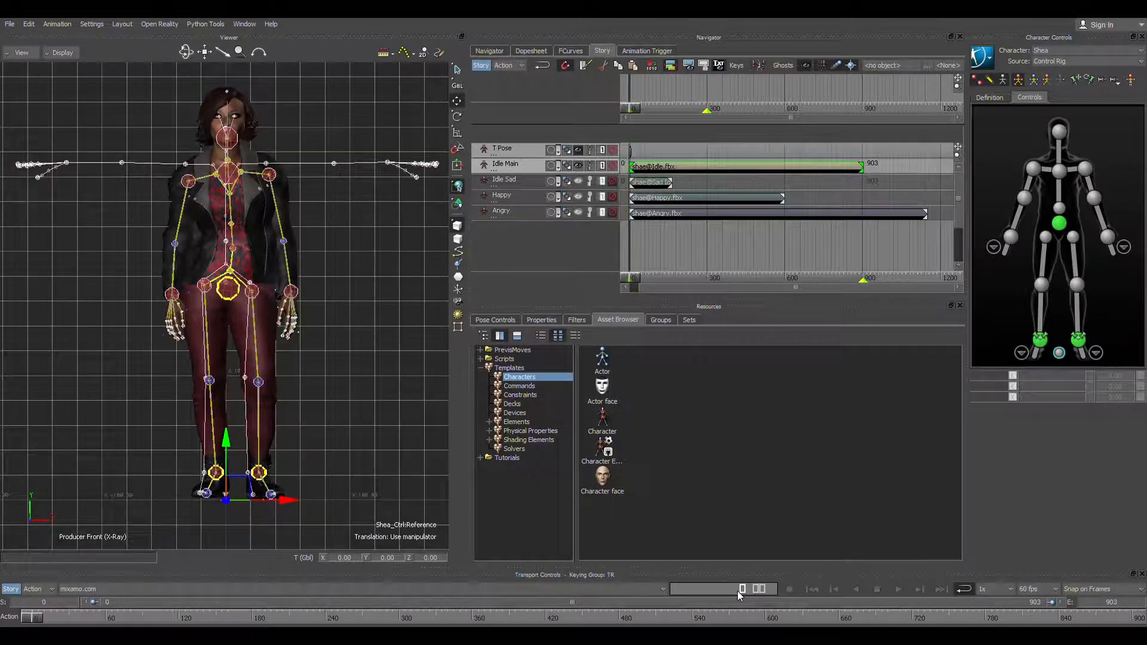
left_click(919, 590)
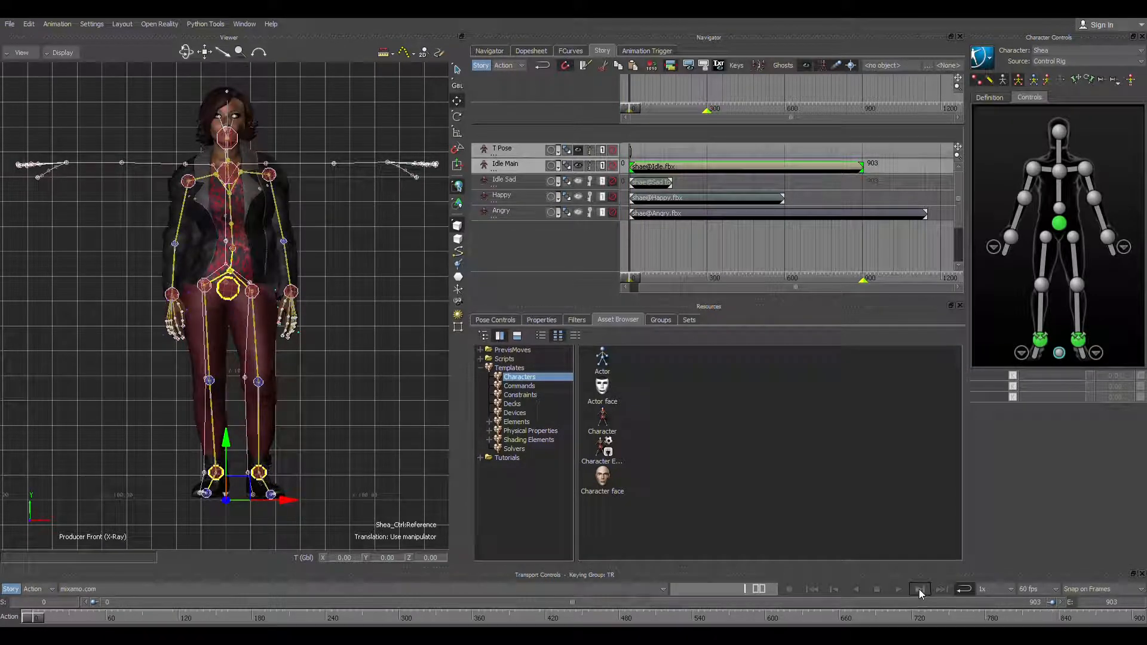
left_click(839, 592)
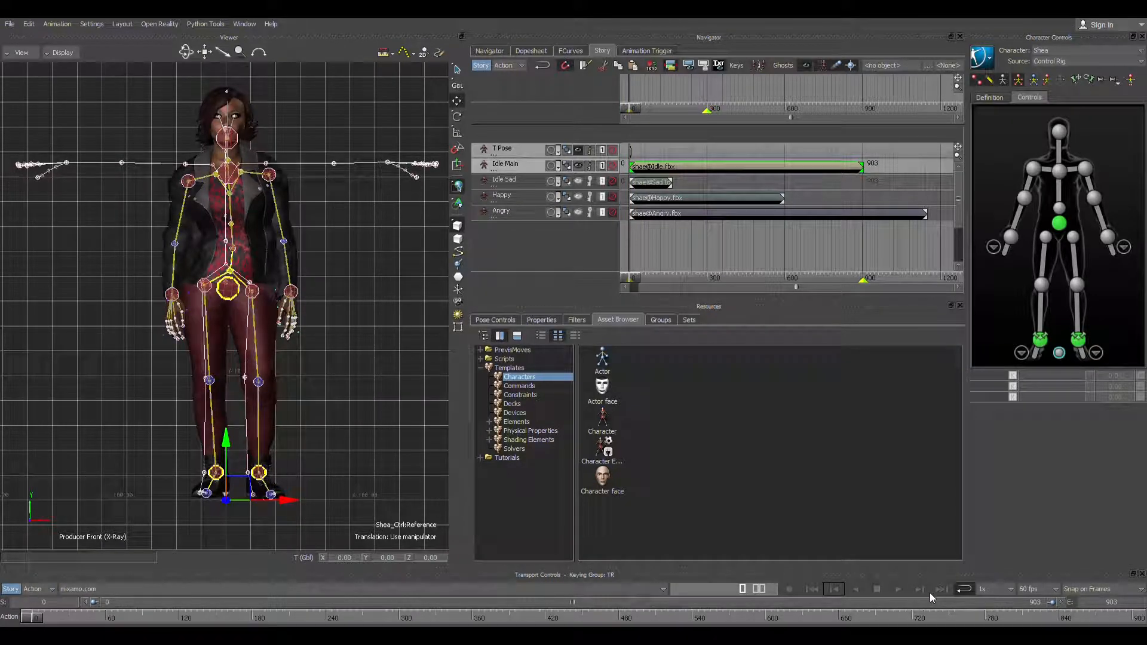
left_click(941, 589)
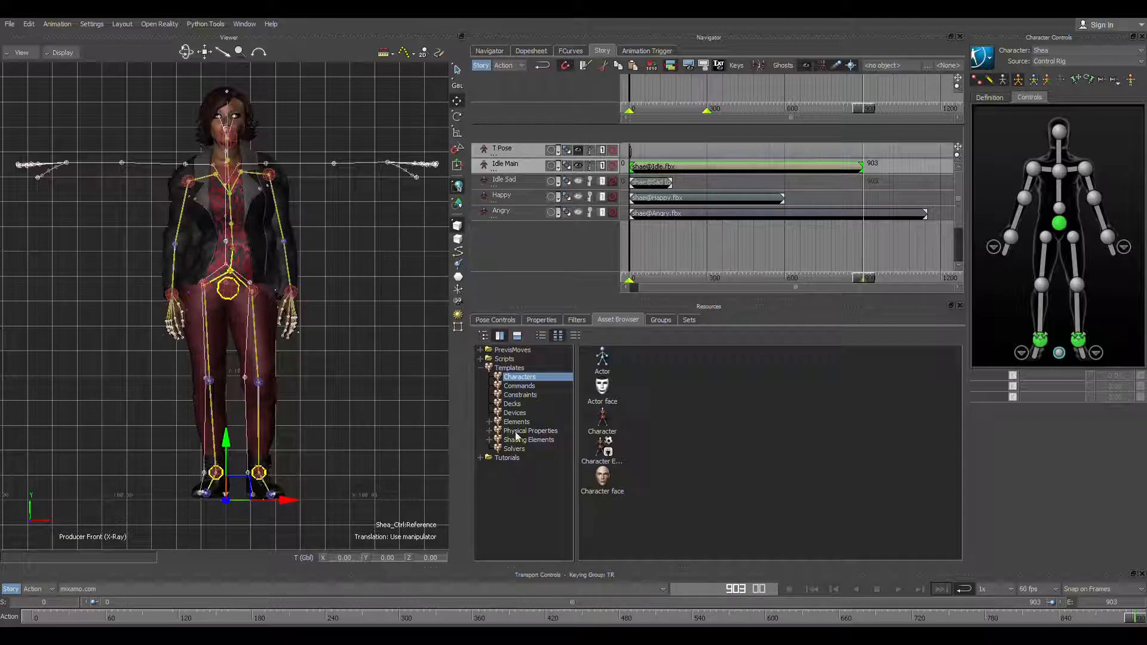
Step: Check the start and end of the idle animation, finishing on its first frame
left_click(812, 589)
left_click(938, 589)
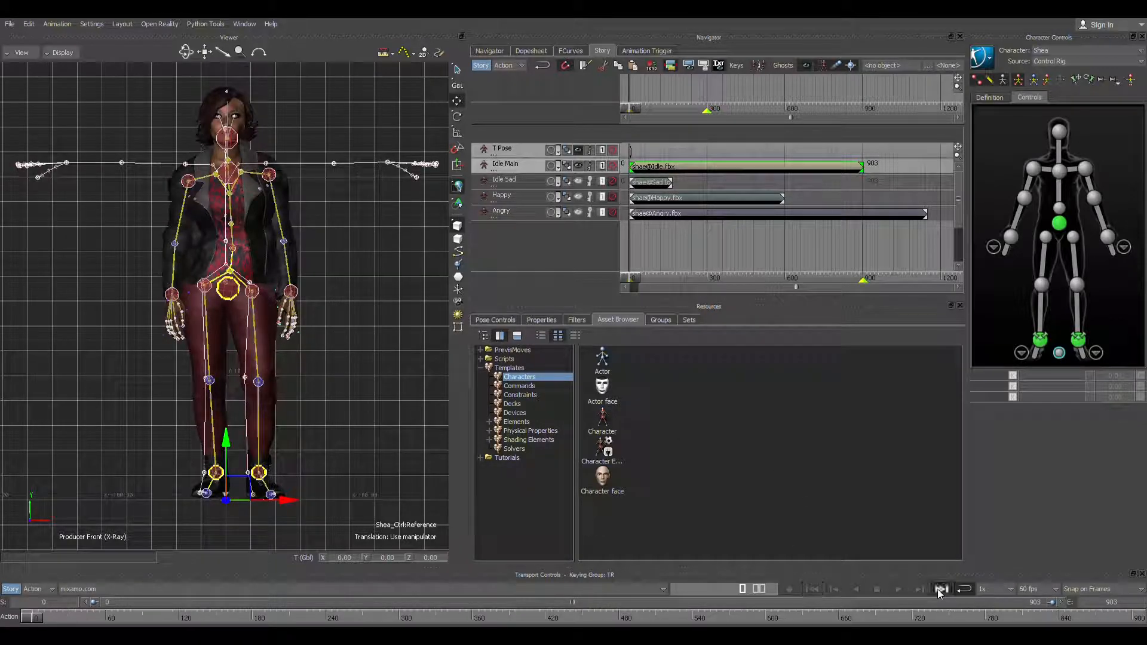
left_click(819, 590)
Step: Unmute the Angry track and leave the Idle Main, Idle Sad and Happy tracks muted
left_click(613, 181)
left_click(613, 198)
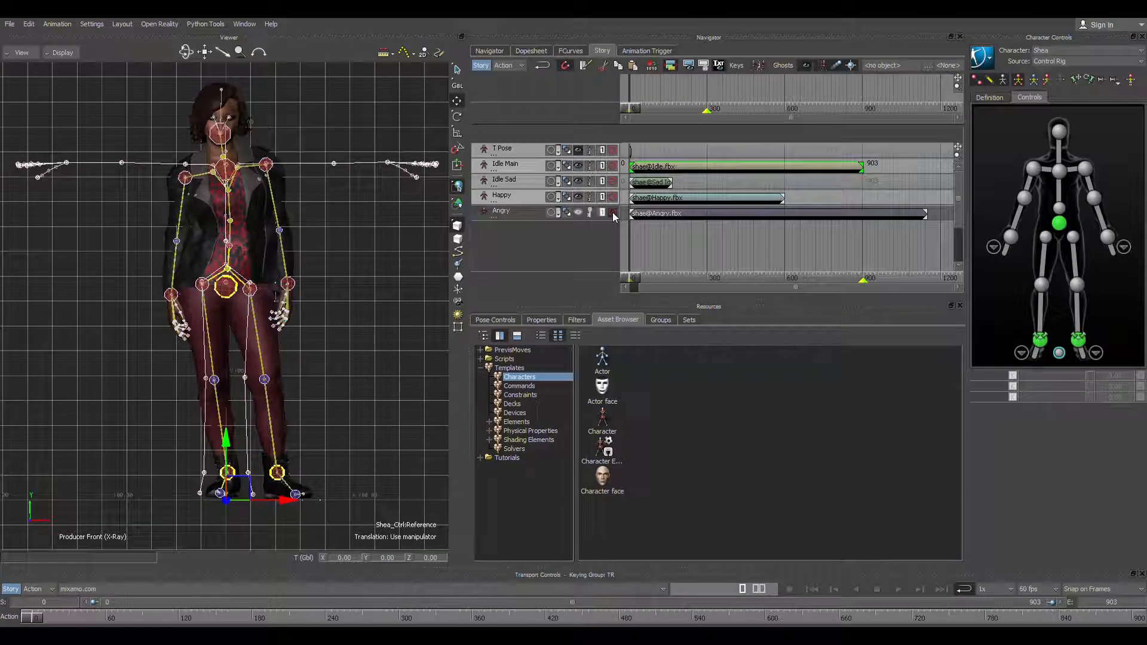
left_click(613, 212)
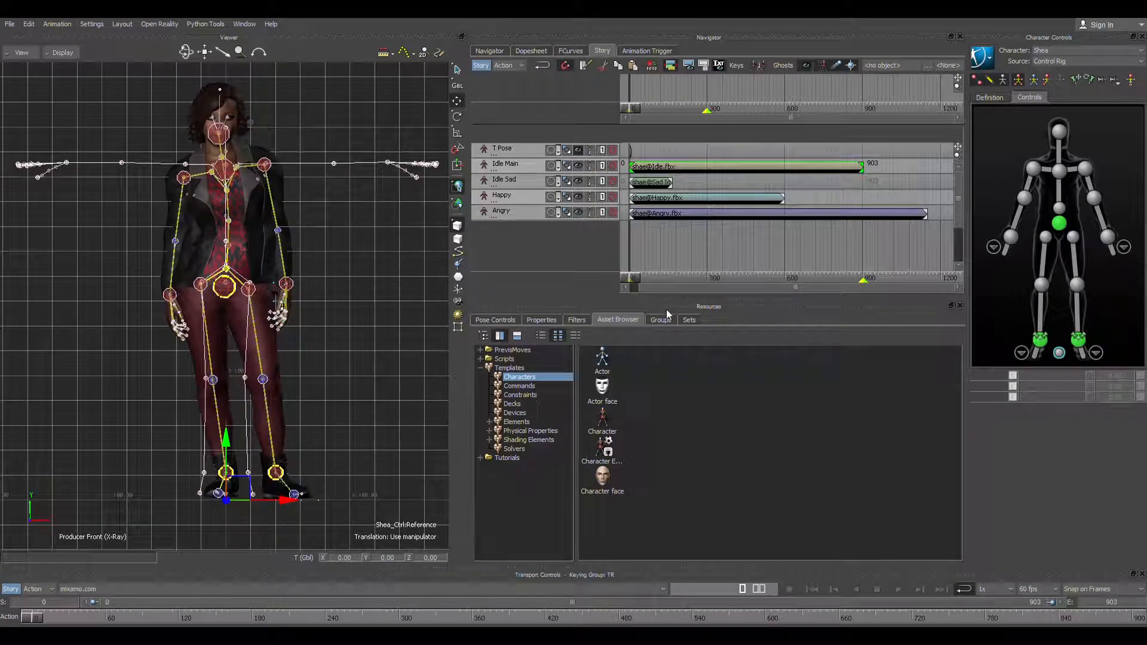
left_click(613, 197)
left_click(612, 167)
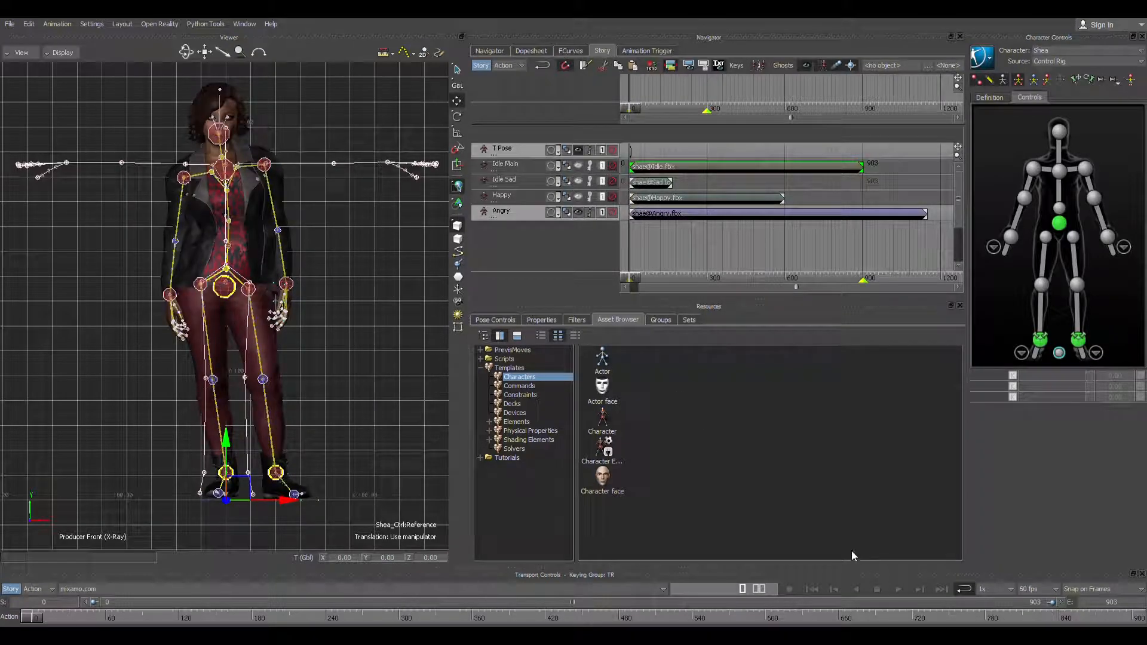
Step: Play the angry animation, turn off the X-Ray display so only the character model shows, and stop playback
left_click(895, 590)
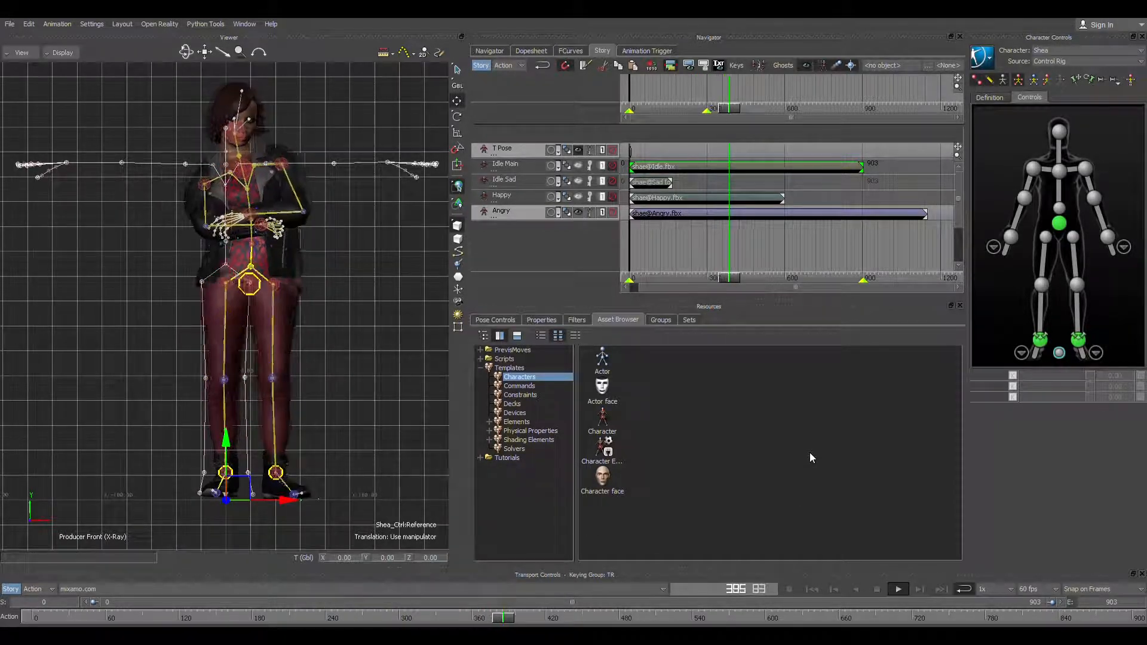
left_click(62, 52)
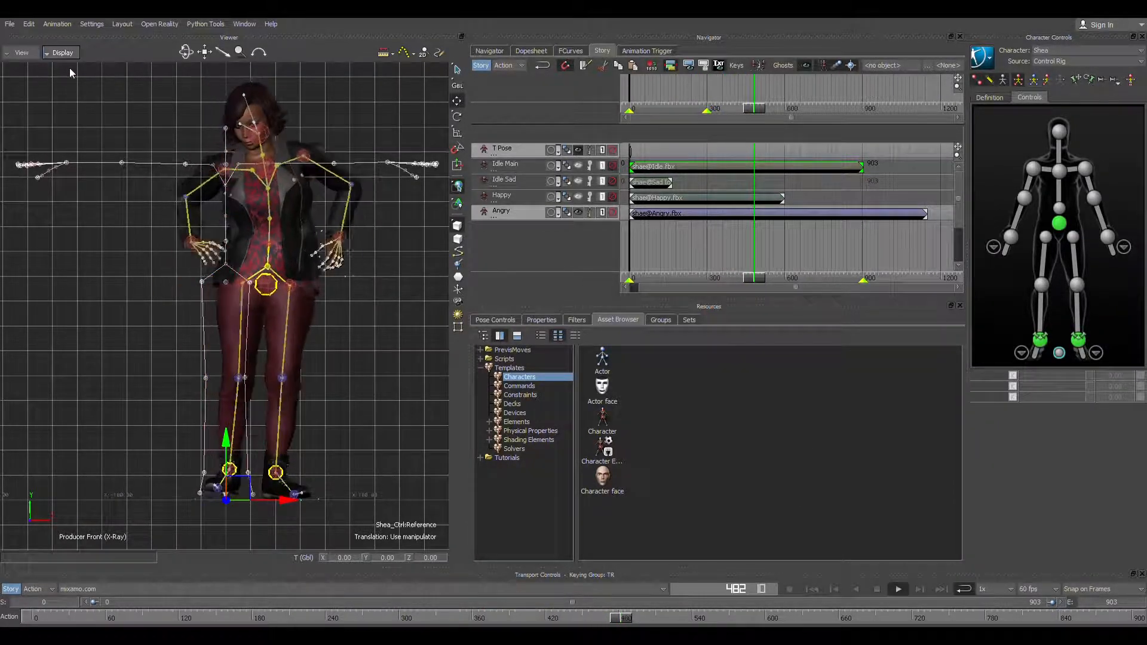
left_click(70, 68)
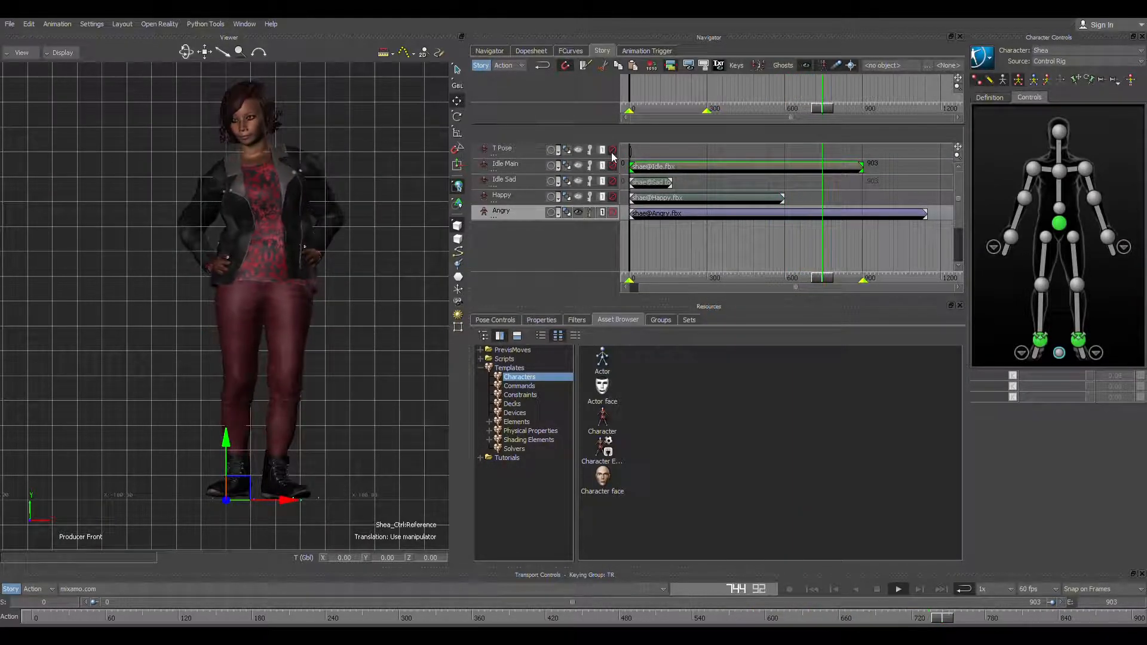
left_click(876, 589)
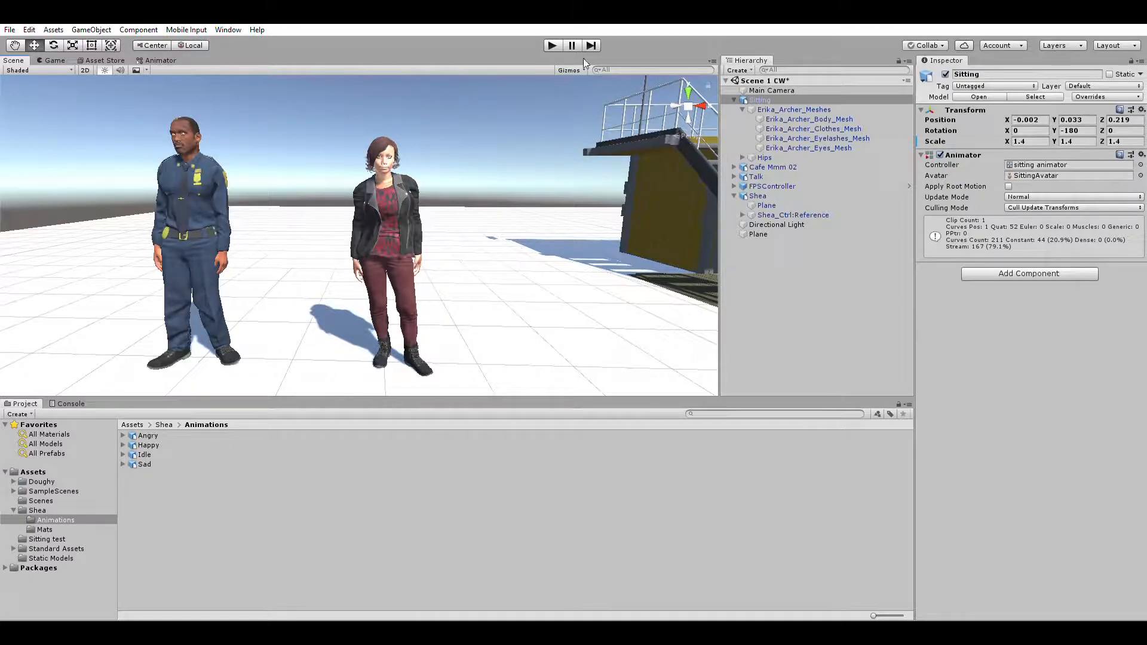
Step: In Unity, run the café scene and walk around the officer and Shea to view their animations
left_click(552, 45)
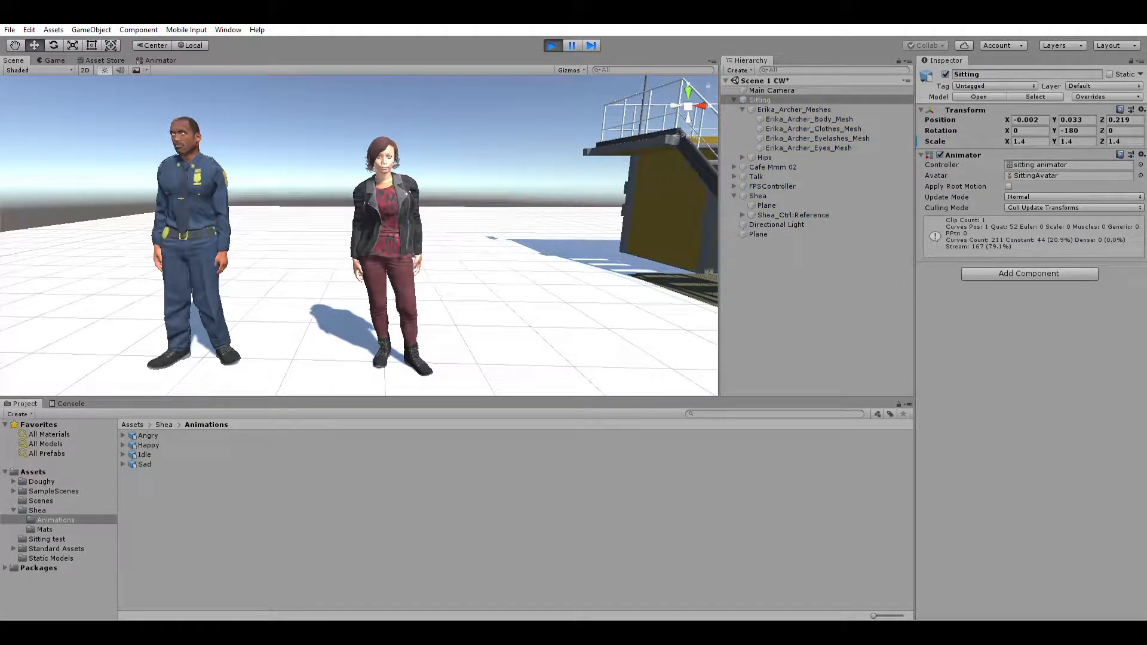
key("w")
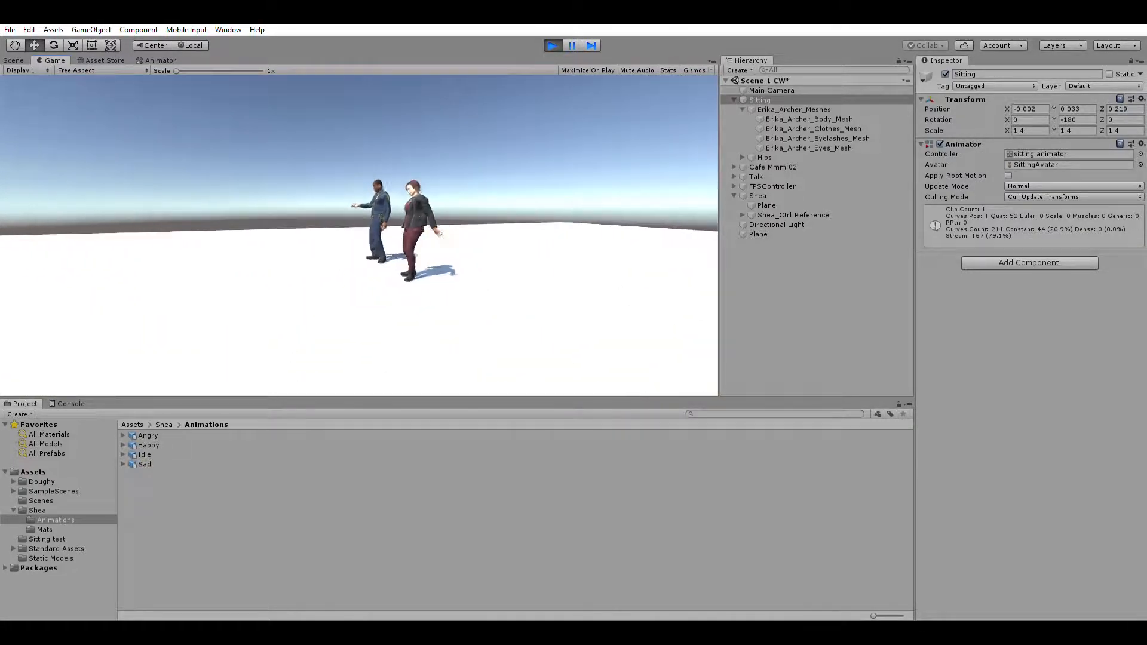
key("s")
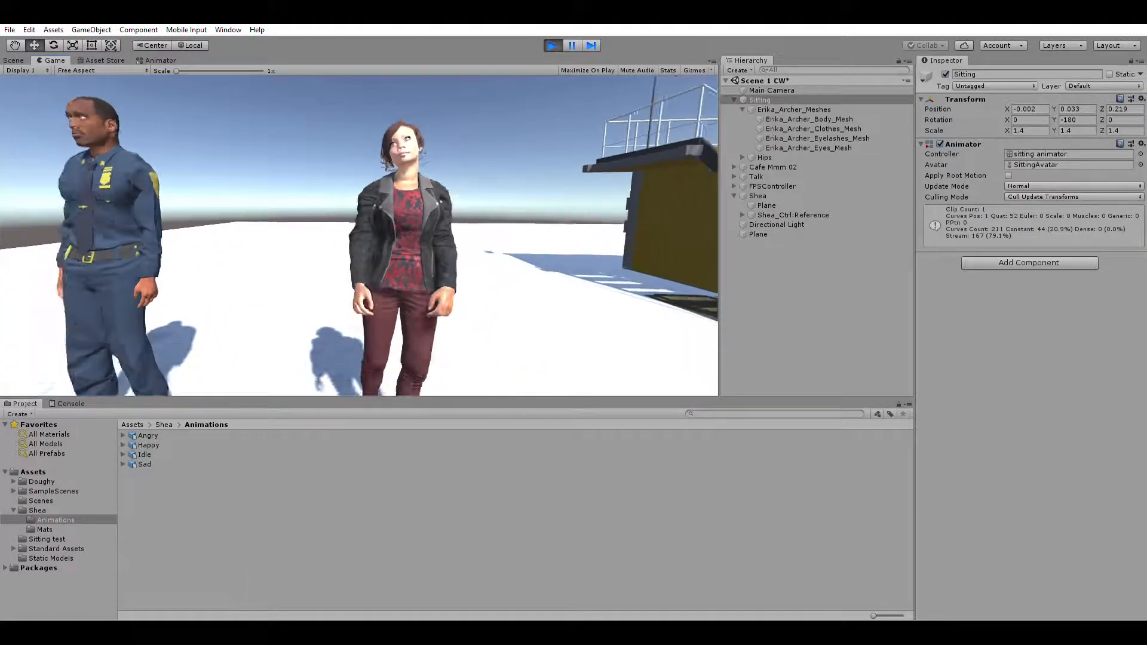
key("w")
key("a")
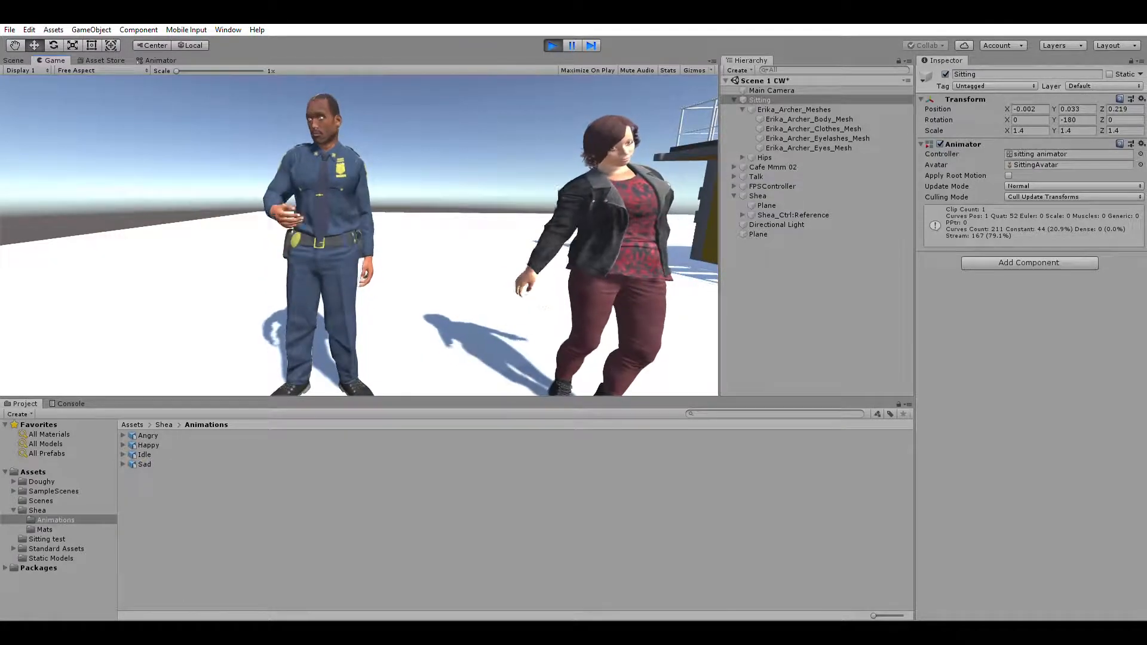
Step: Walk over to the seated archer in front of the café and stop running the scene
key("w")
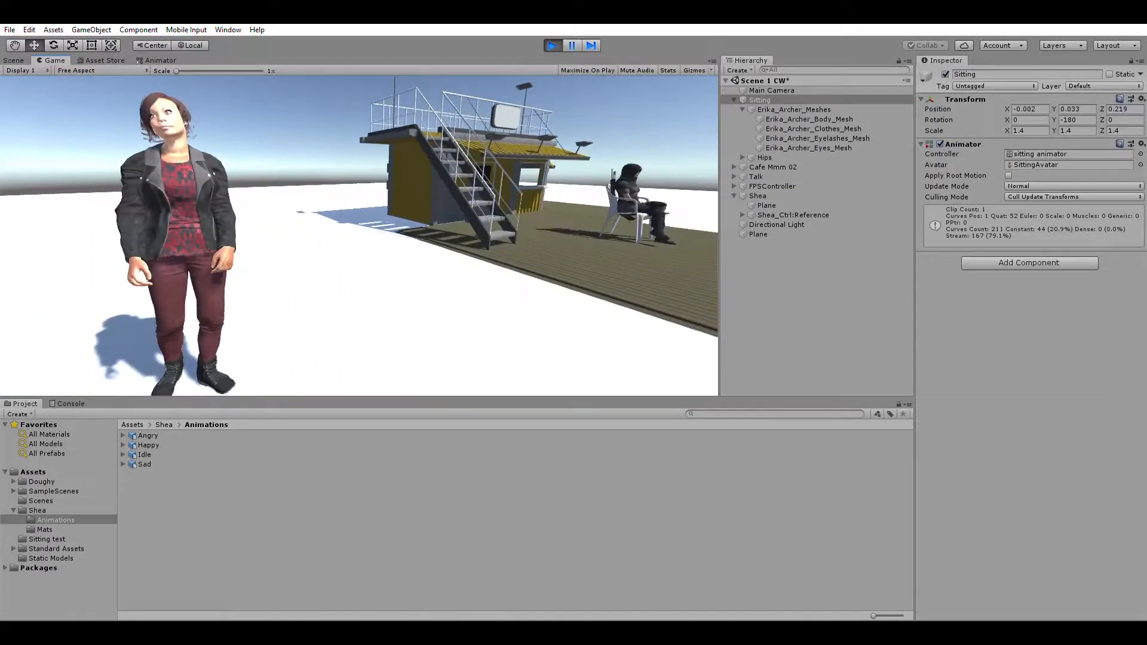
key("w")
key("d")
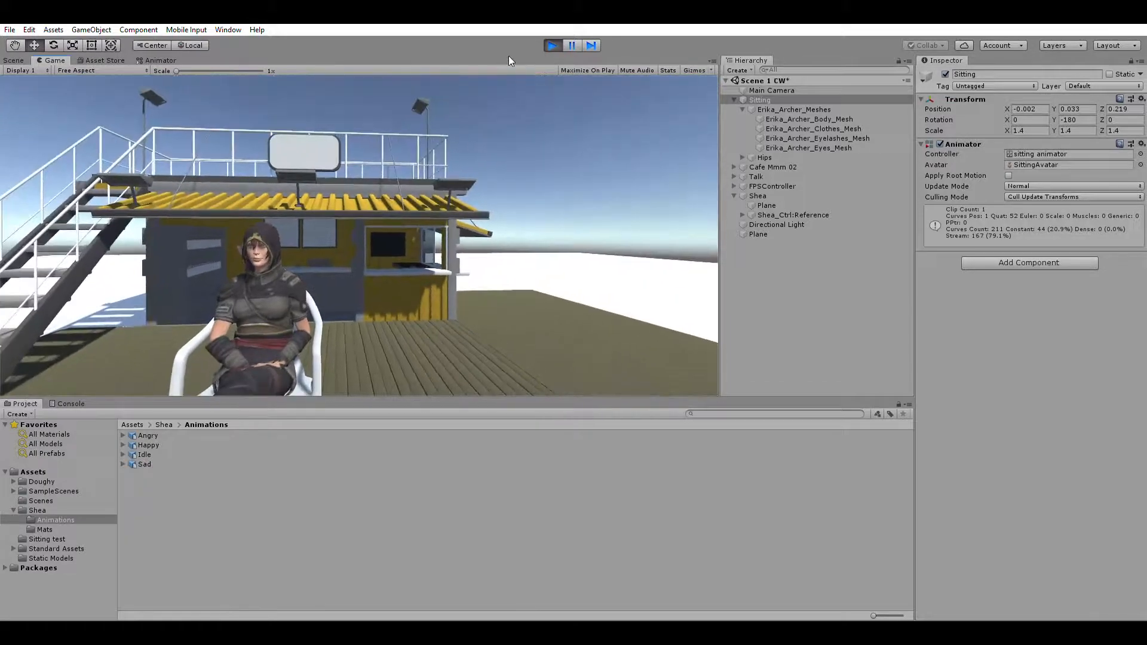
left_click(552, 45)
Step: Select the seated archer's clothes mesh in the scene and show the contents of the Sitting test folder
key("w")
right_click_drag(469, 274, 420, 244)
key("d")
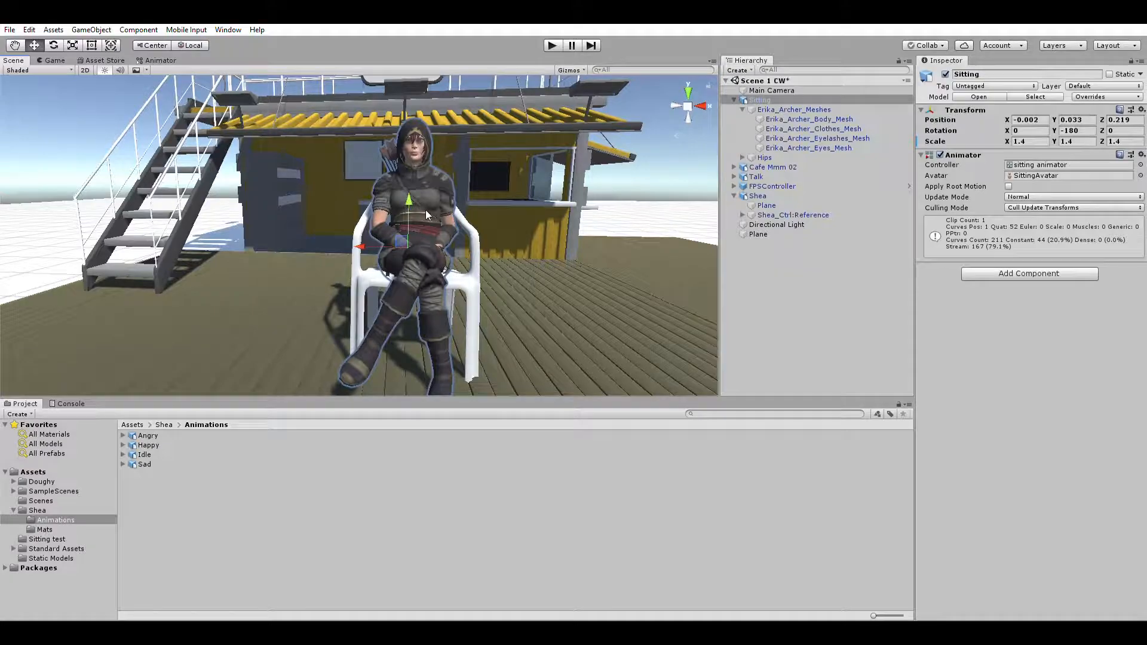
left_click(427, 210)
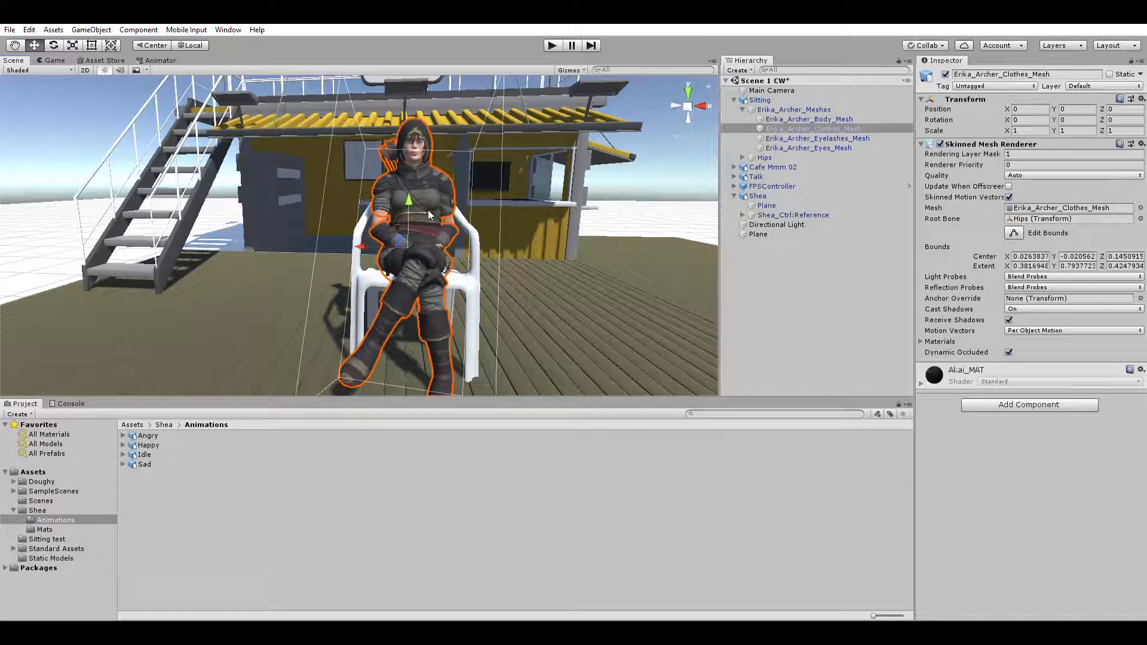
left_click(43, 539)
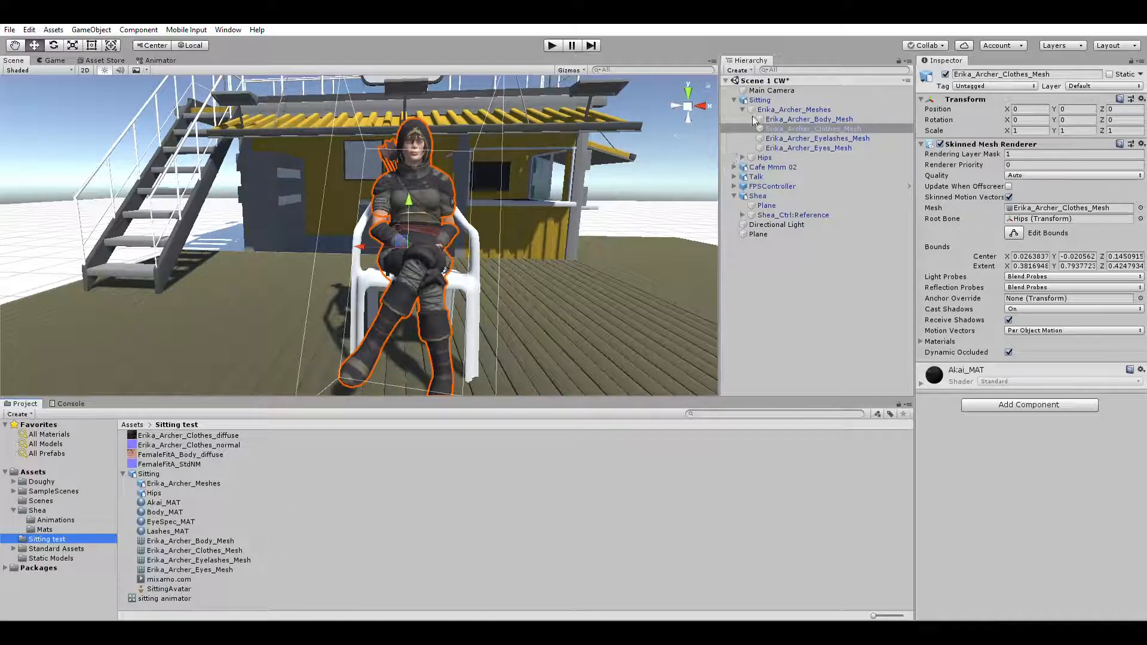
Step: Assign the sitting animator controller to the Sitting object's Animator and open that controller for editing
left_click(756, 97)
left_click(758, 99)
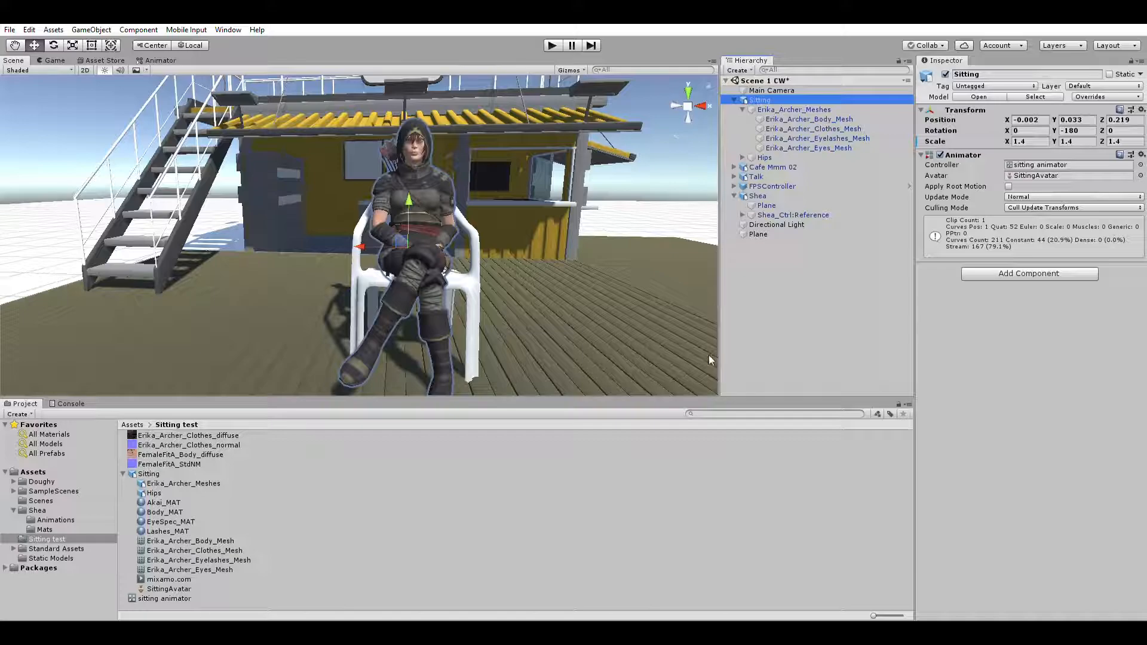
left_click_drag(164, 598, 1040, 156)
double_click(1039, 165)
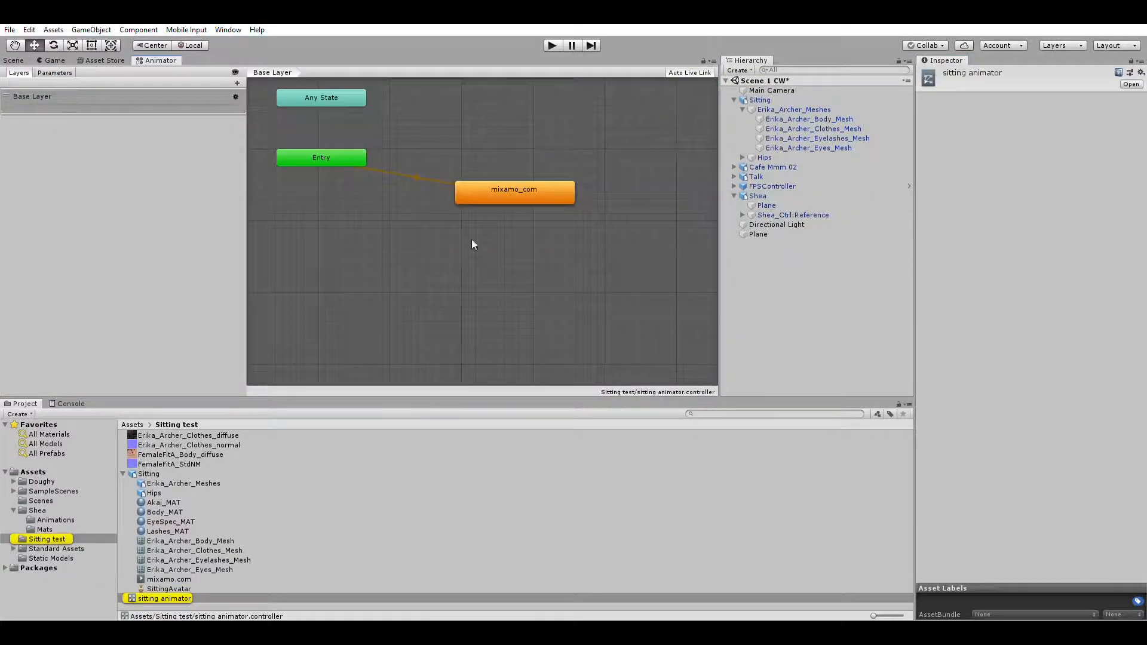
Step: Delete the mixamo_com state and add the Sitting model's mixamo.com clip as the default state
left_click(507, 184)
key("Delete")
left_click_drag(167, 576, 427, 177)
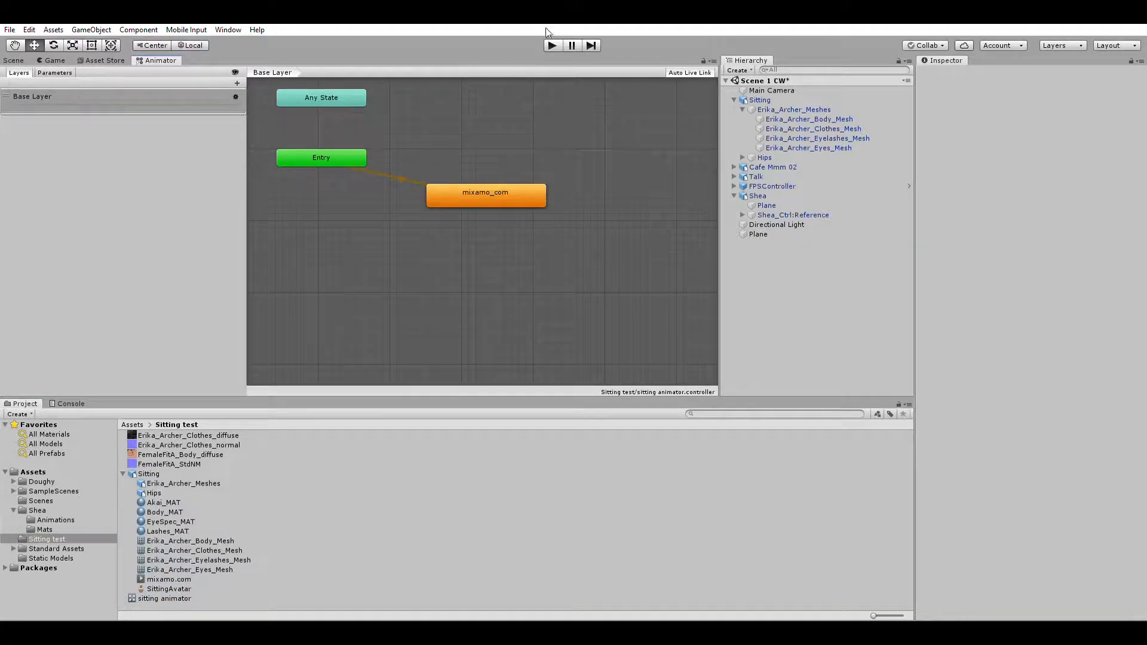
Step: Run the scene and walk around the seated archer to examine the sitting animation from several sides
left_click(553, 44)
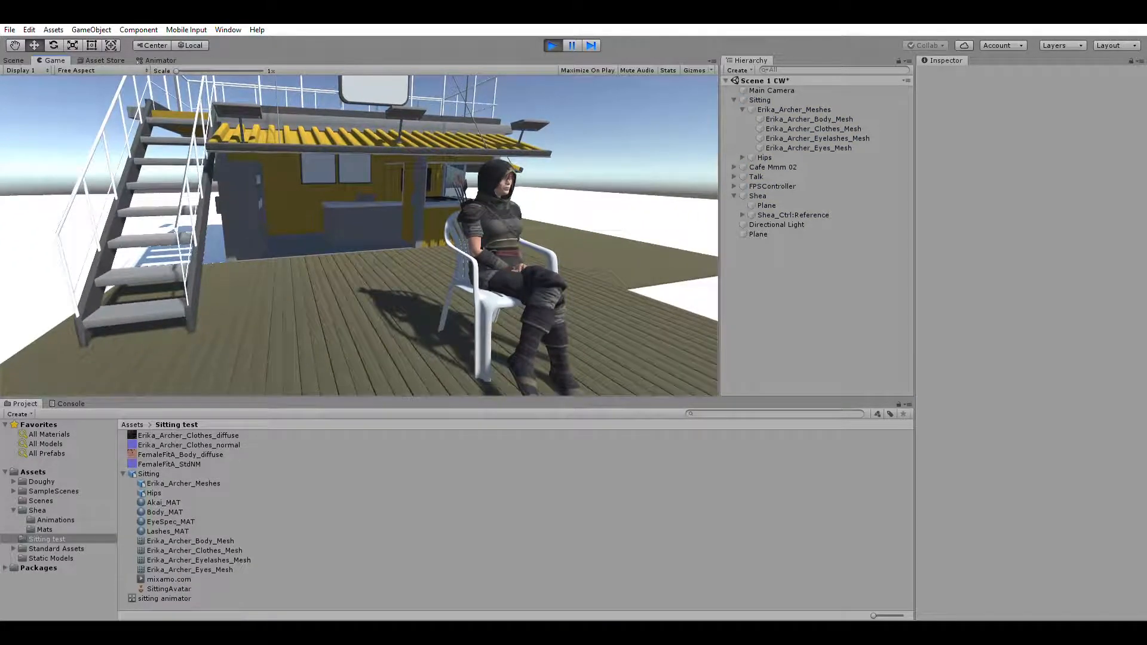
key("w")
key("d")
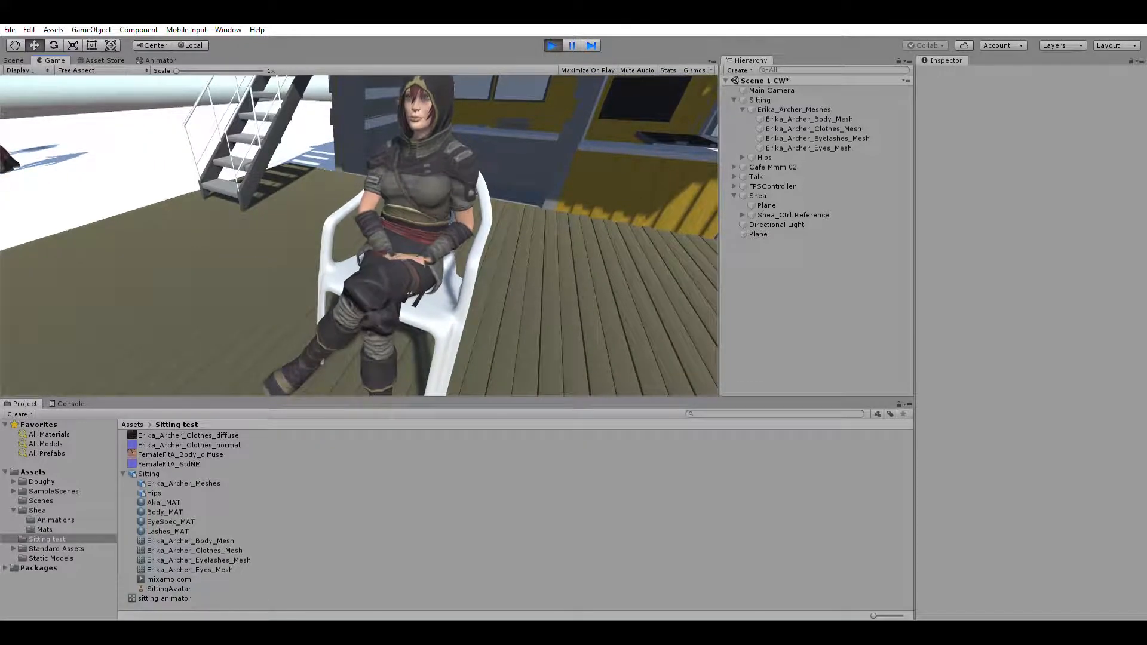
key("a")
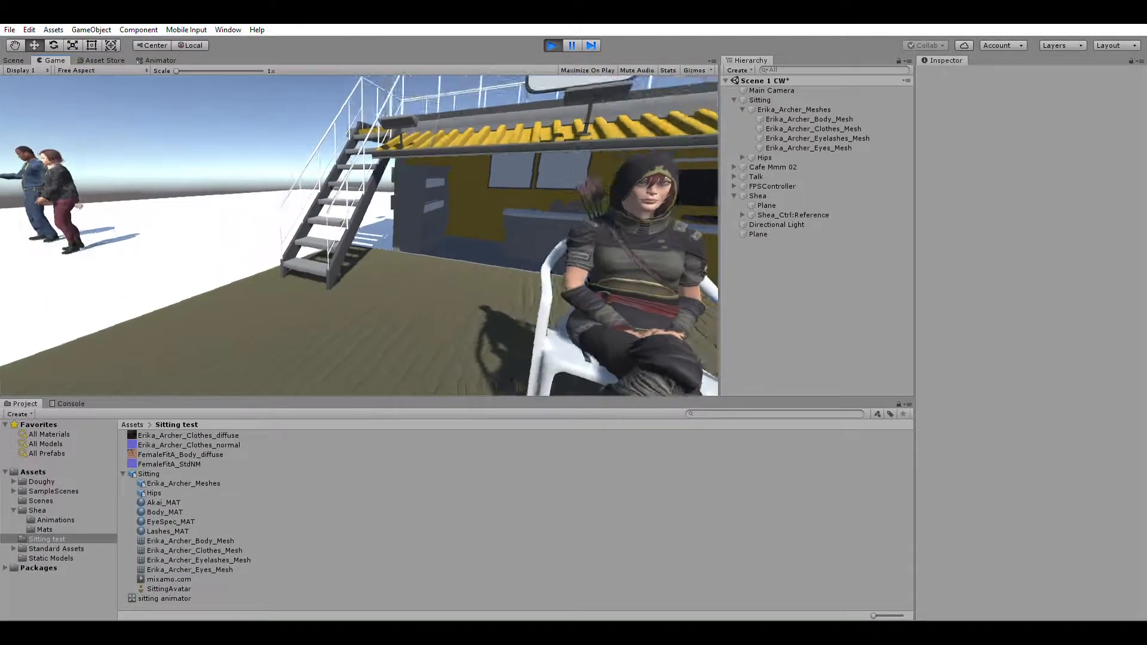
key("a")
key("s")
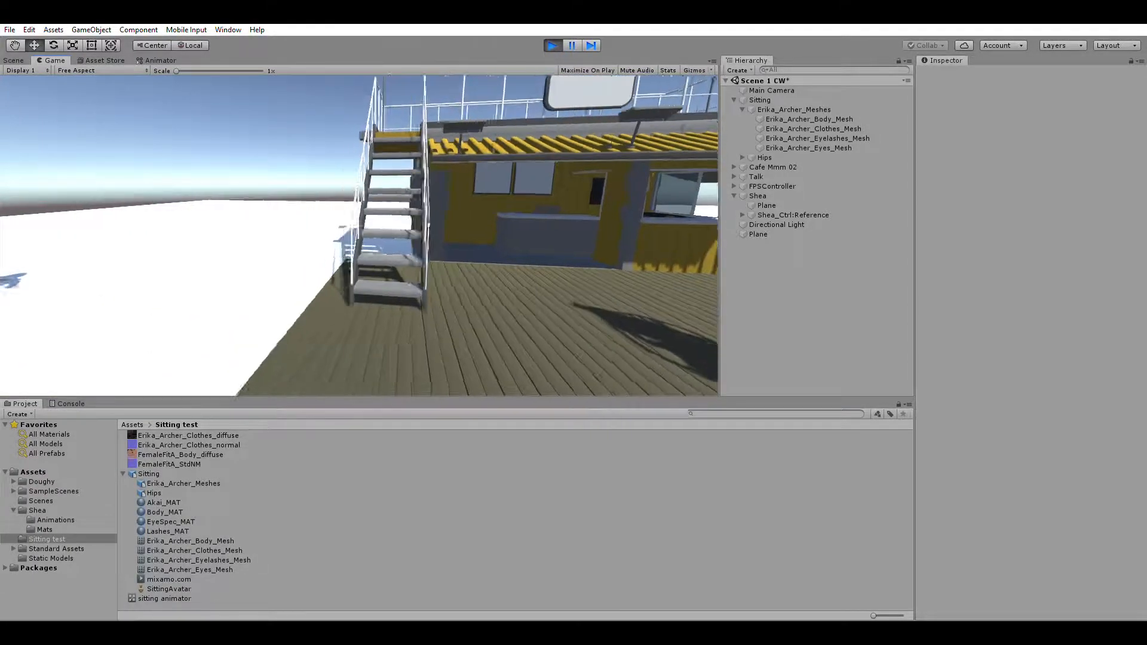
key("w")
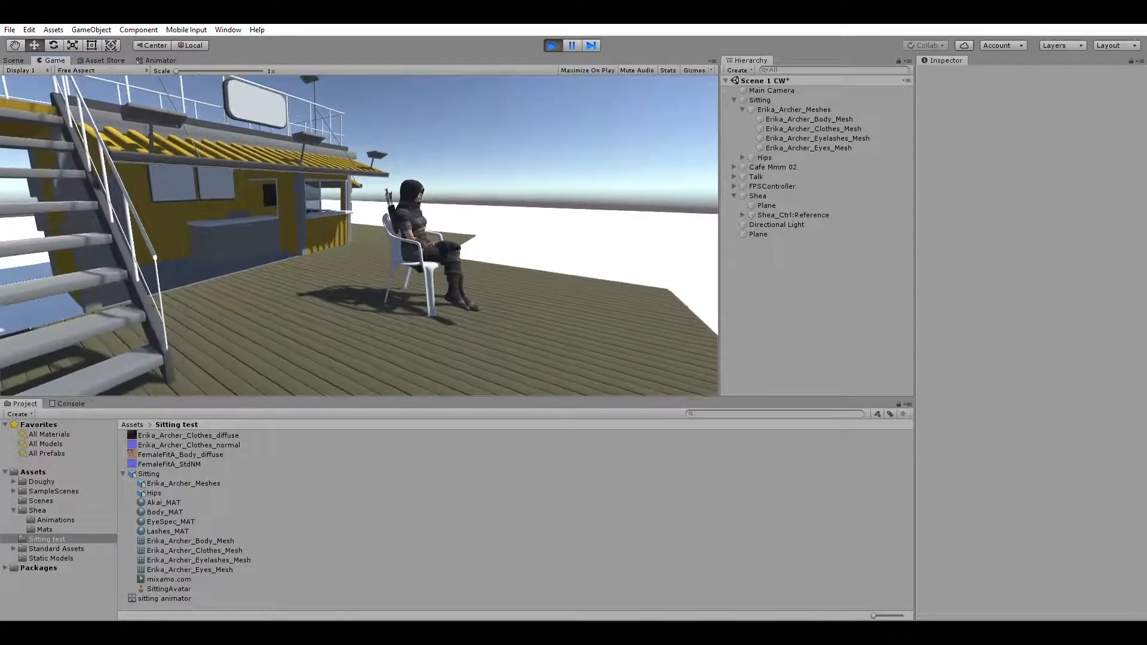
key("d")
key("d")
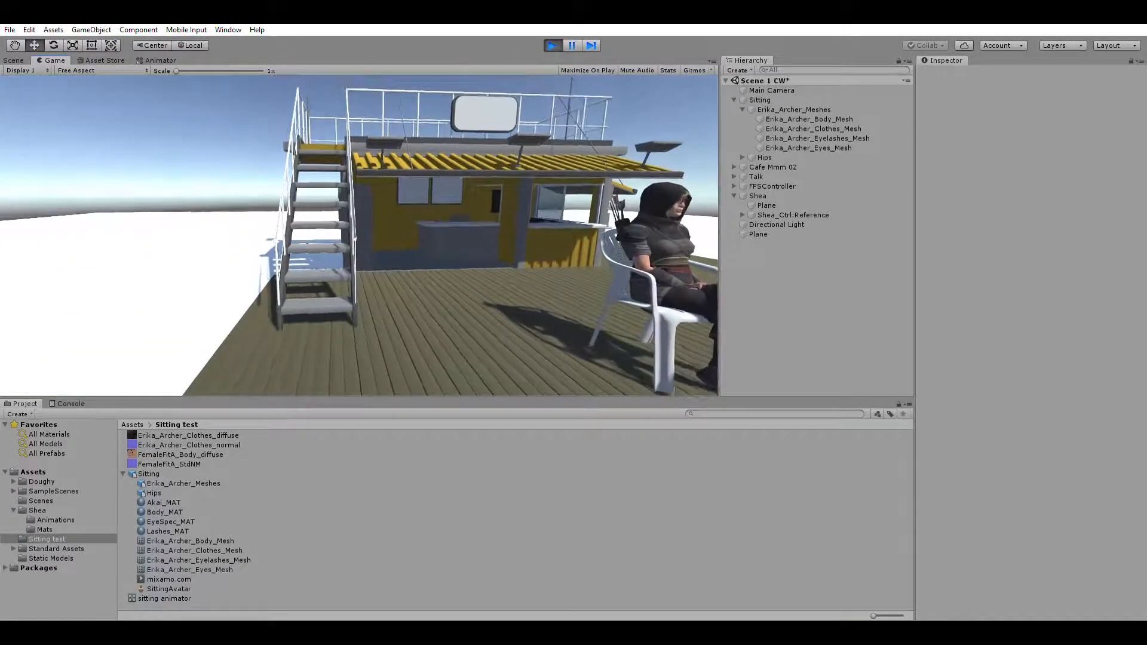
Step: Explore the café building in the running scene, including its interior and the railed roof terrace
key("s")
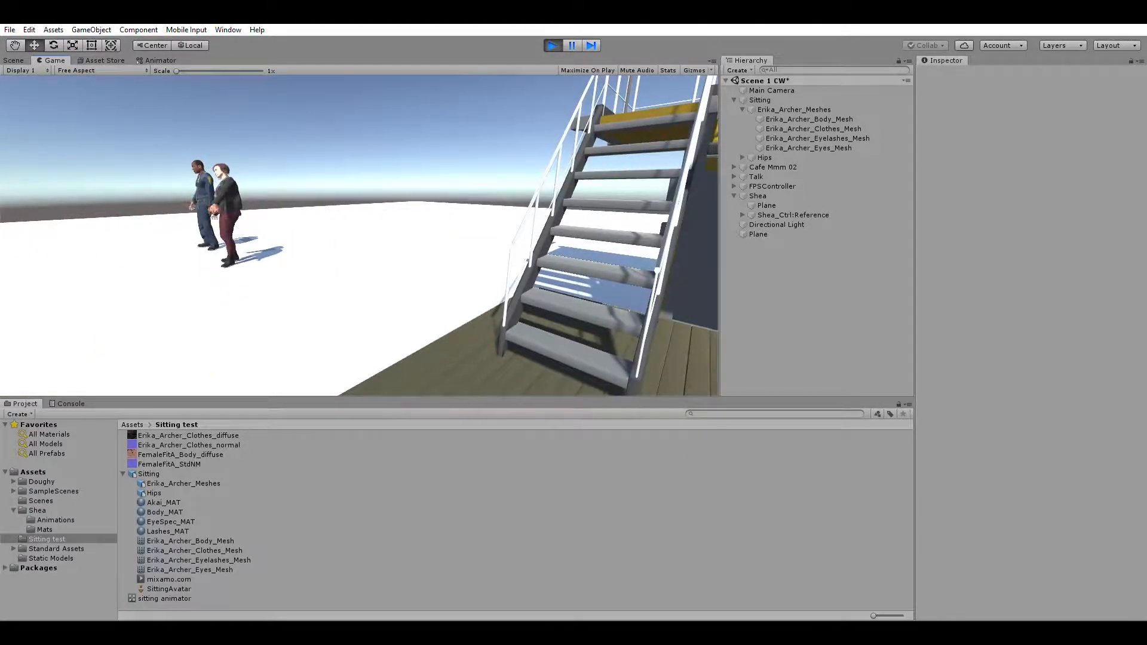
key("w")
key("w")
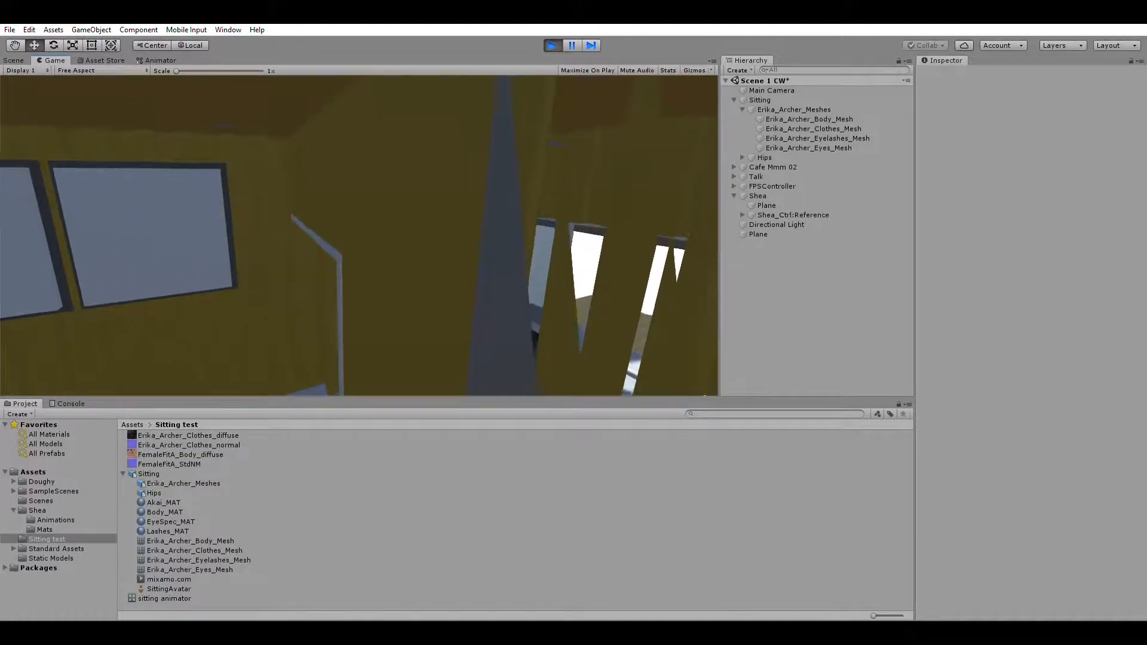
key("w")
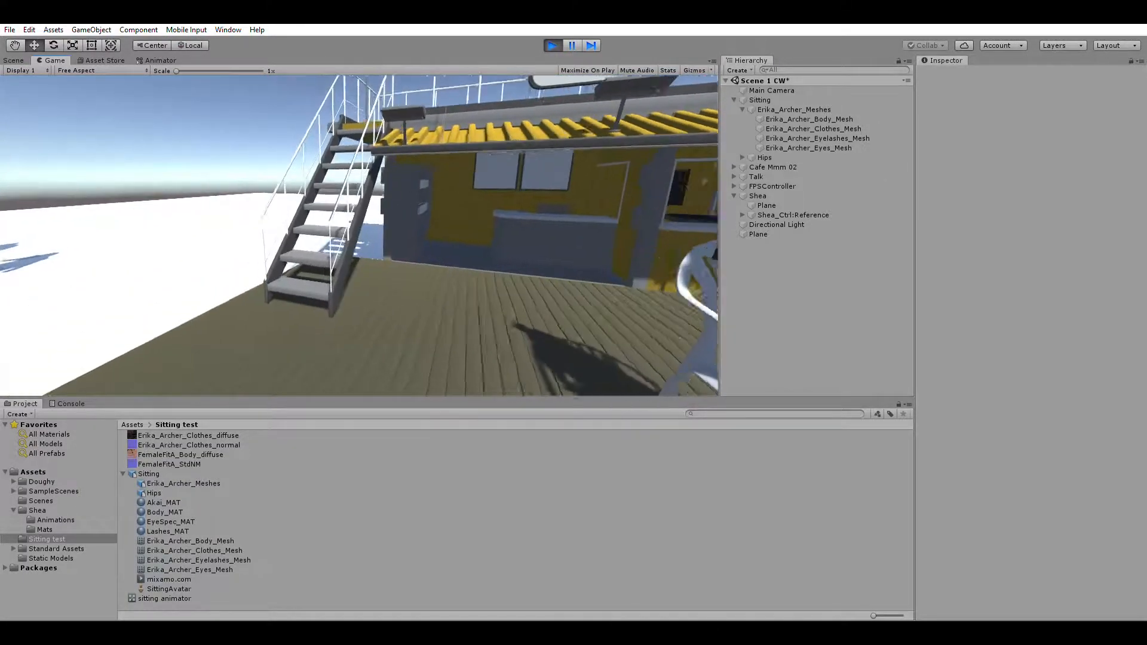
key("w")
key("w")
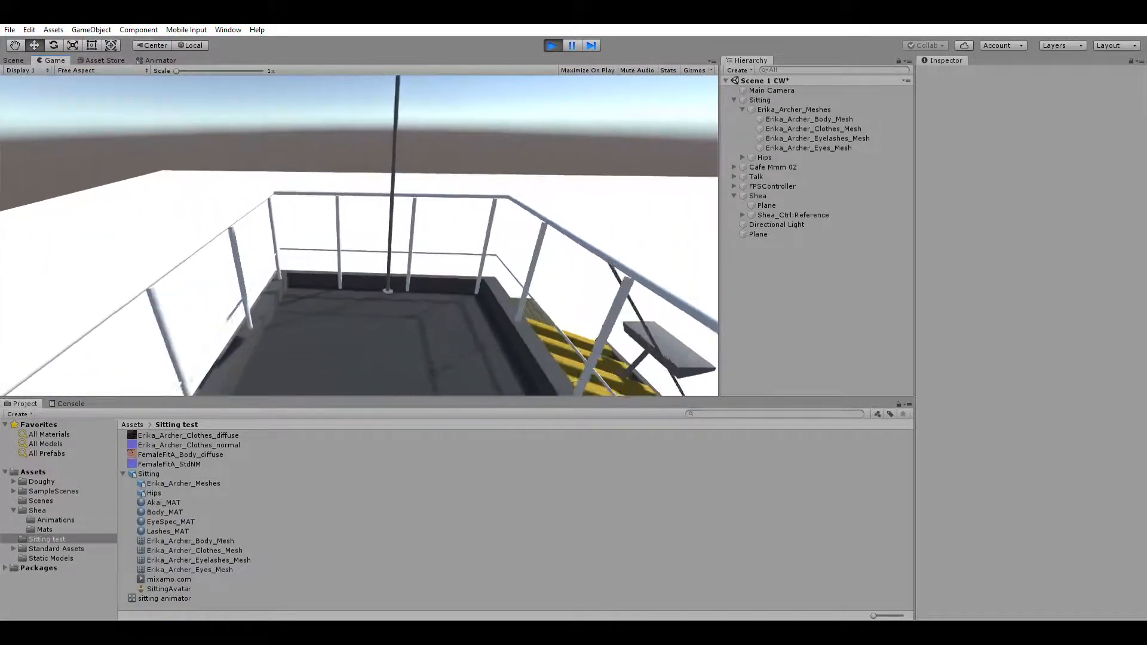
key("w")
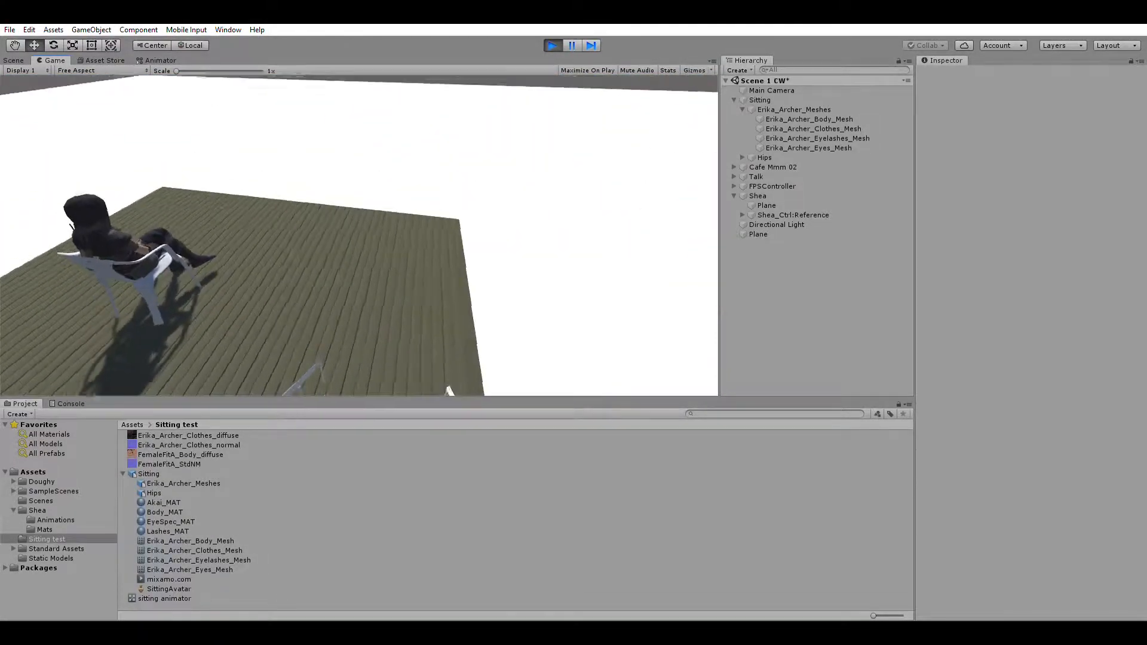
Step: Walk past the seated archer and return to the officer and Shea to view their animations
key("w")
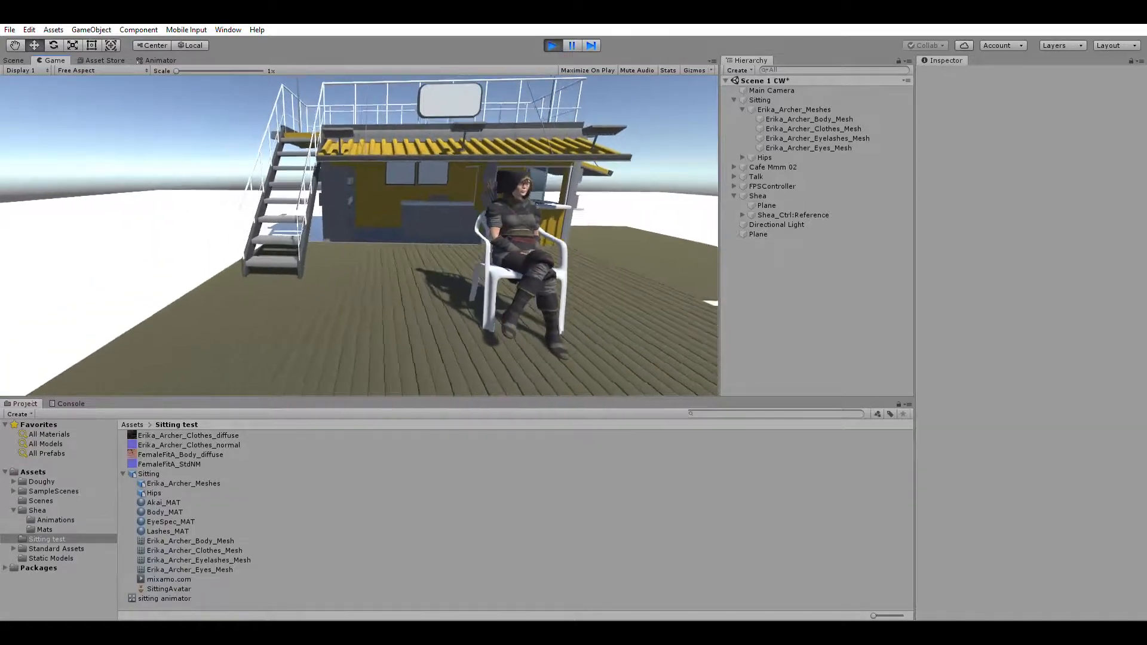
key("w")
key("a")
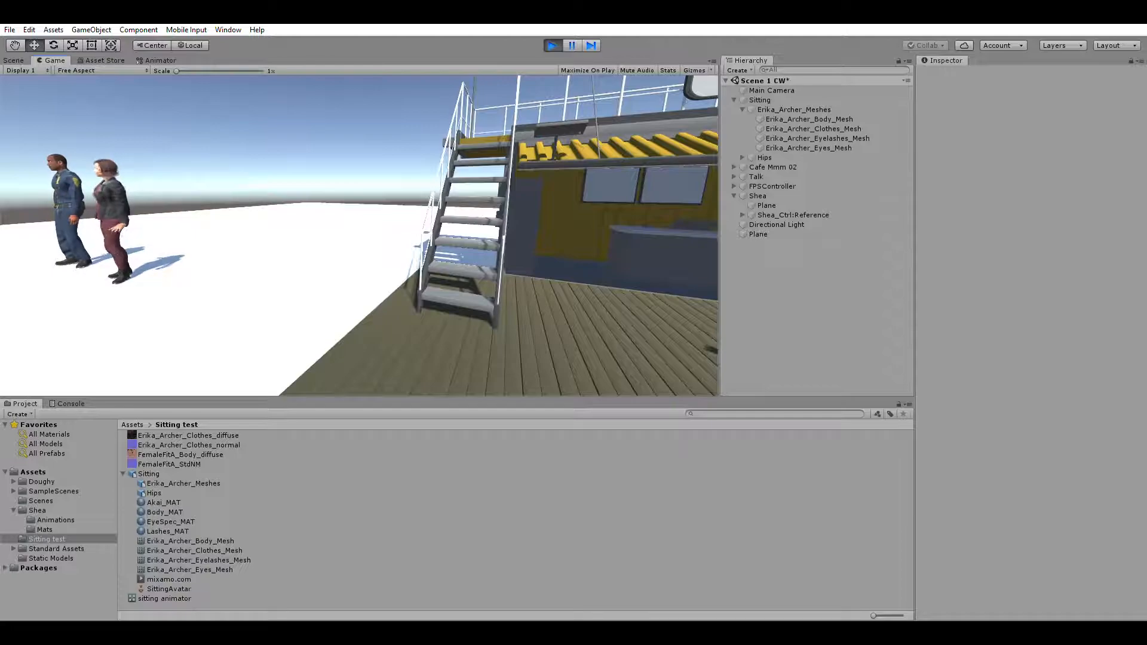
key("w")
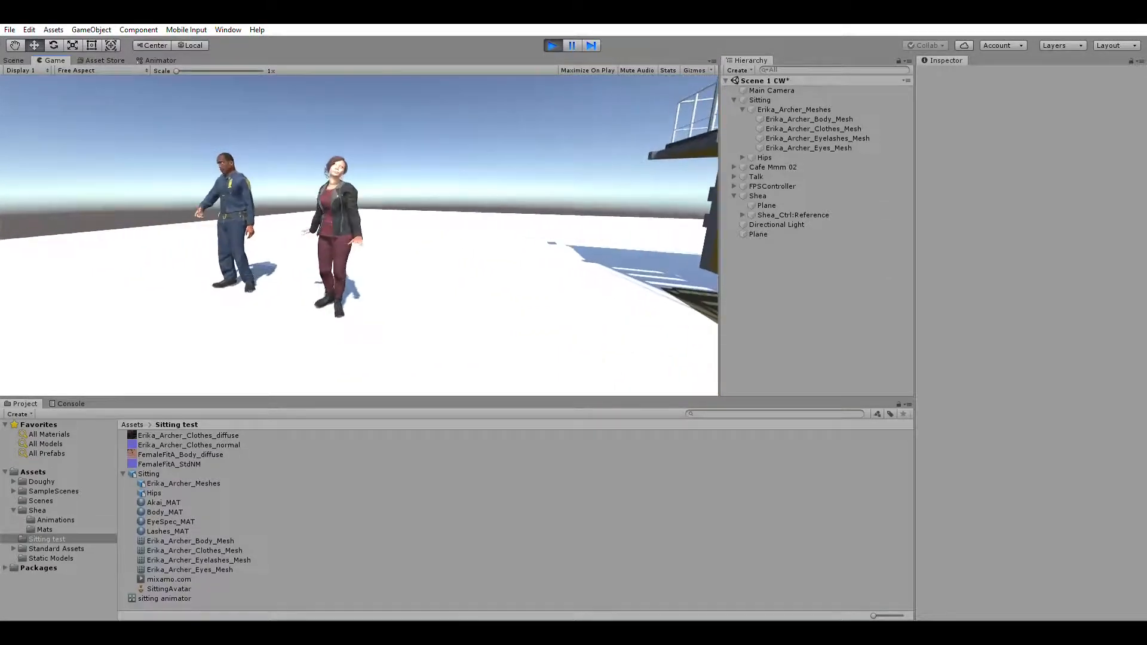
key("w")
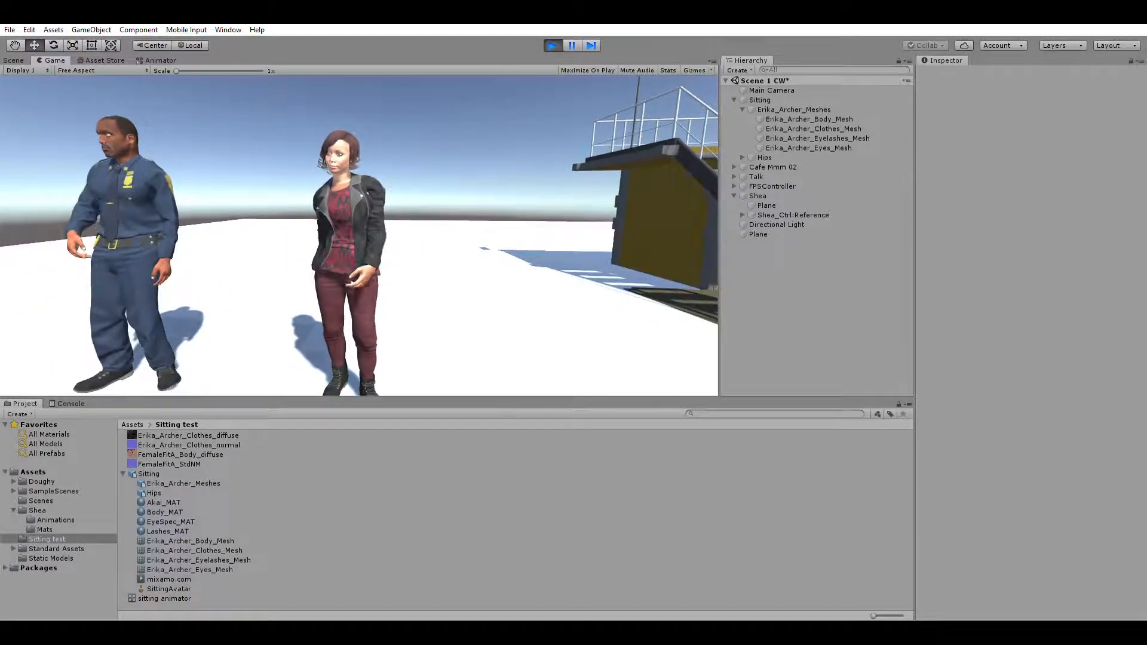
Step: Stop the running scene and frame the officer and Shea in the Scene view
key("s")
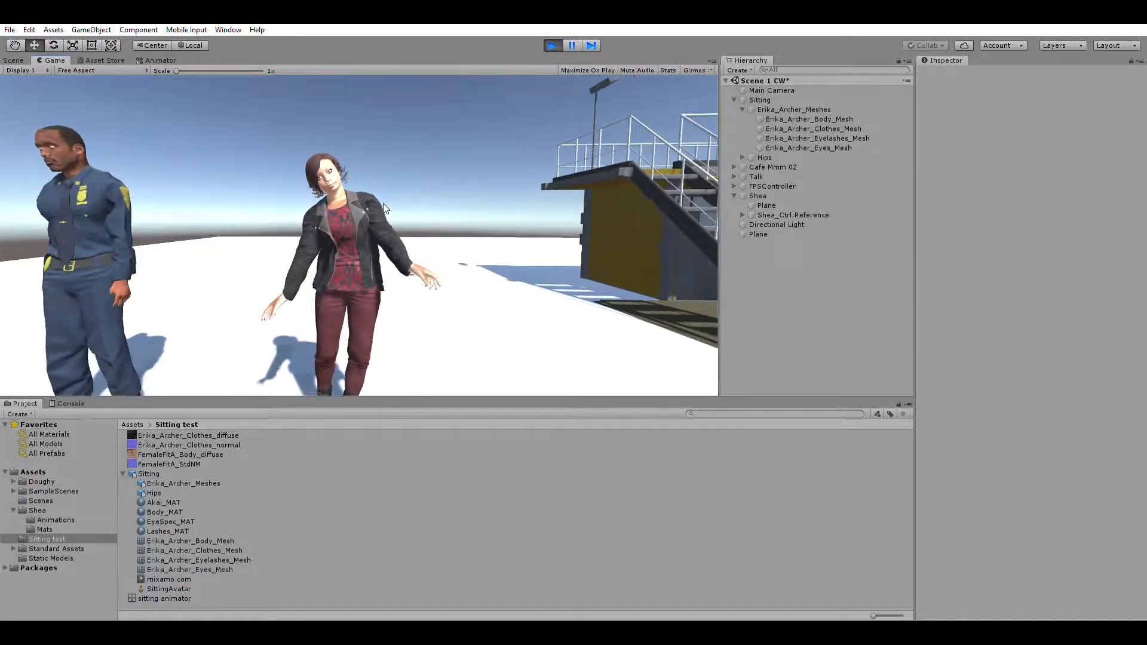
left_click(551, 47)
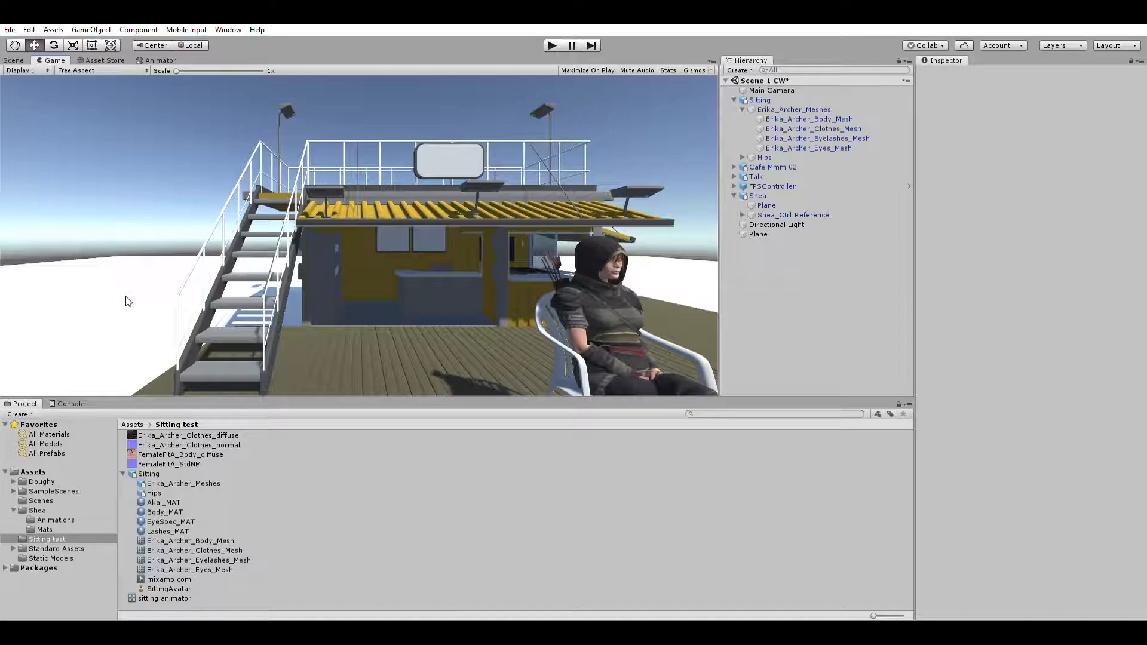
left_click(16, 59)
key("a")
mouse_move(85, 270)
right_mouse_down()
mouse_move(74, 278)
mouse_move(128, 240)
mouse_move(85, 215)
mouse_move(138, 227)
mouse_move(173, 264)
mouse_move(103, 262)
right_mouse_up()
key("s")
key("w")
key("s")
key("w")
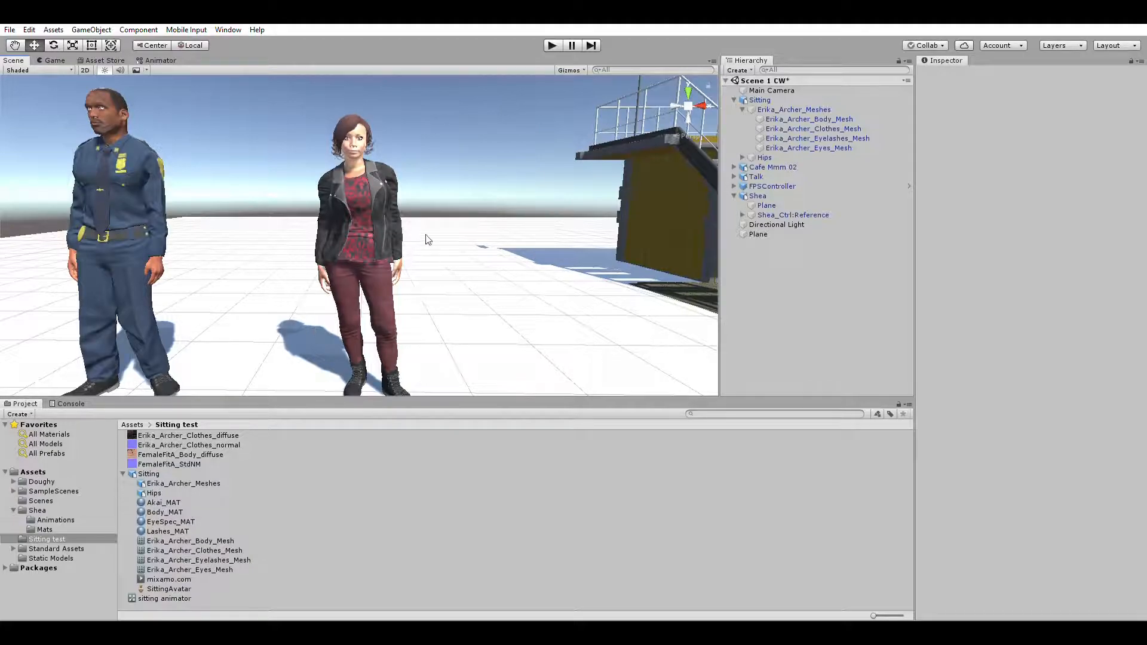
Step: Select the Talk character in the scene and view the import settings of the Talk model in the Doughy folder
left_click(756, 176)
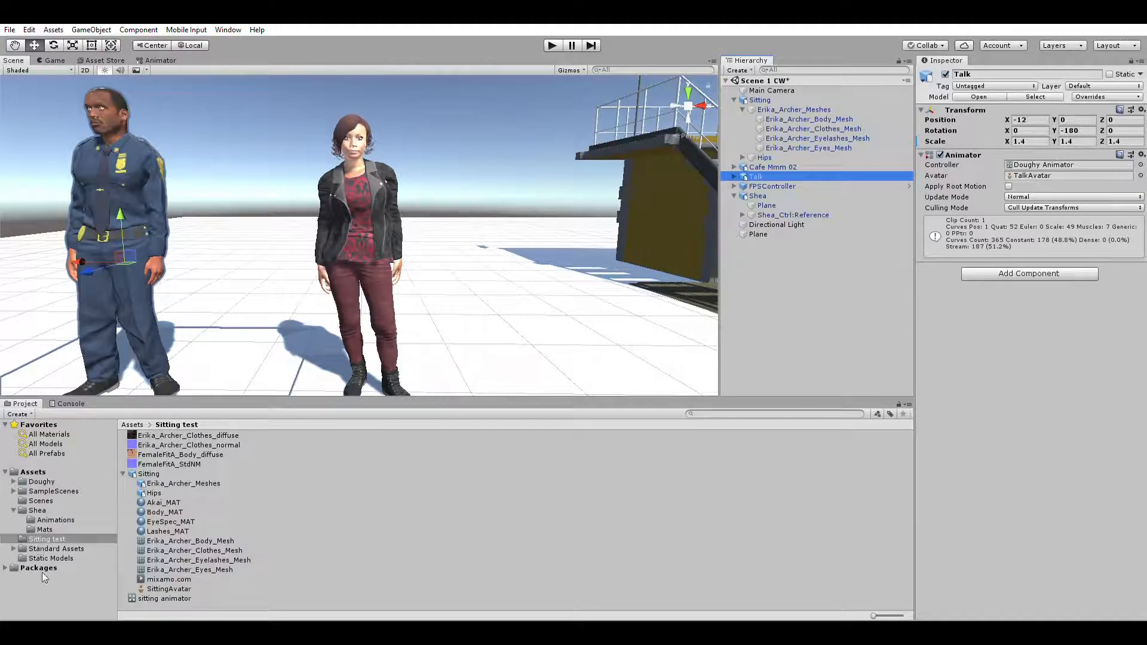
left_click(42, 481)
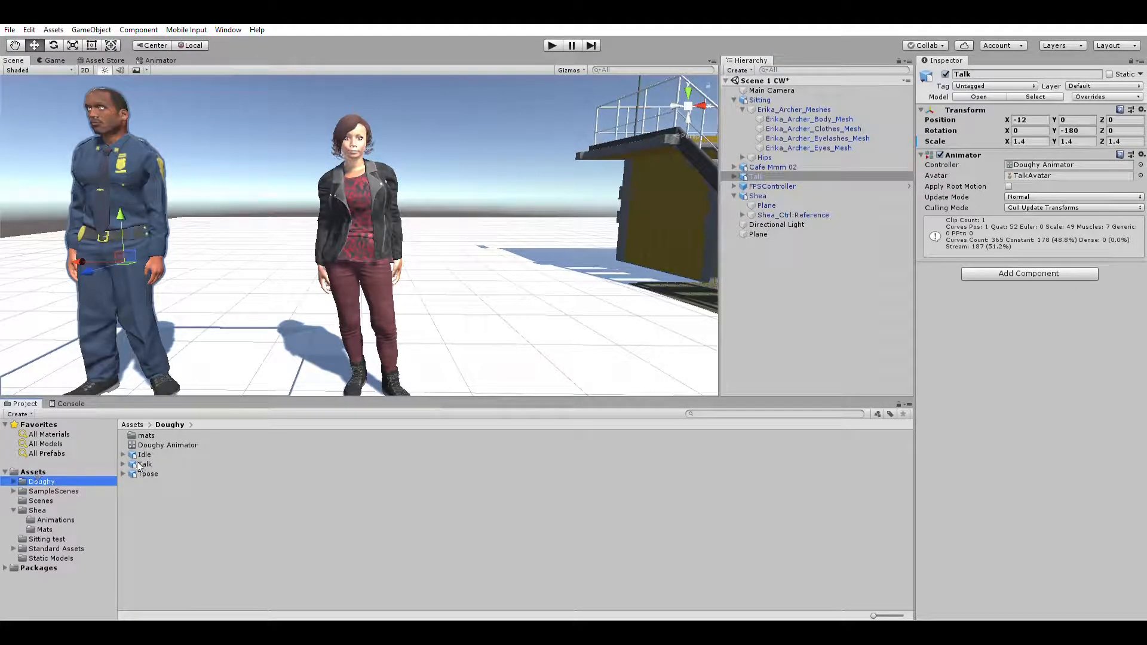
left_click(145, 464)
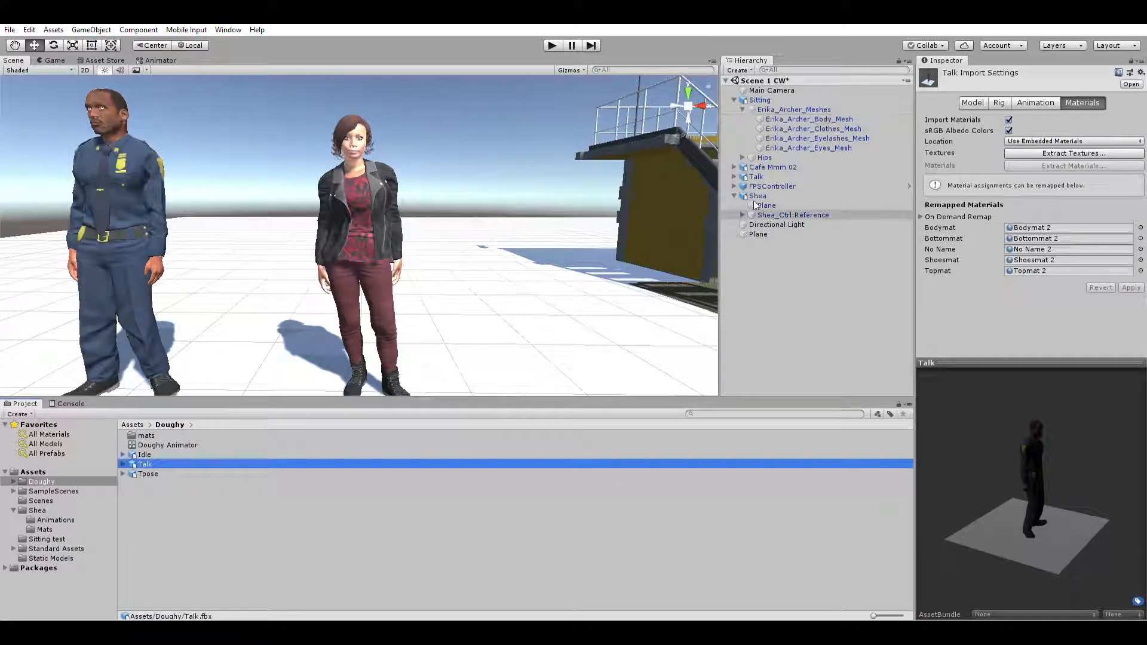
Step: Expand the Talk character's Douglas_Ctrl:Reference hierarchy and inspect the Bodymat 2 material on its Body mesh
left_click(735, 176)
left_click(797, 186)
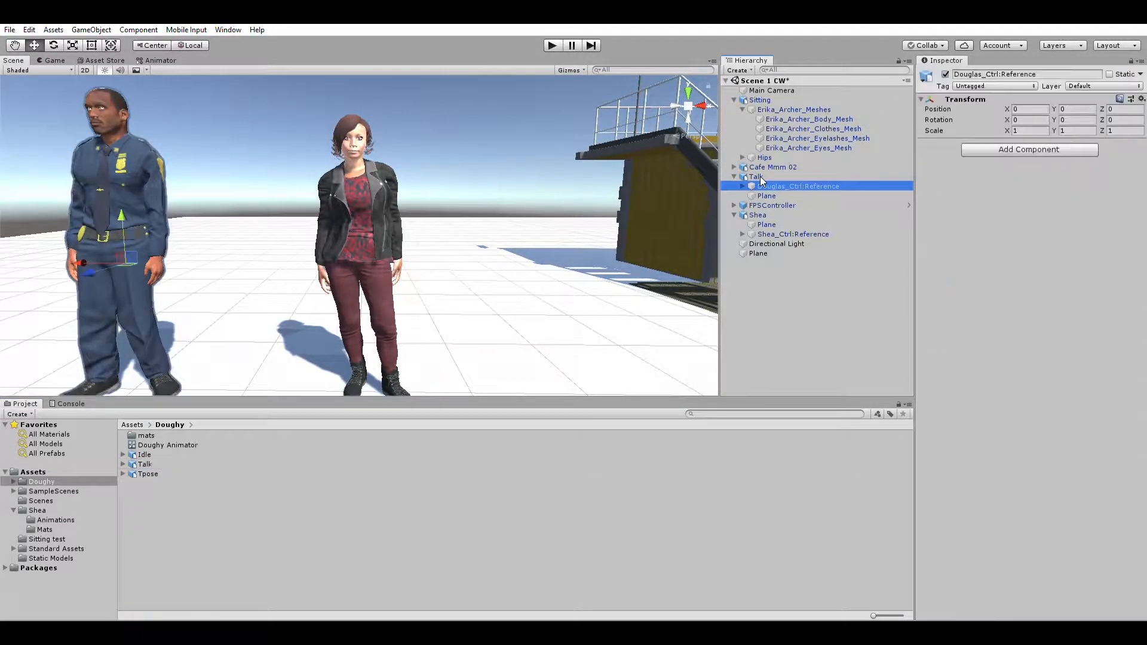
left_click(743, 185)
left_click(774, 195)
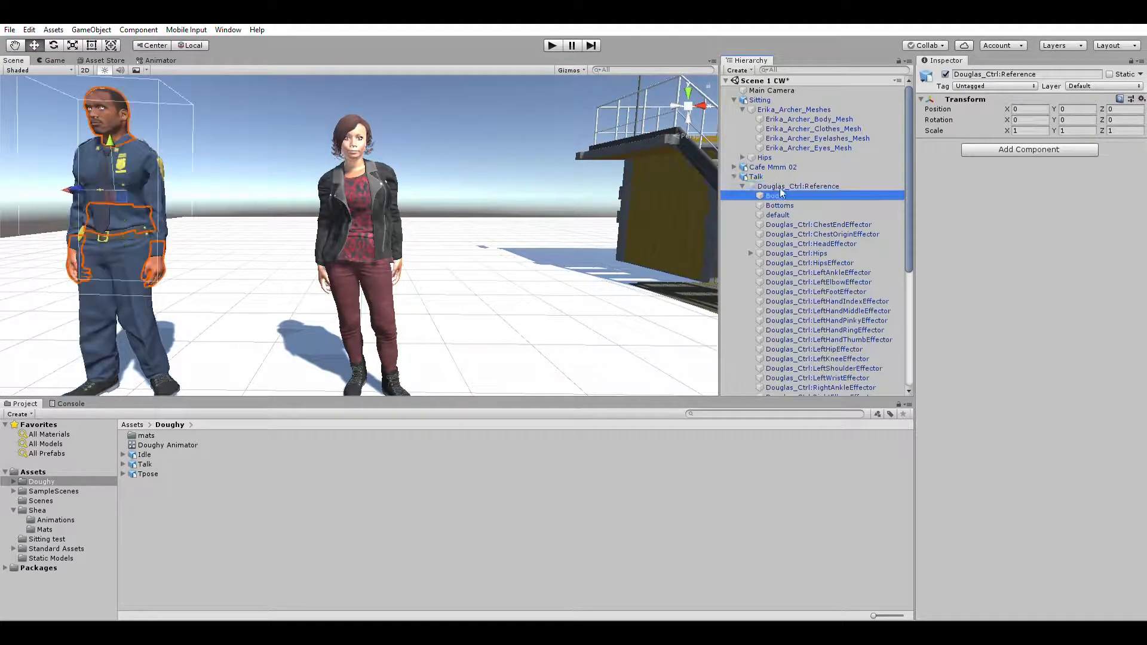
left_click(927, 389)
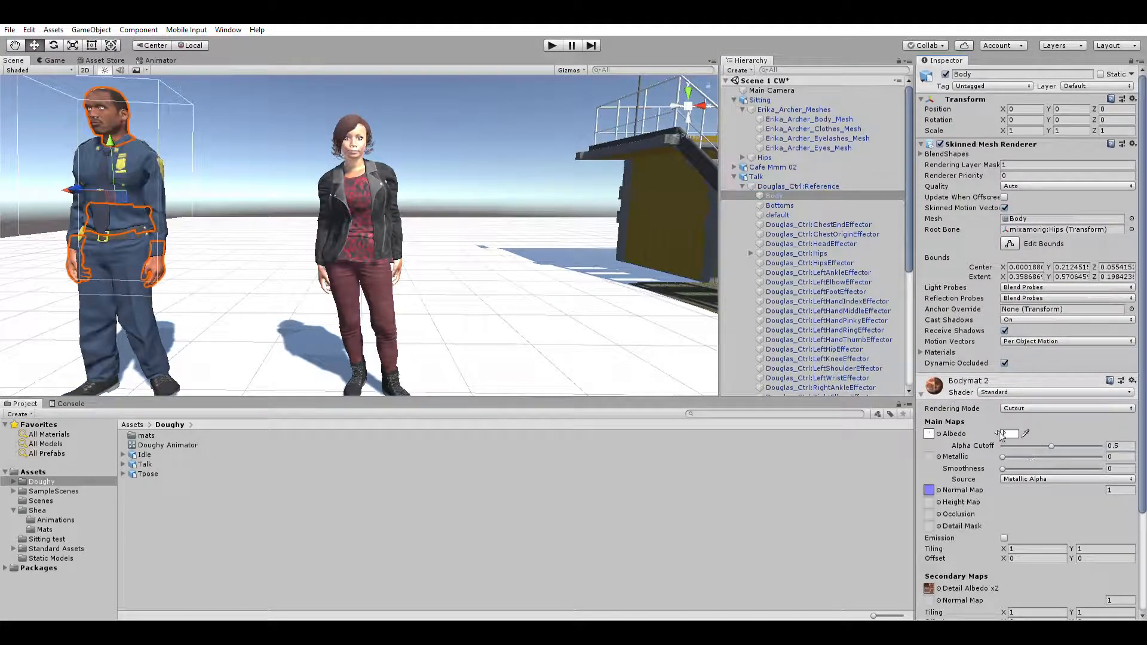
Step: Examine the officer and Shea from several angles and distances in the Scene view
left_click_drag(247, 278, 232, 267, "alt")
right_click_drag(231, 267, 187, 279)
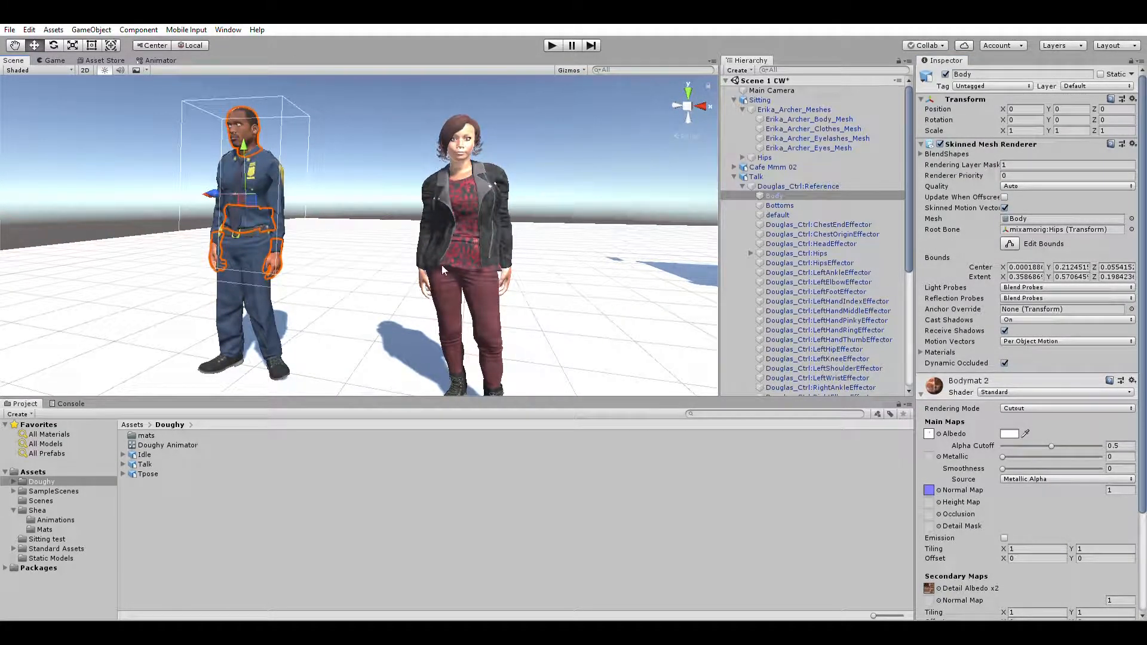
left_click_drag(328, 265, 340, 300, "alt")
right_click_drag(341, 300, 405, 317)
key("w")
key("w")
key("s")
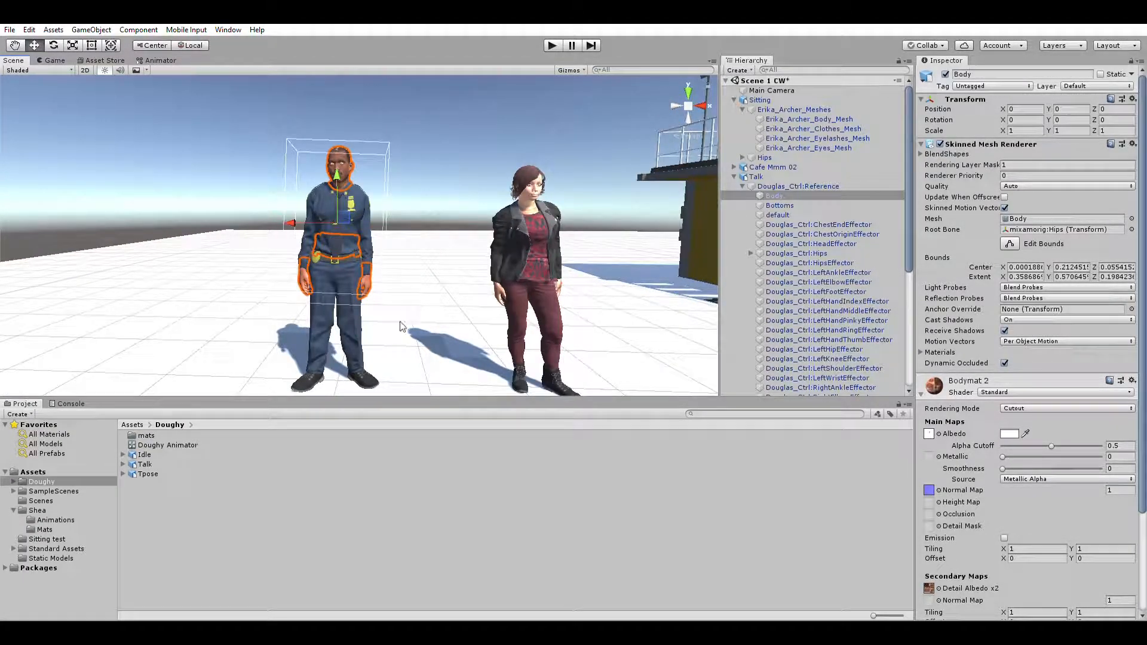
Step: Open the Doughy Animator controller and select its default state, Story clip export 0
left_click(167, 440)
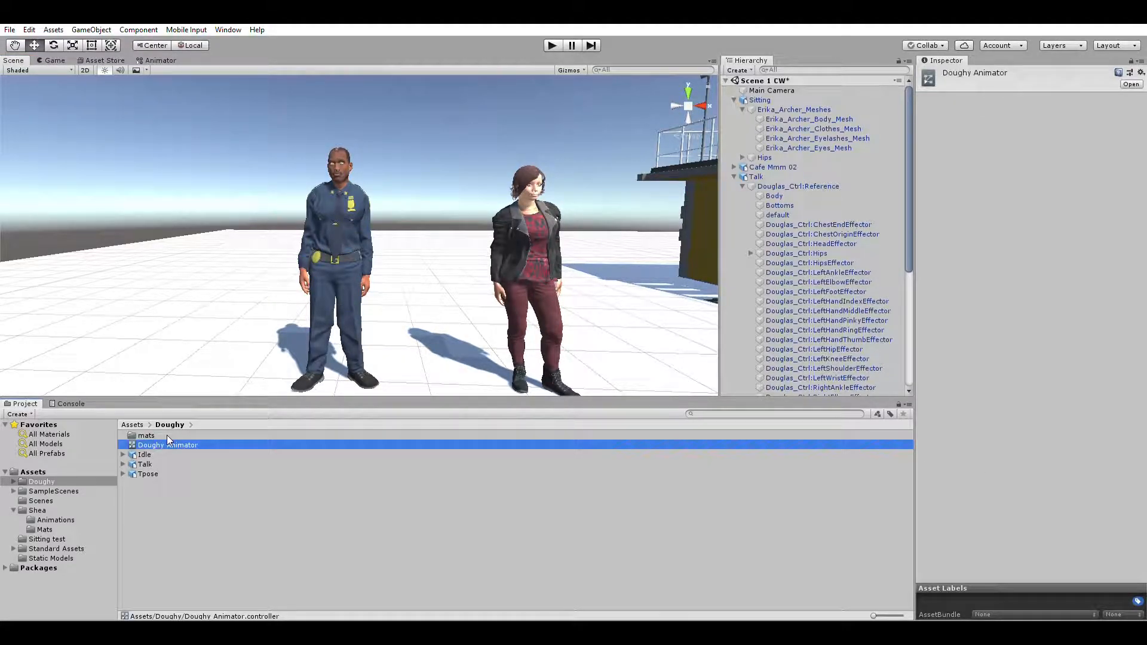
double_click(167, 440)
mouse_move(482, 161)
left_mouse_down()
mouse_move(476, 181)
mouse_move(467, 168)
left_mouse_up()
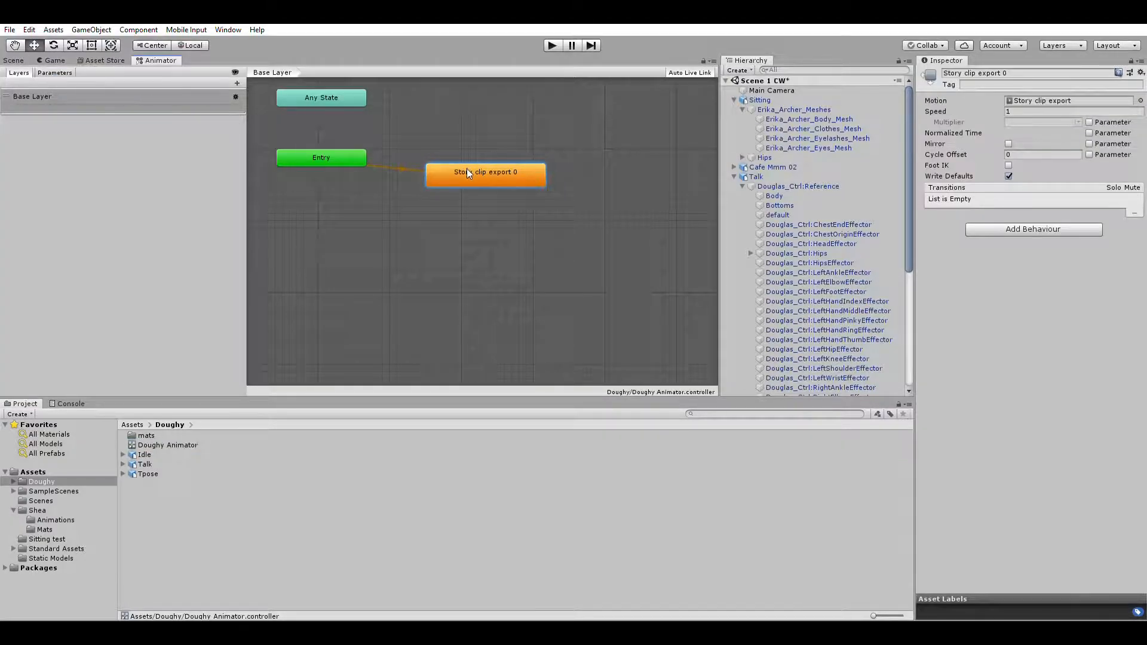
Step: Add the Idle model's Story clip export as a second state and make a transition to it from Story clip export 0
left_click(124, 455)
left_click_drag(173, 550, 436, 277)
left_click_drag(483, 231, 481, 227)
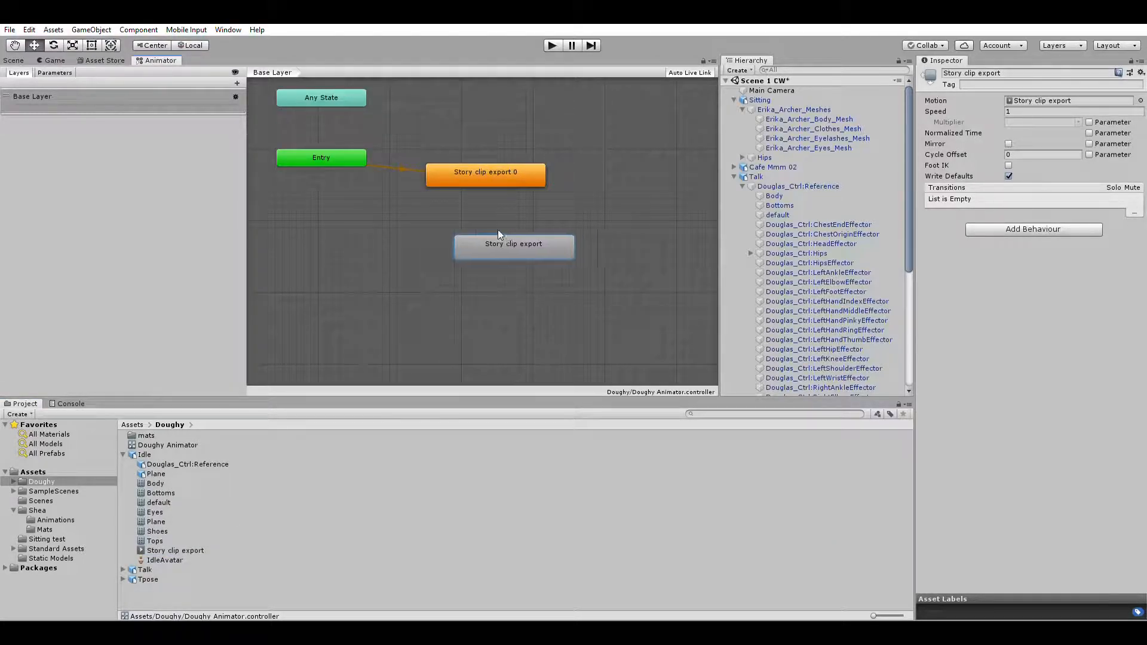
left_click(478, 163, "shift")
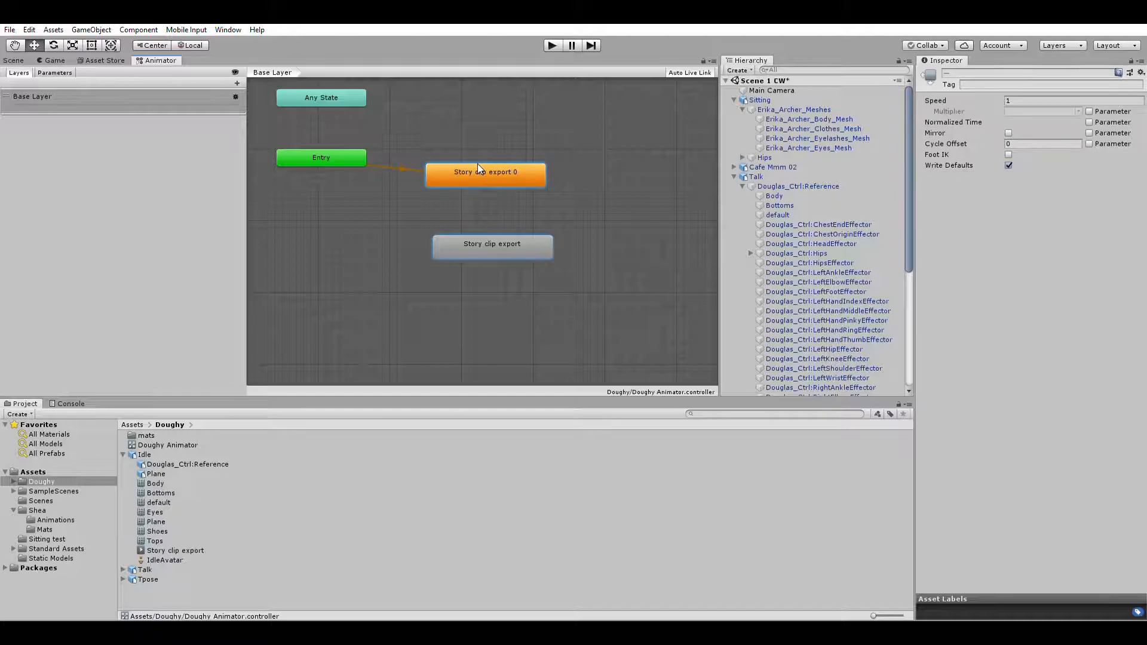
left_click(500, 241)
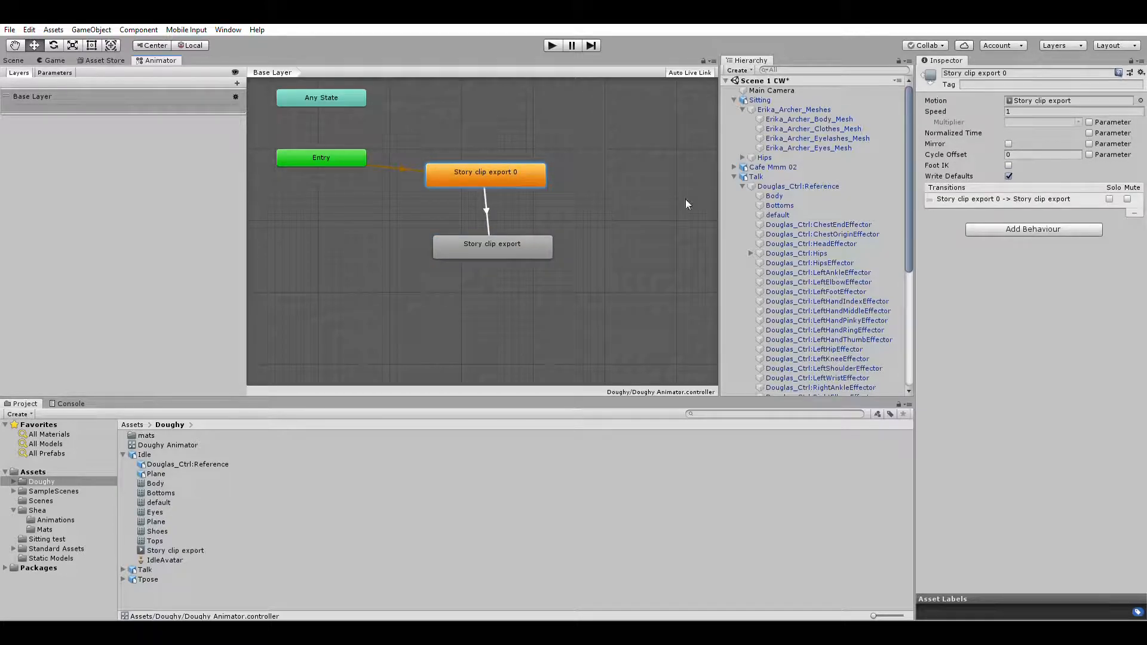
Step: Delete the Story clip export state that uses the Idle clip from the Doughy Animator
left_click(515, 234)
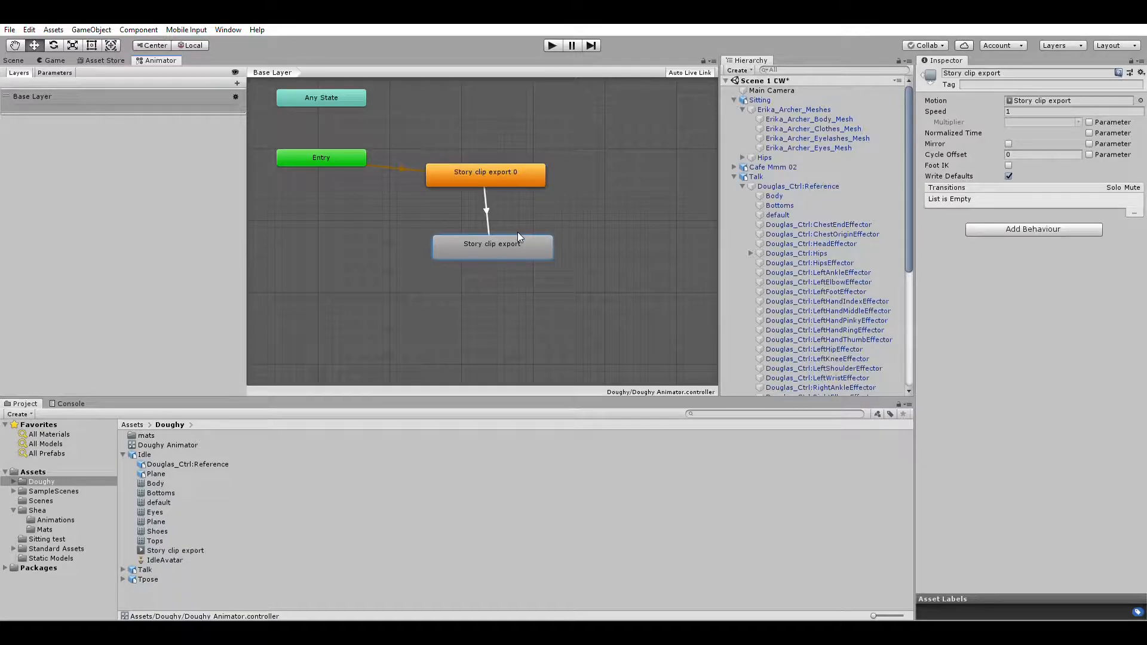
key("Delete")
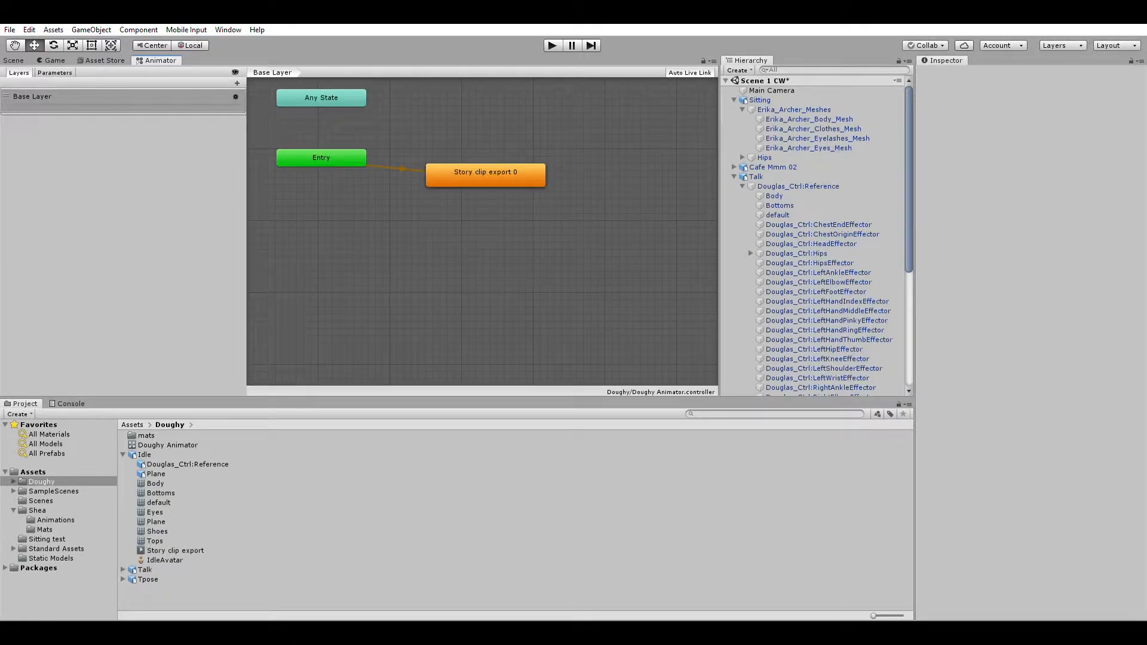
Step: Return to the Scene view and take a closer look at the officer and Shea
left_click(13, 61)
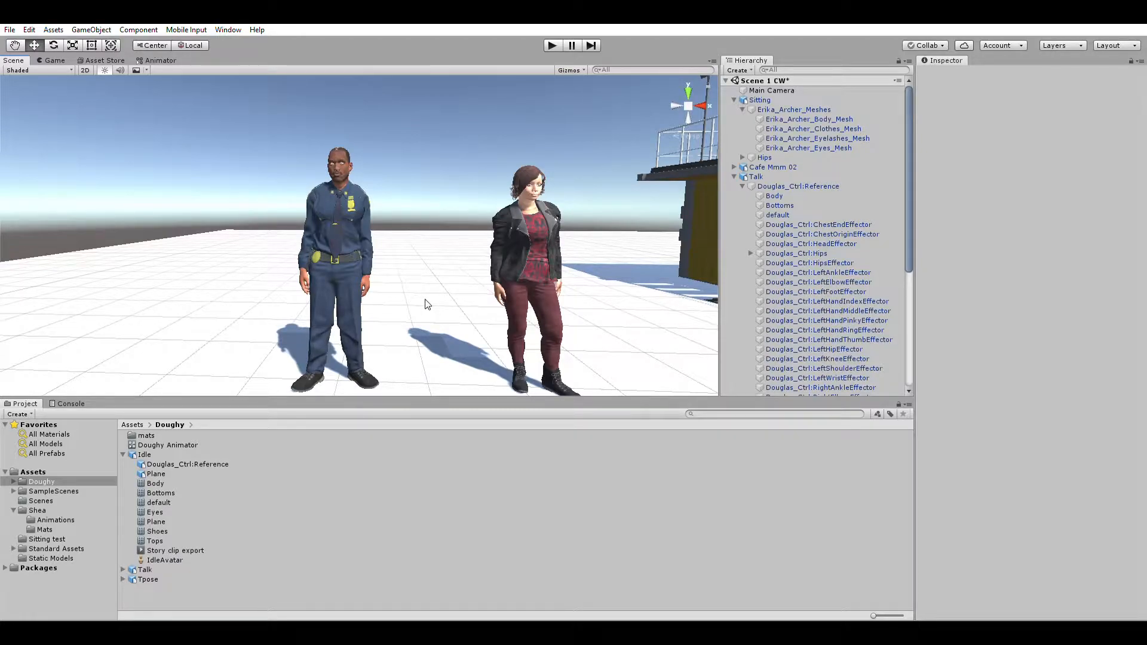
mouse_move(643, 357)
right_mouse_down()
mouse_move(756, 339)
mouse_move(636, 363)
mouse_move(540, 356)
mouse_move(617, 343)
mouse_move(652, 351)
mouse_move(623, 355)
right_mouse_up()
key("w")
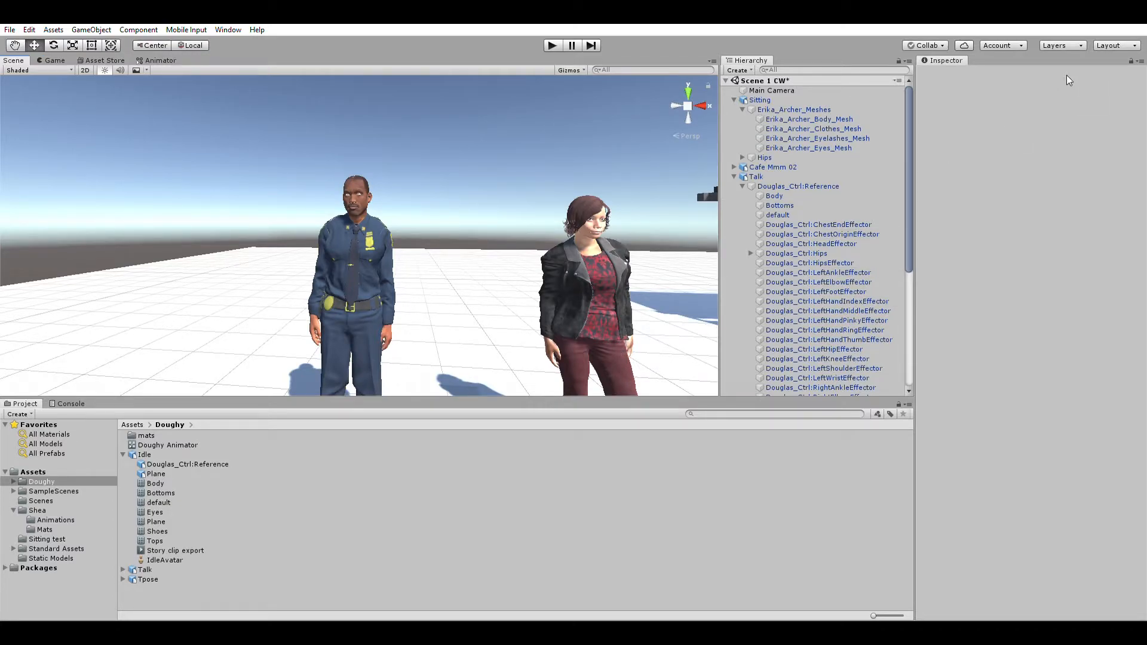